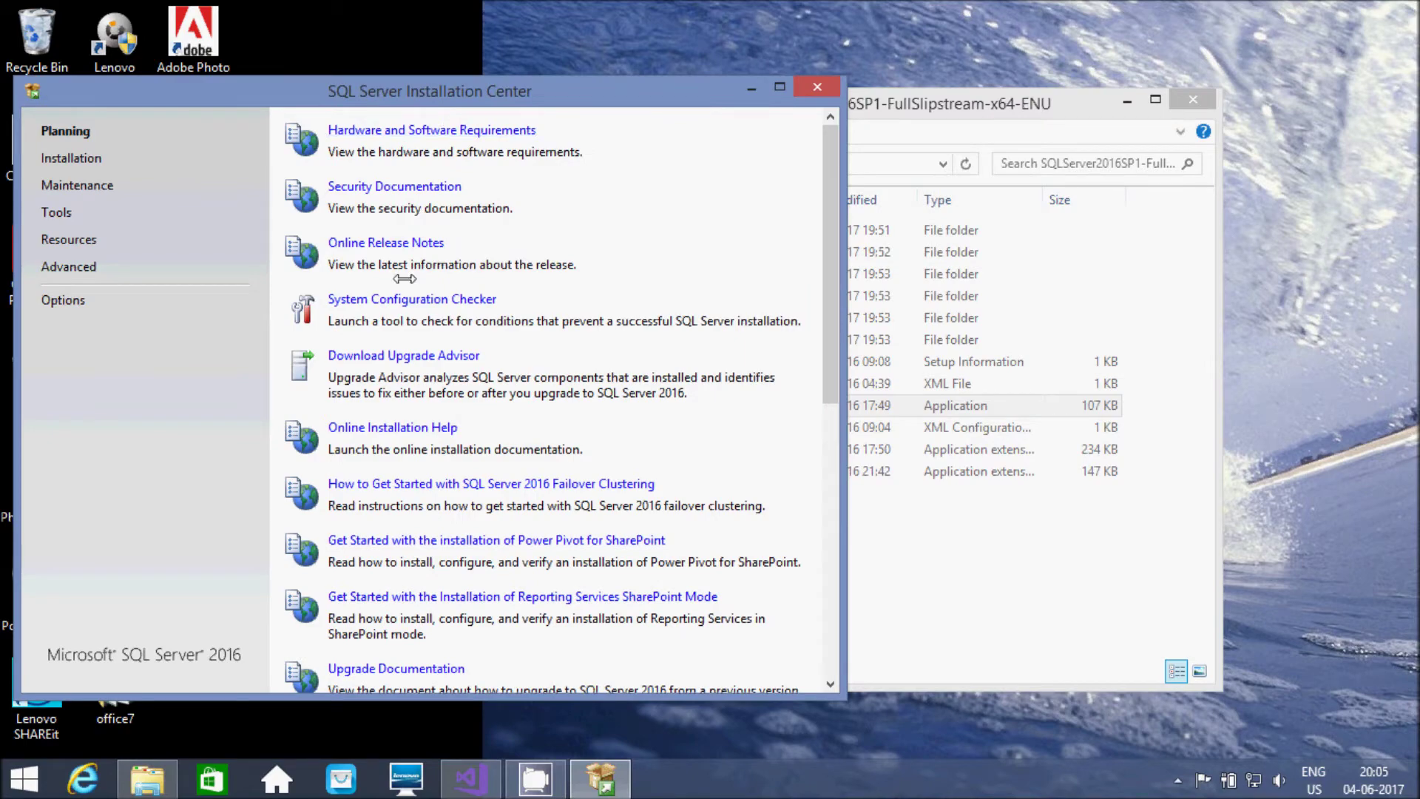
- Launch the new SQL Server stand-alone installation wizard from the Installation options
left_click_drag(832, 287, 835, 450)
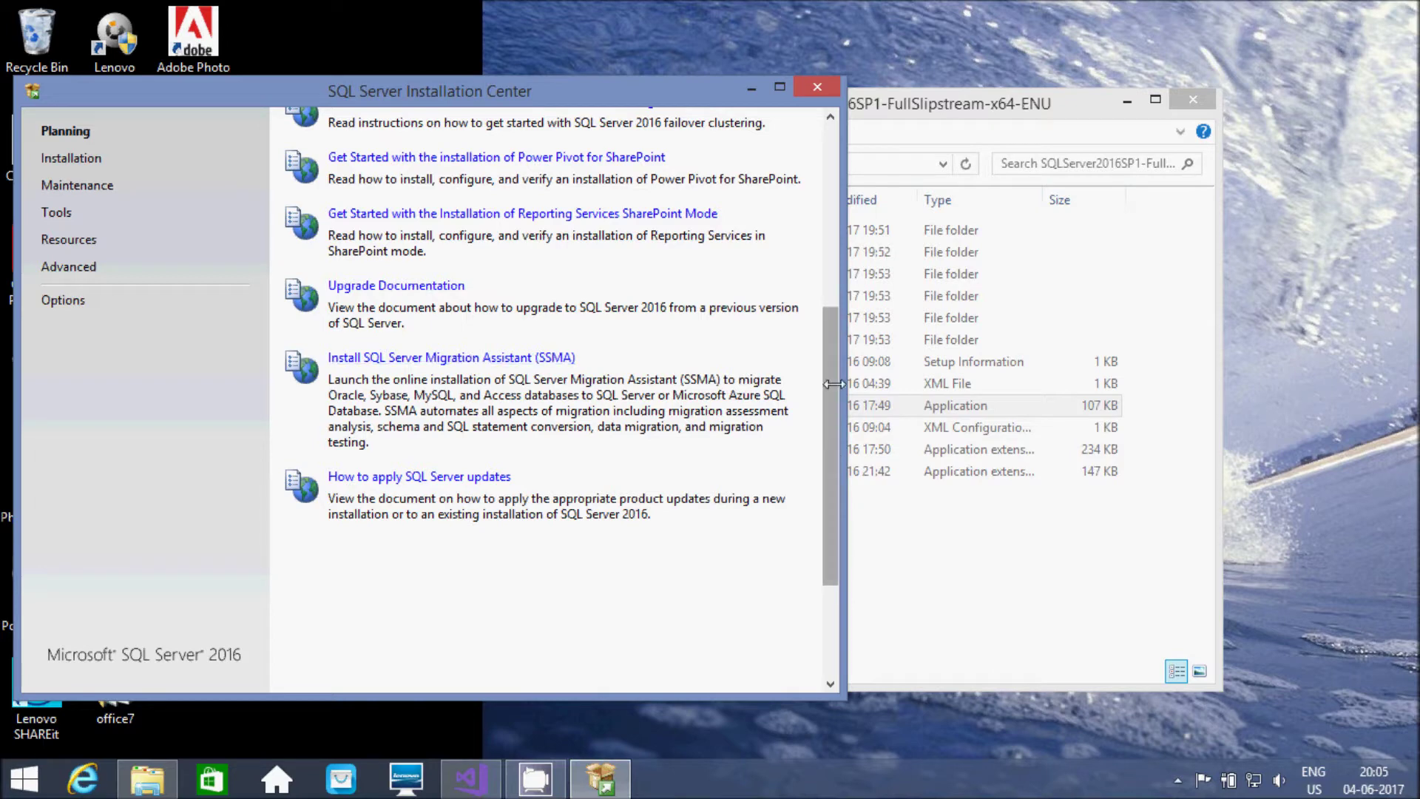
left_click_drag(830, 416, 830, 234)
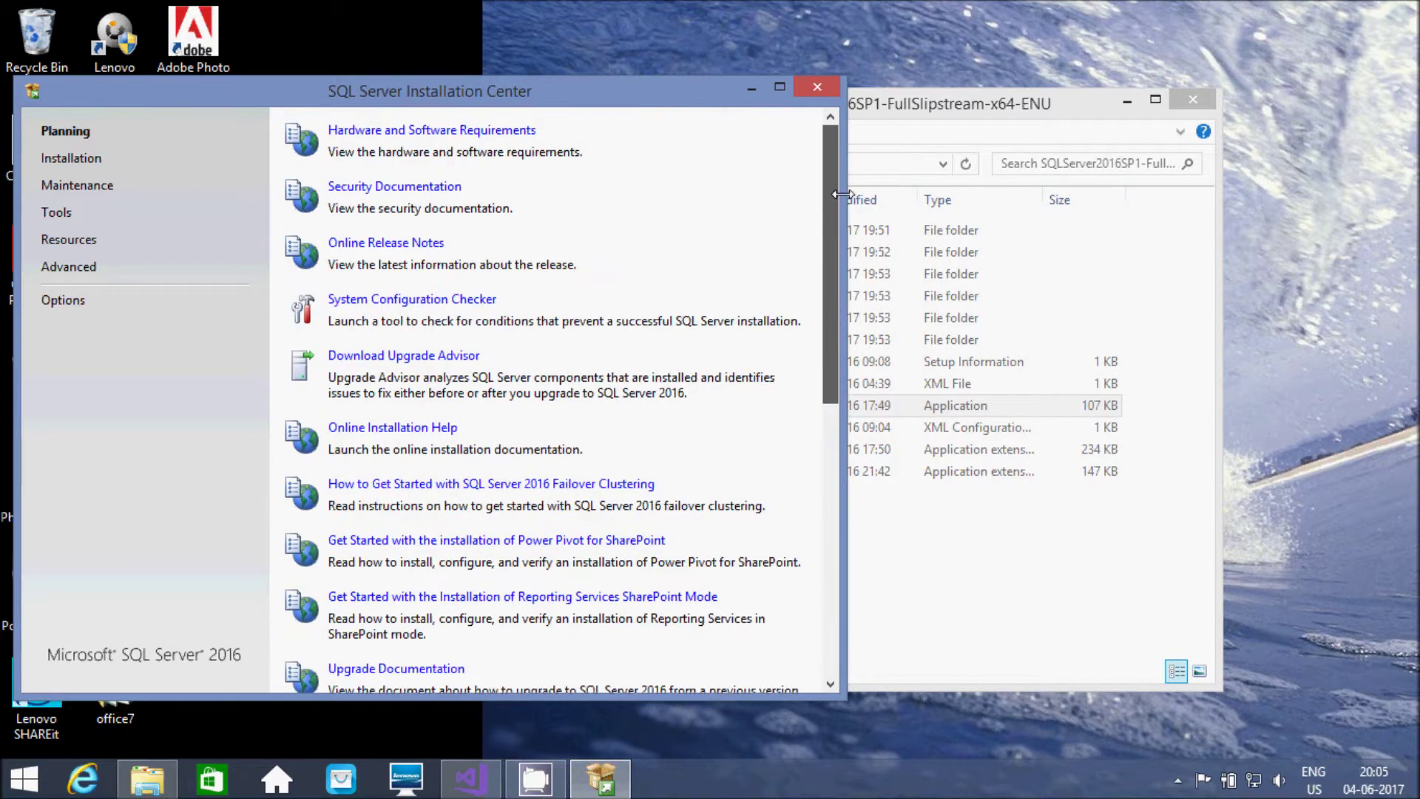
left_click(62, 157)
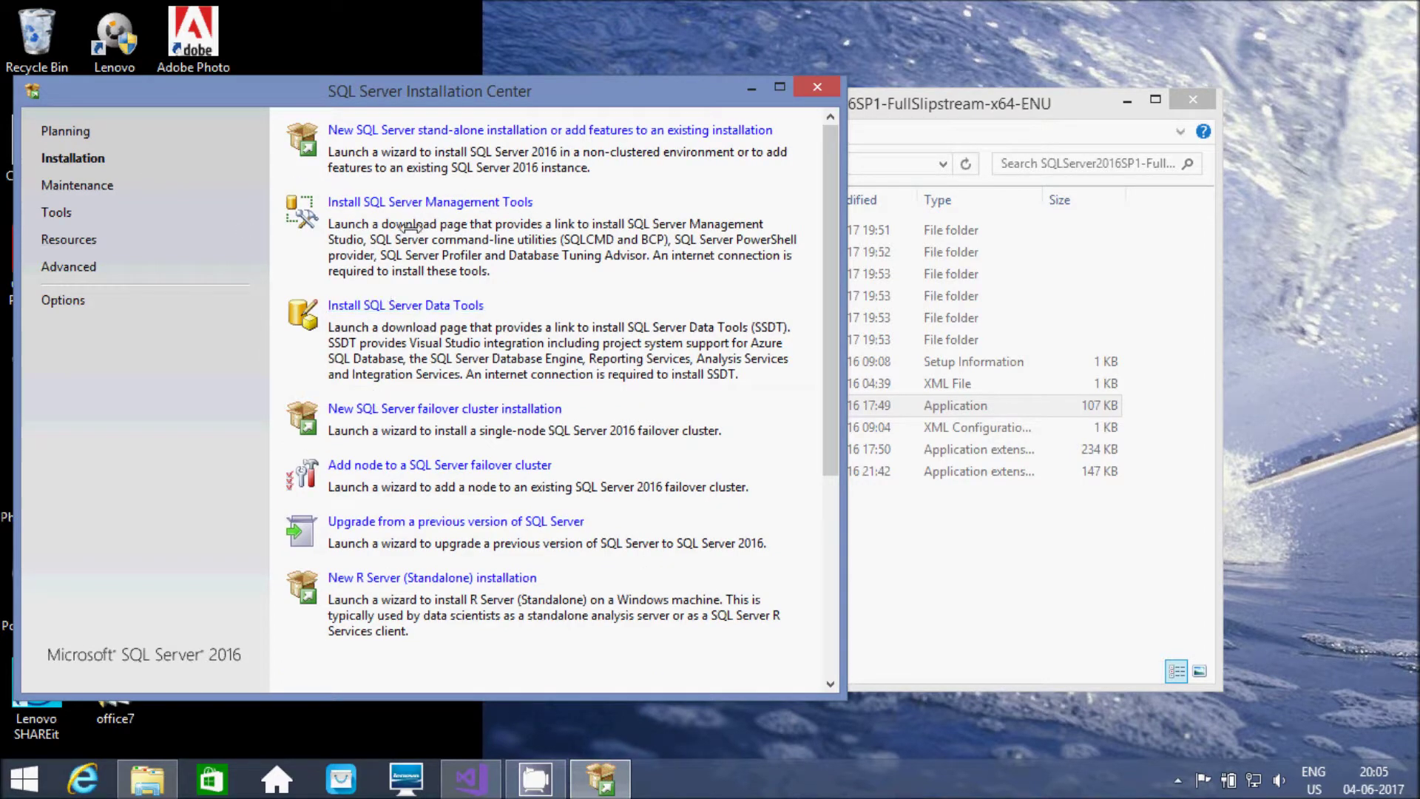
left_click(412, 130)
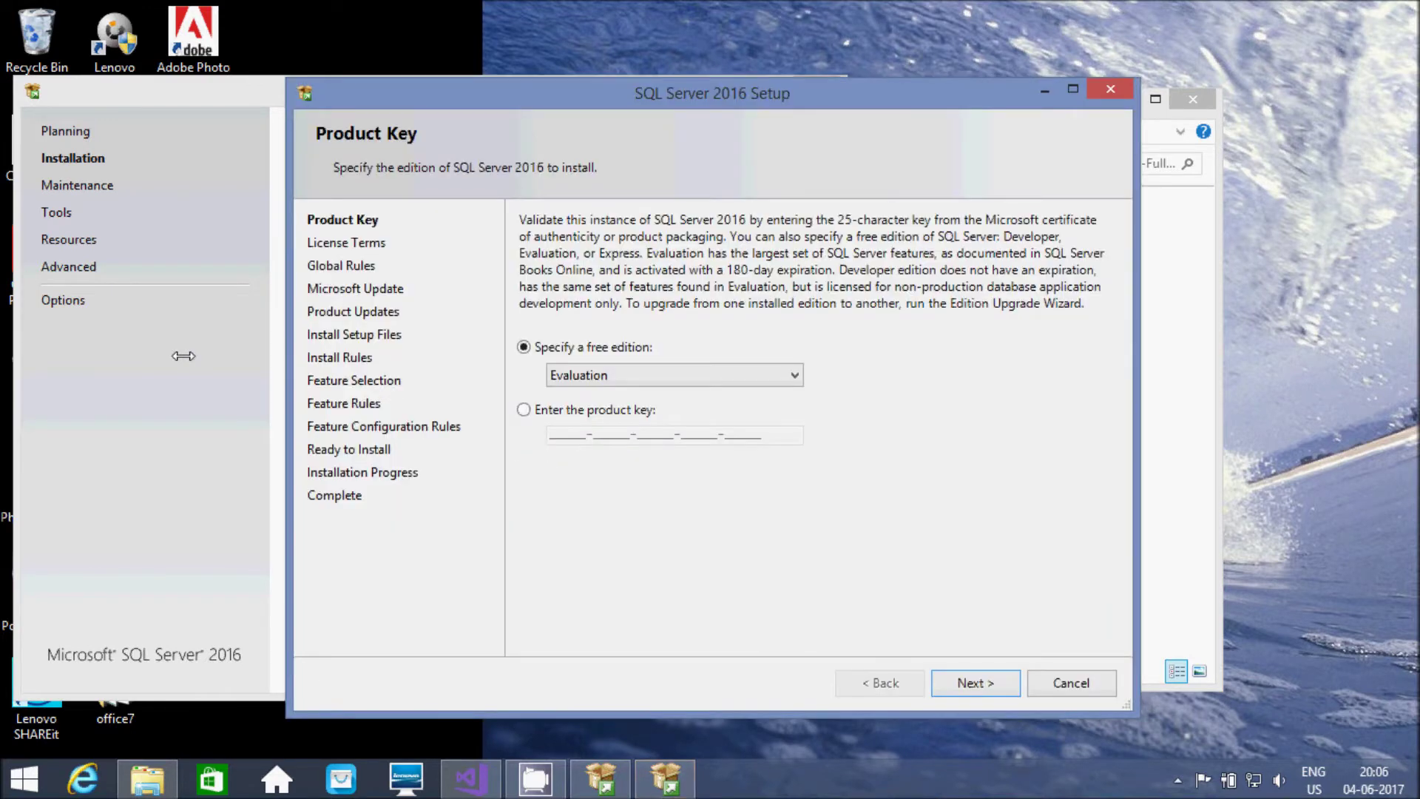
- Keep Evaluation as the free edition and accept the license terms
left_click(568, 372)
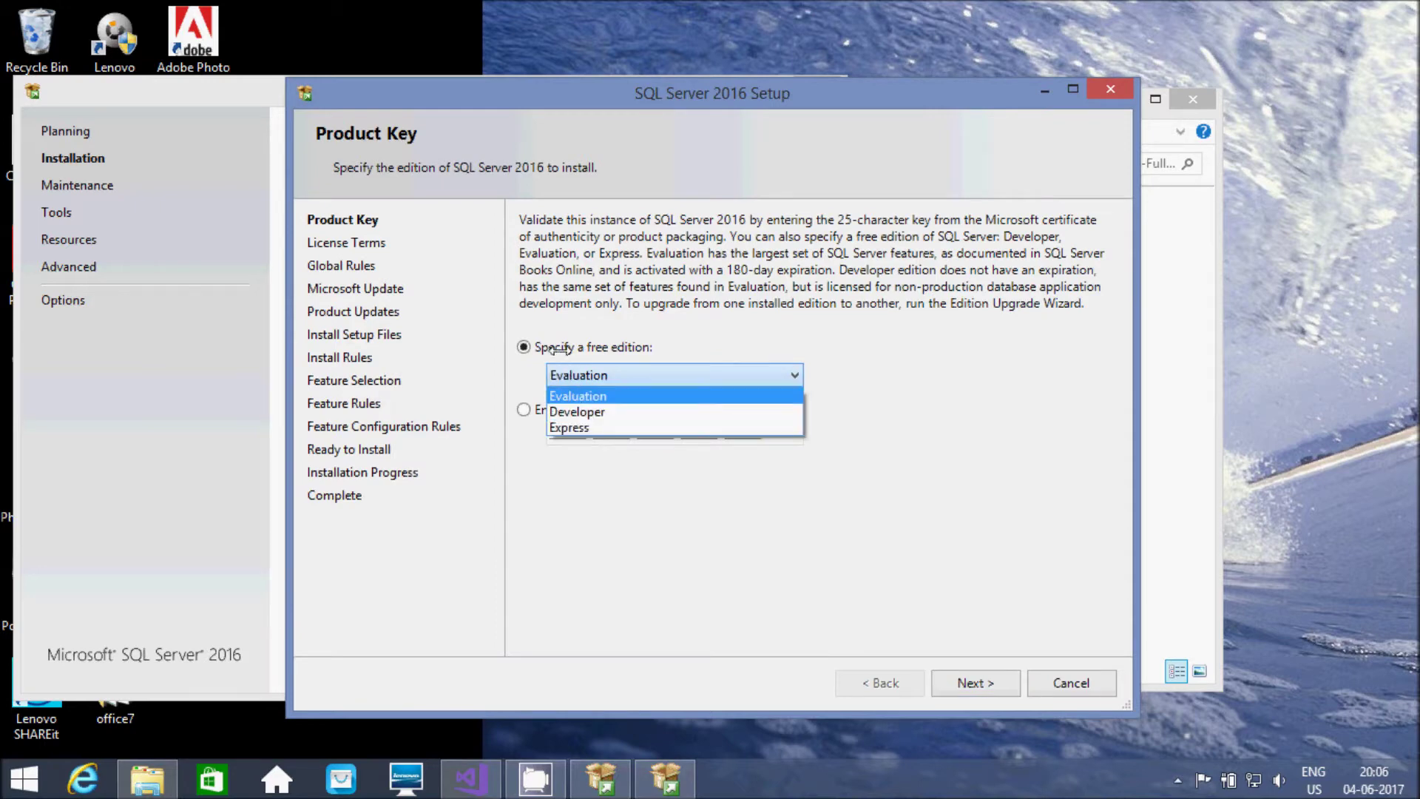
left_click(685, 331)
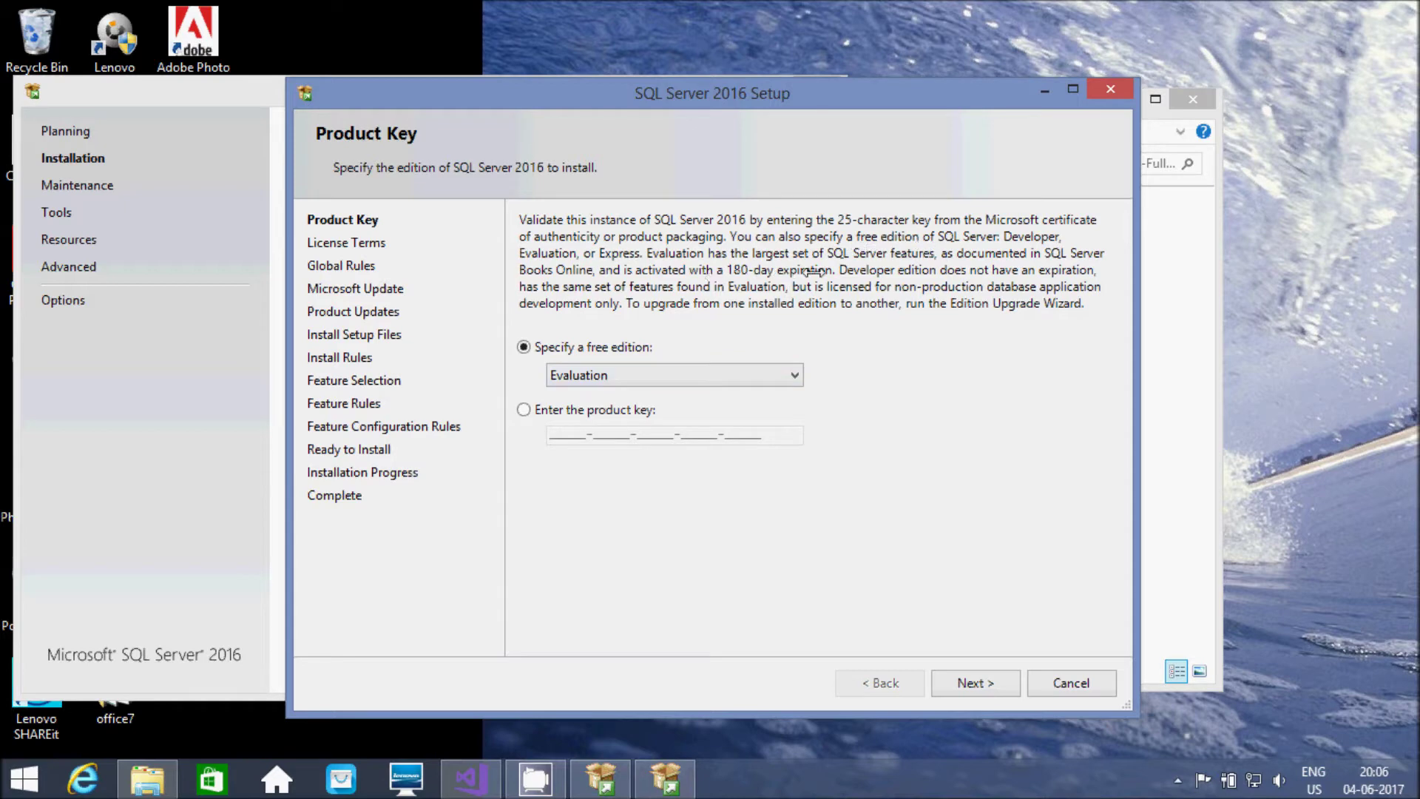
left_click(972, 681)
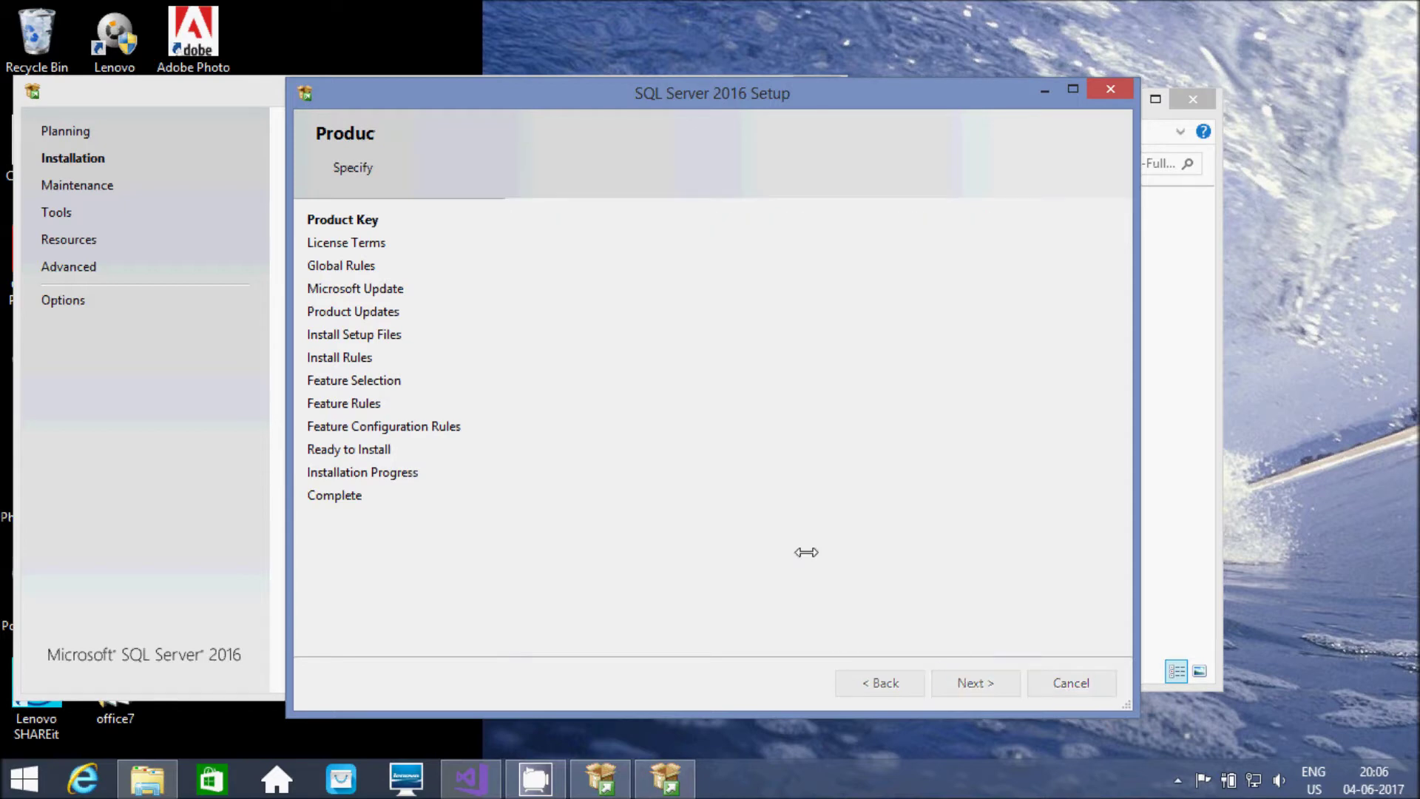
left_click(654, 560)
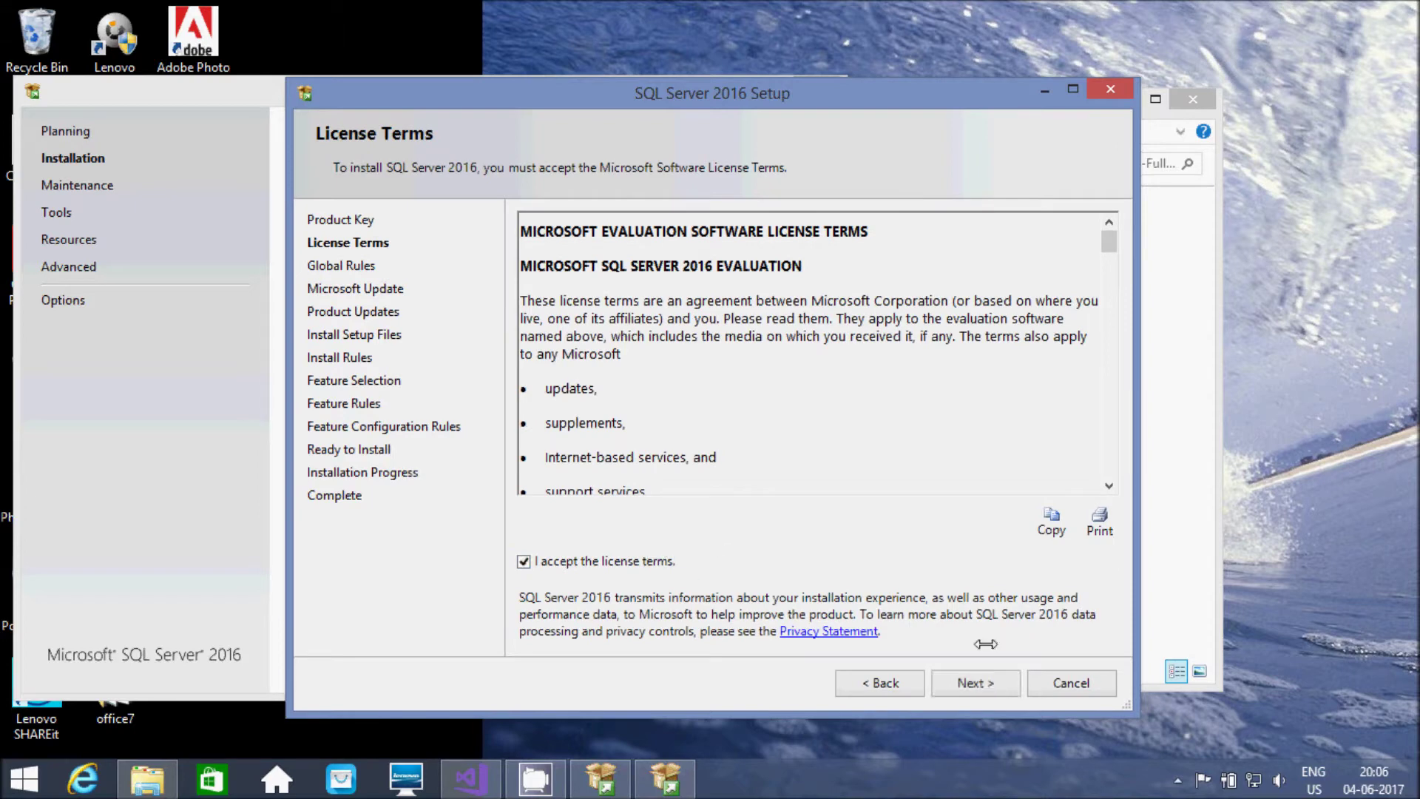
left_click(973, 679)
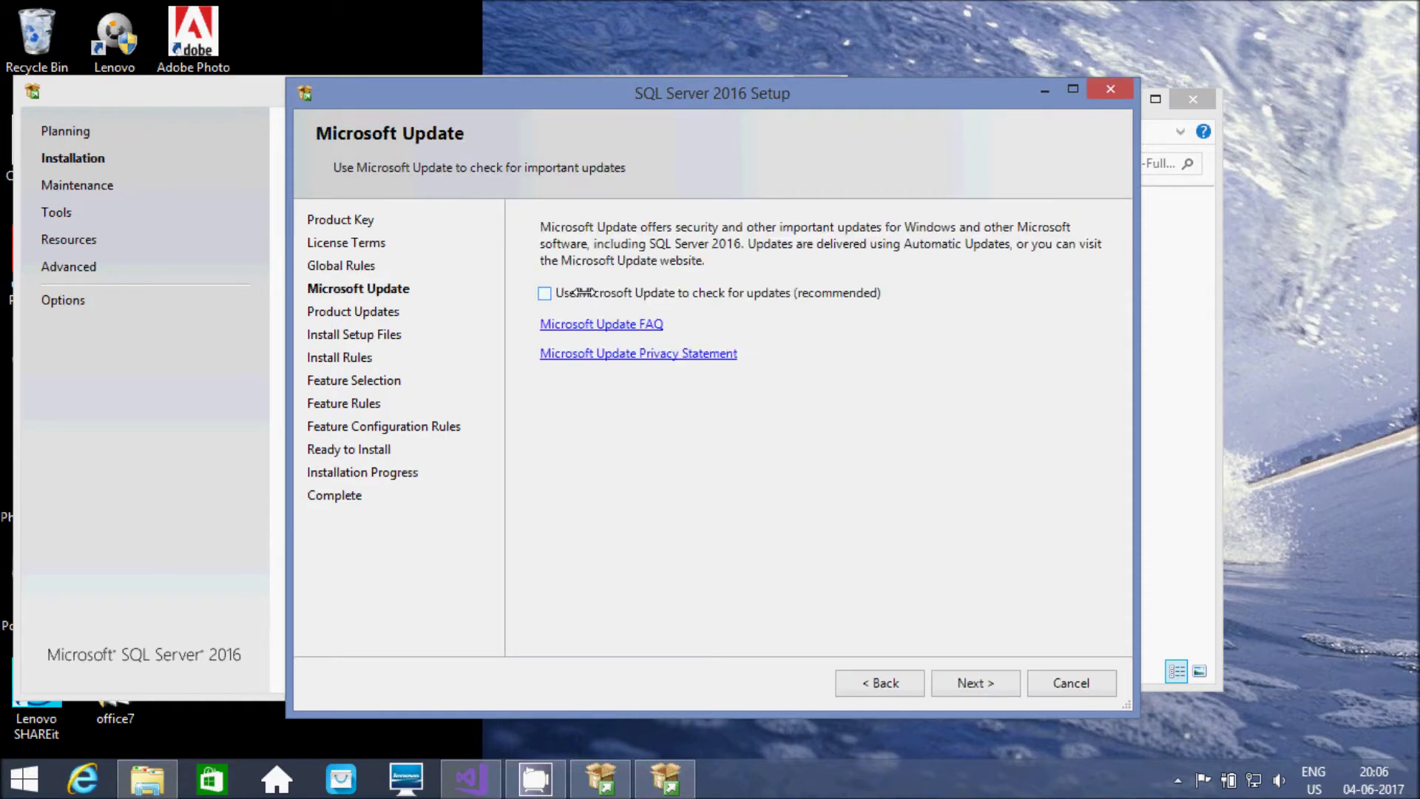
- Enable checking for updates with Microsoft Update and continue past the product updates and install rules to Feature Selection
left_click(584, 292)
left_click(961, 686)
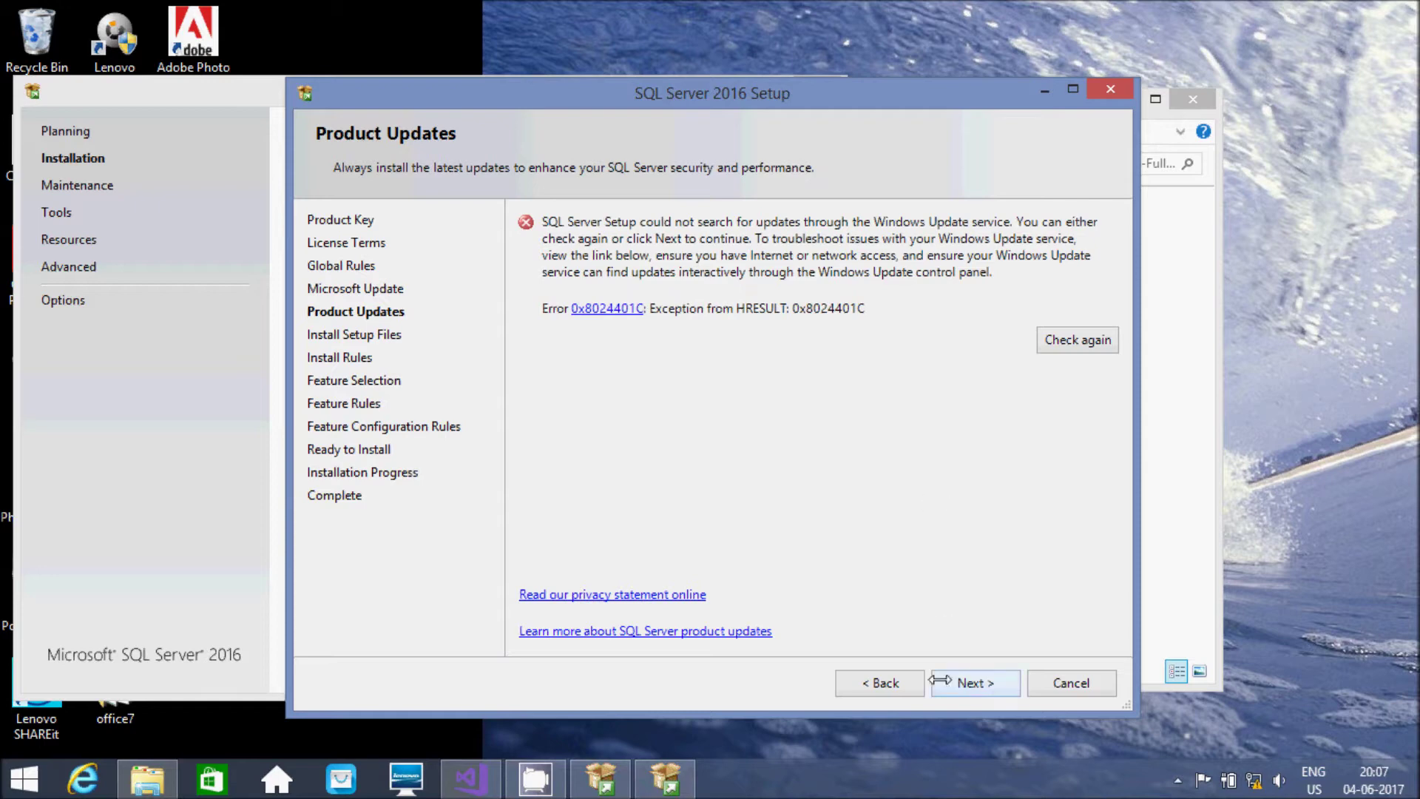
left_click(977, 682)
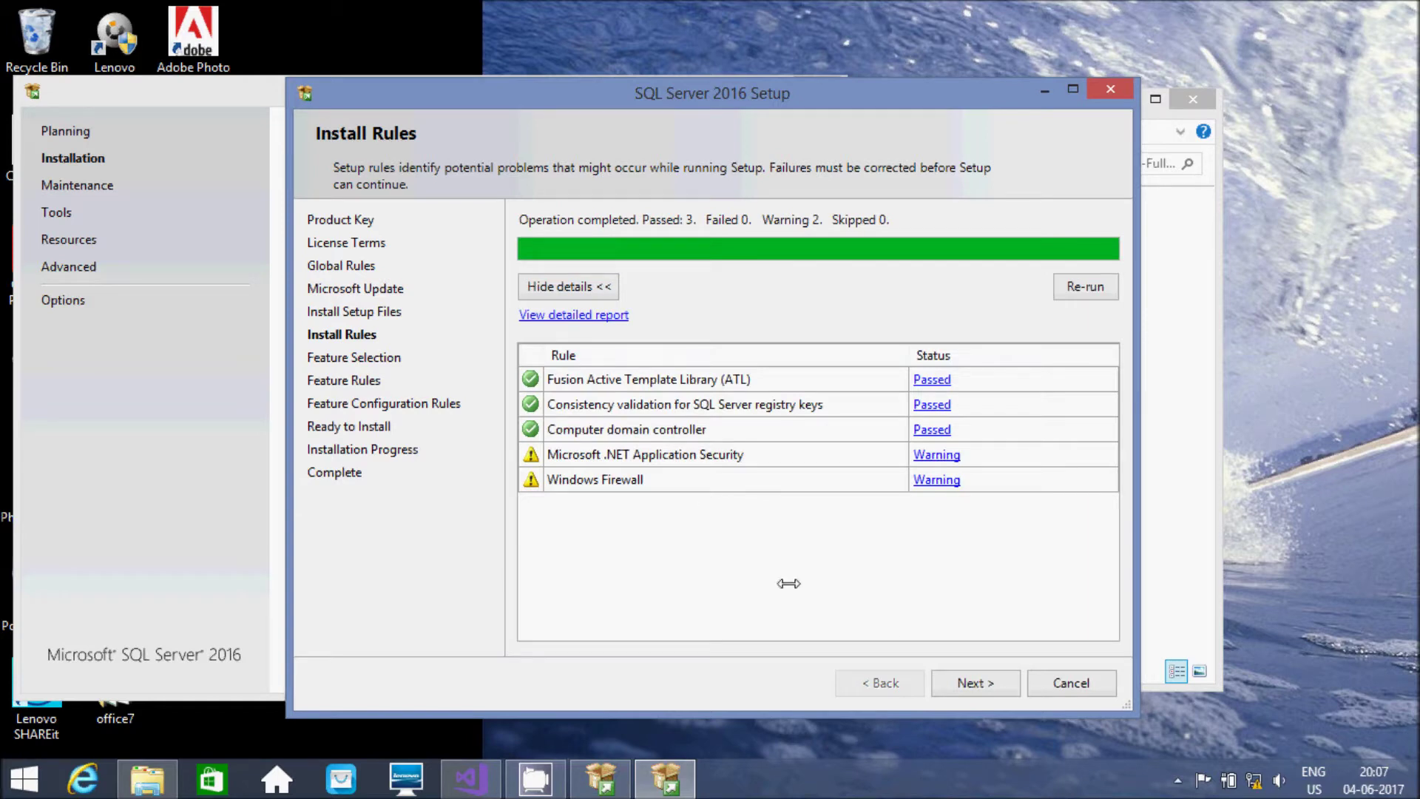
left_click(961, 682)
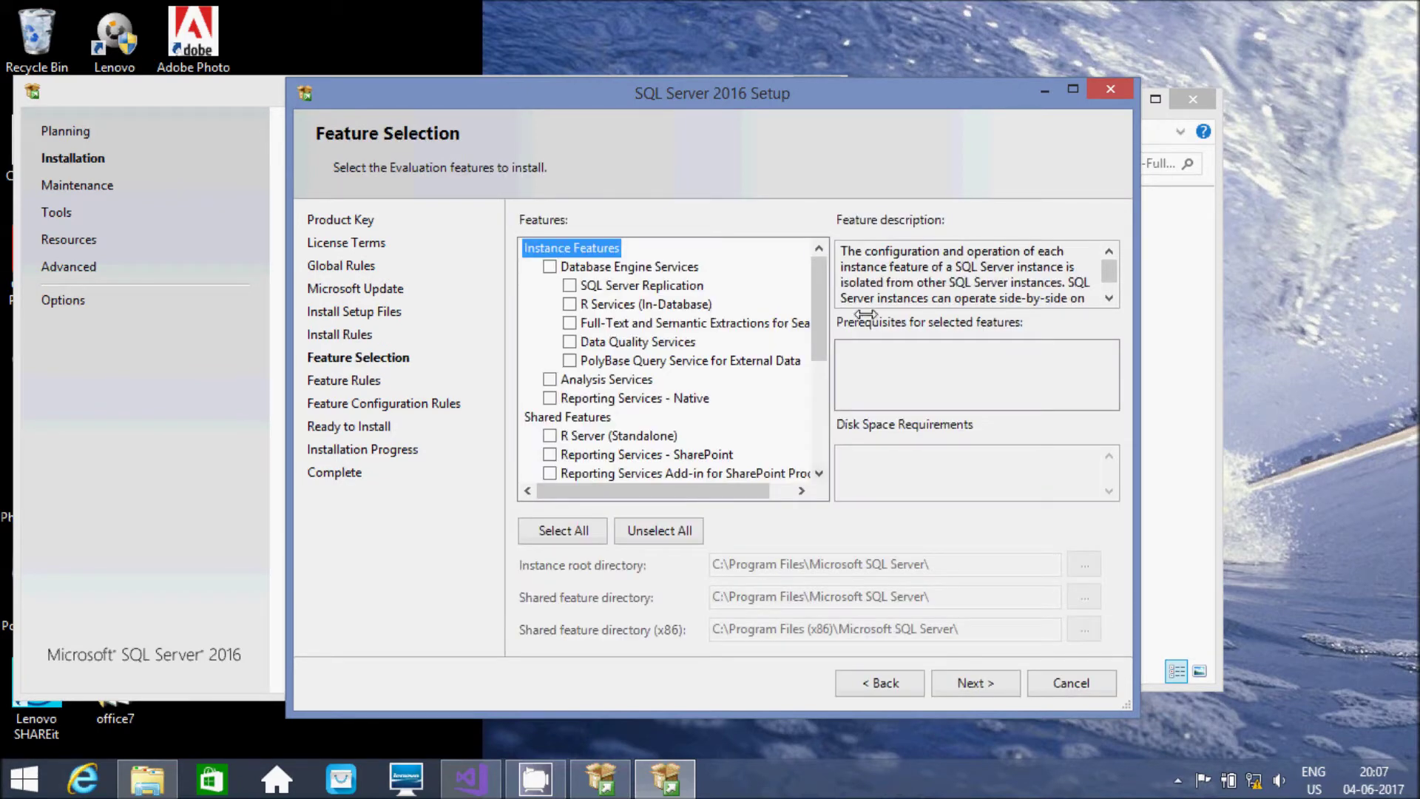
- Select all features for installation, review Analysis Services, Integration Services and Master Data Services, and continue to the instance configuration
left_click(547, 534)
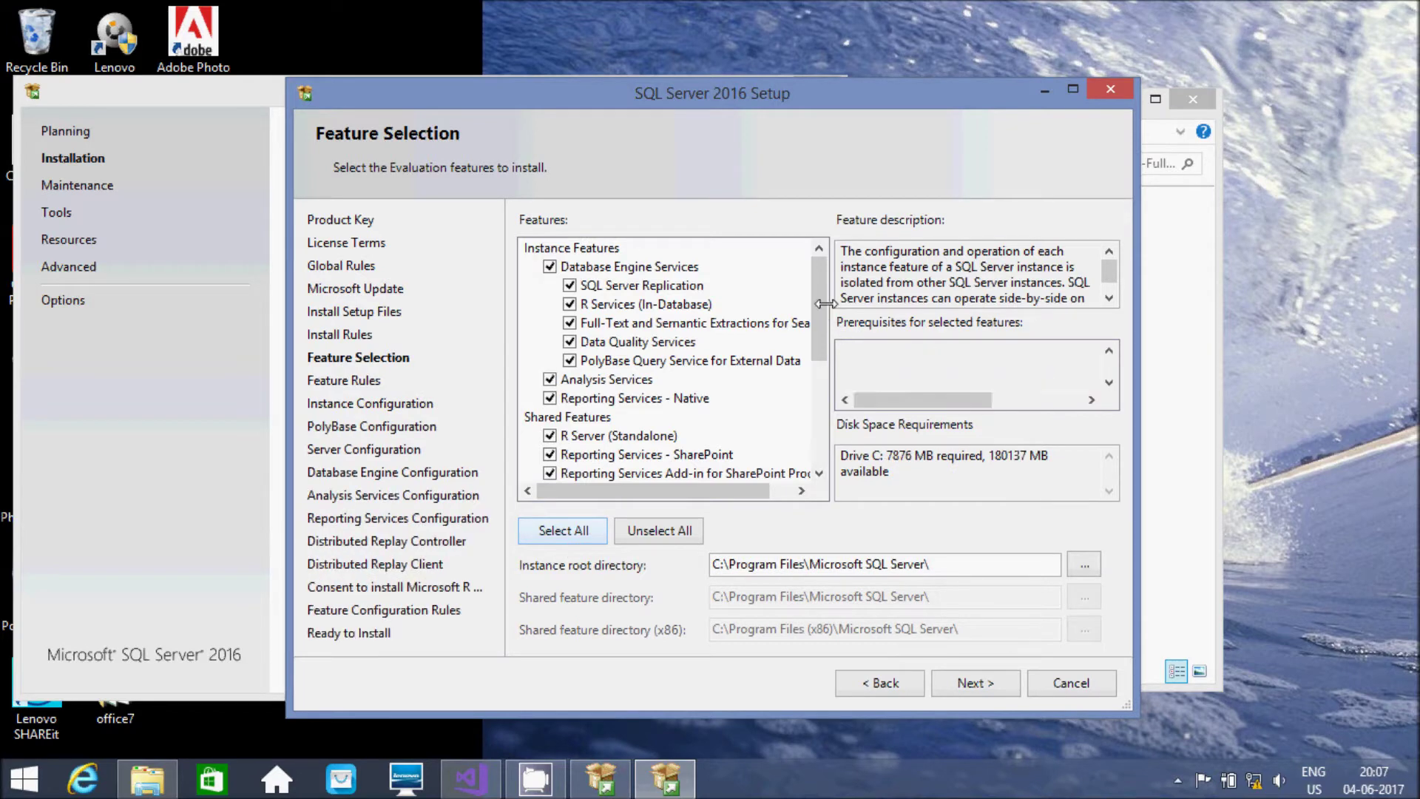
scroll(826, 288, "down", 2)
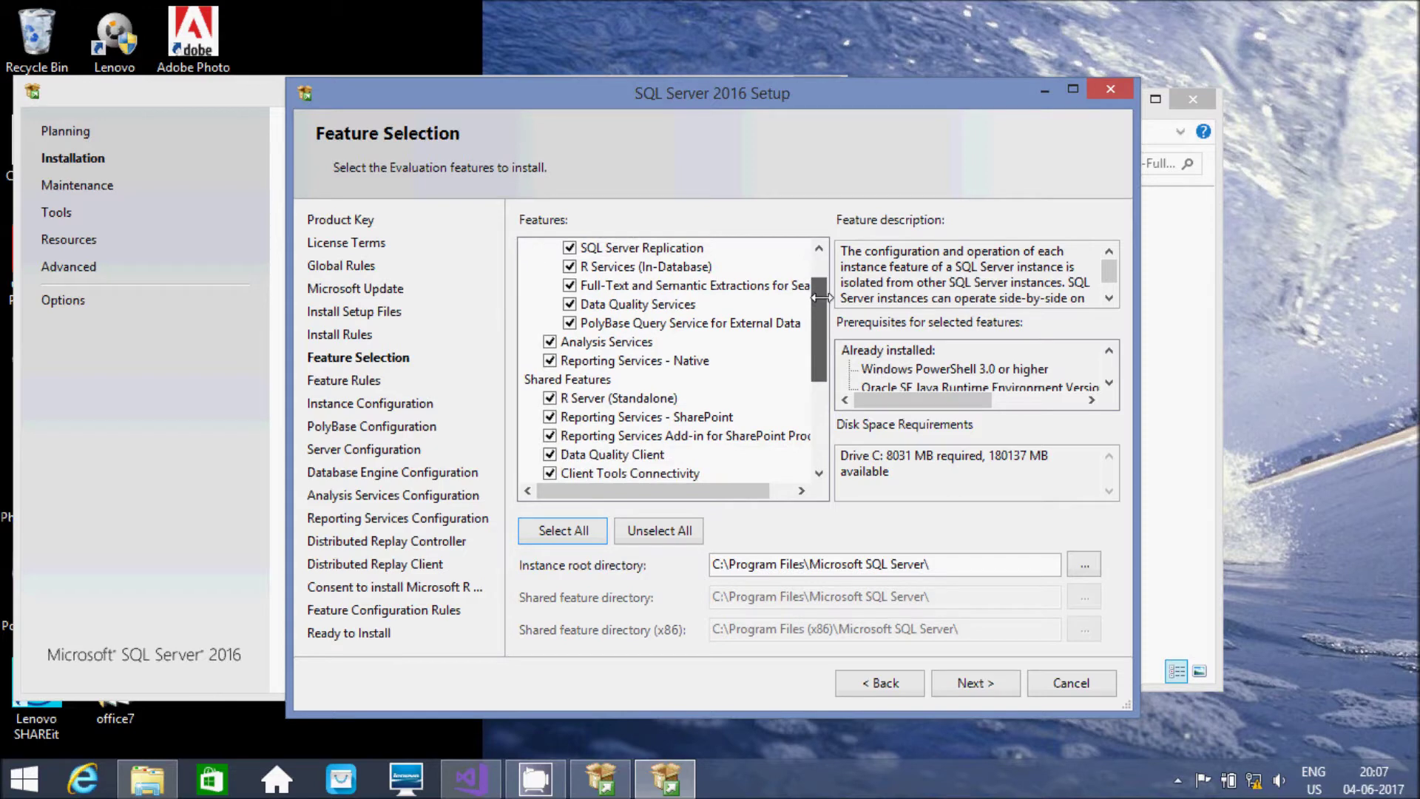
left_click(617, 343)
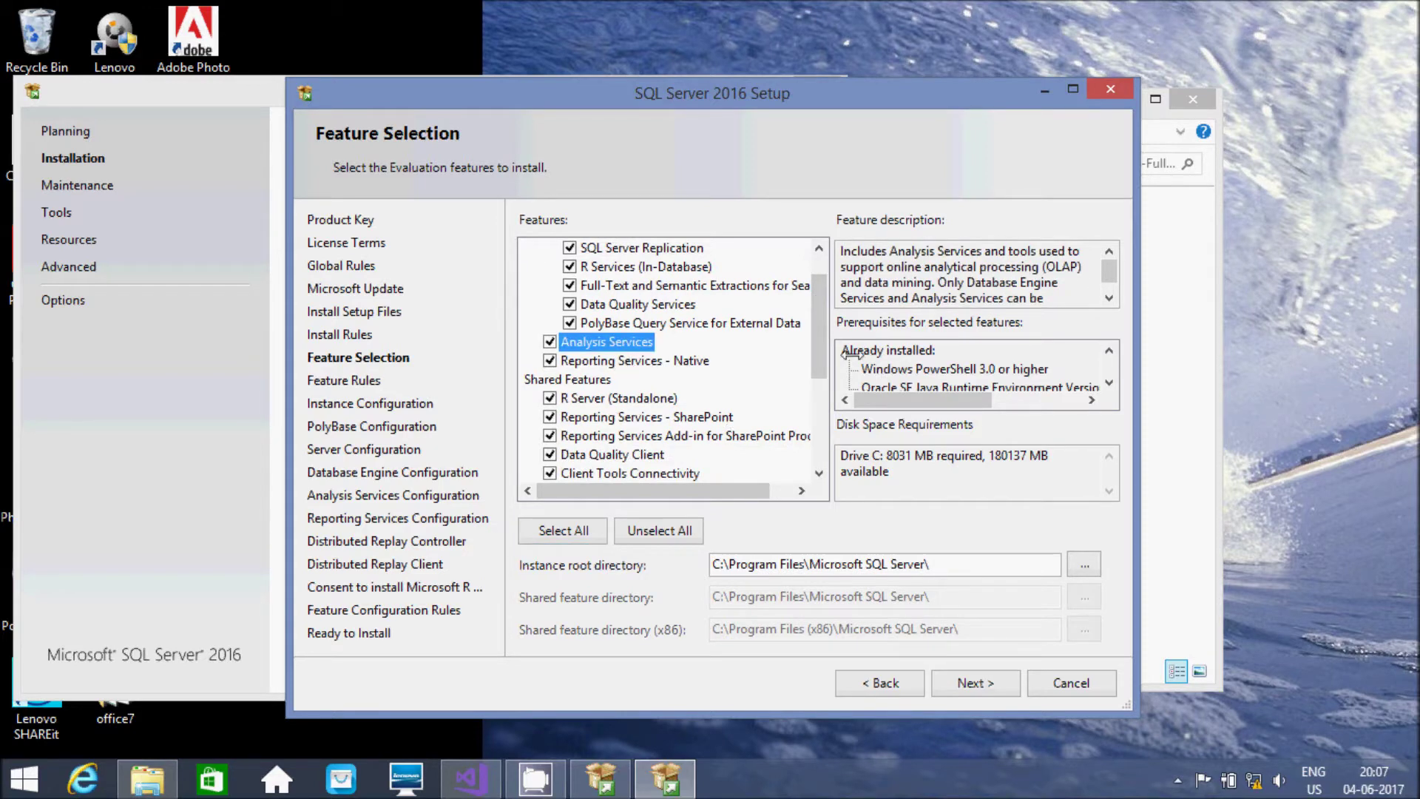
scroll(811, 351, "down", 2)
scroll(812, 351, "down", 2)
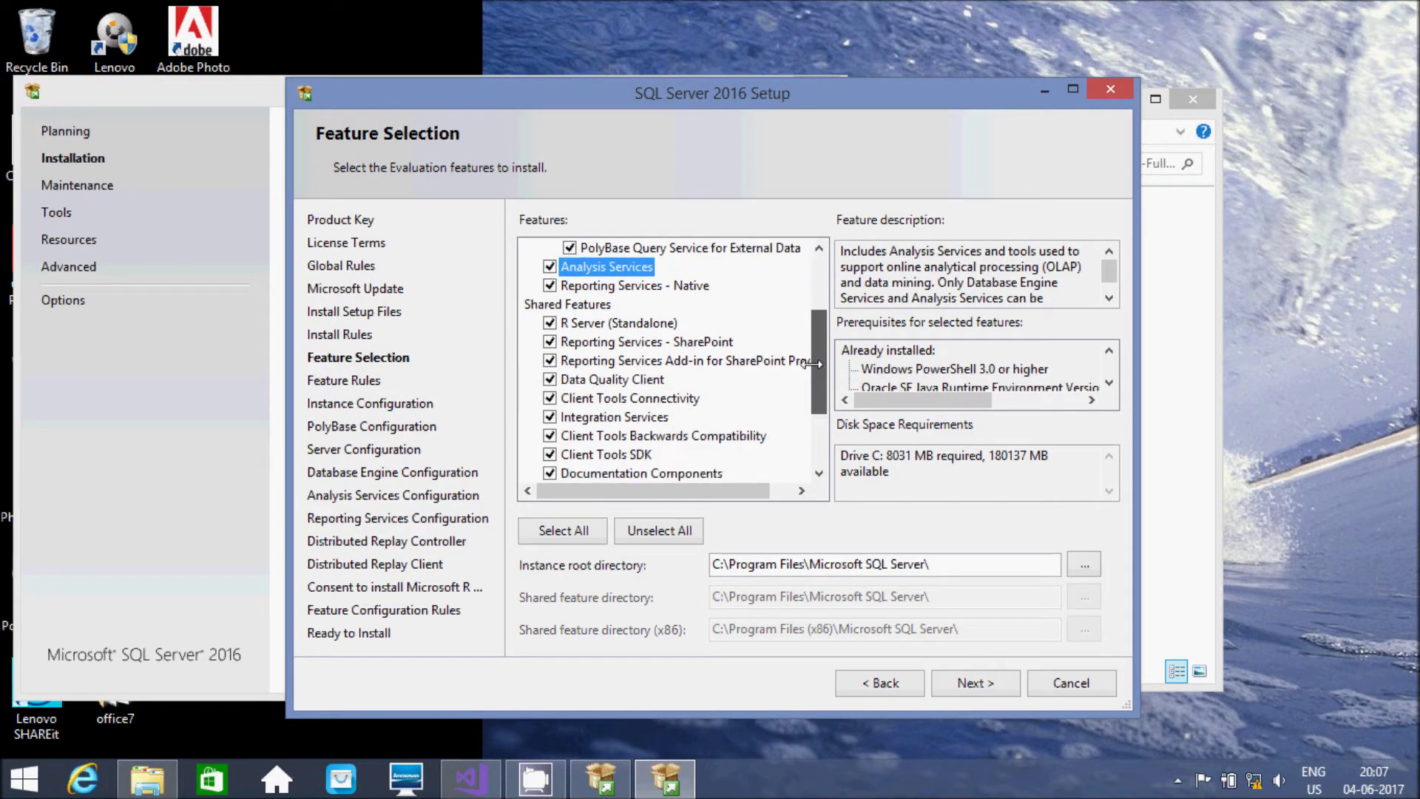
left_click(614, 414)
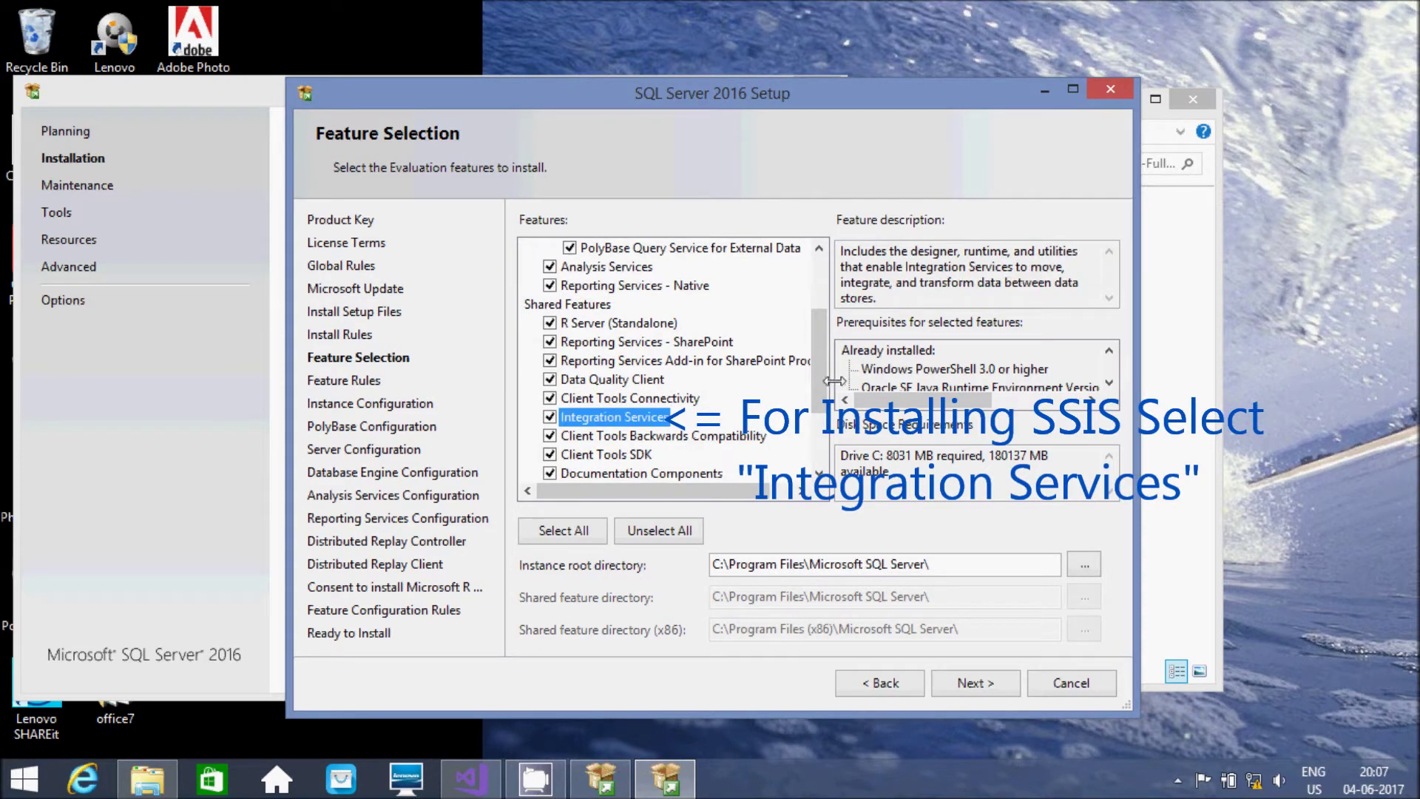
scroll(814, 419, "down", 6)
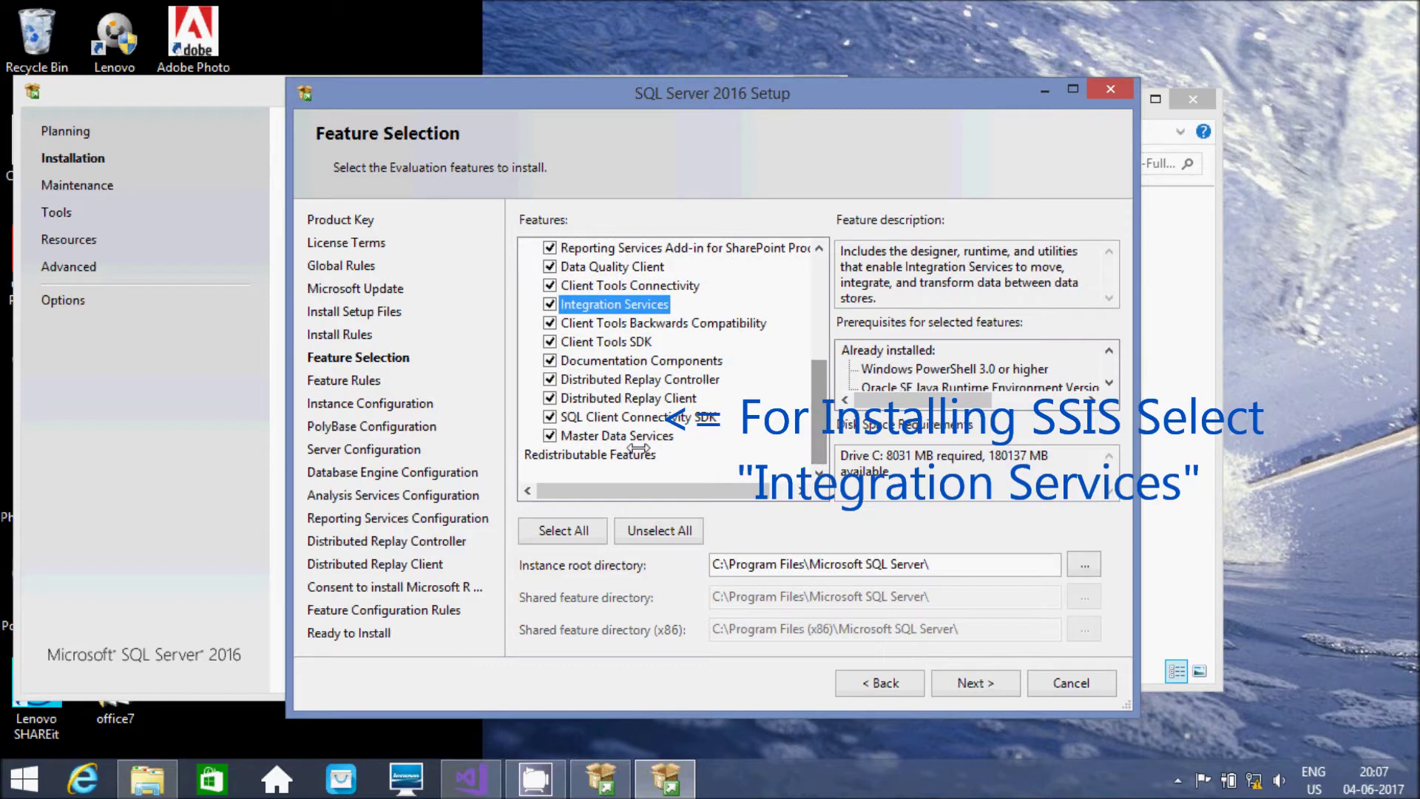
left_click(611, 435)
left_click_drag(812, 404, 818, 377)
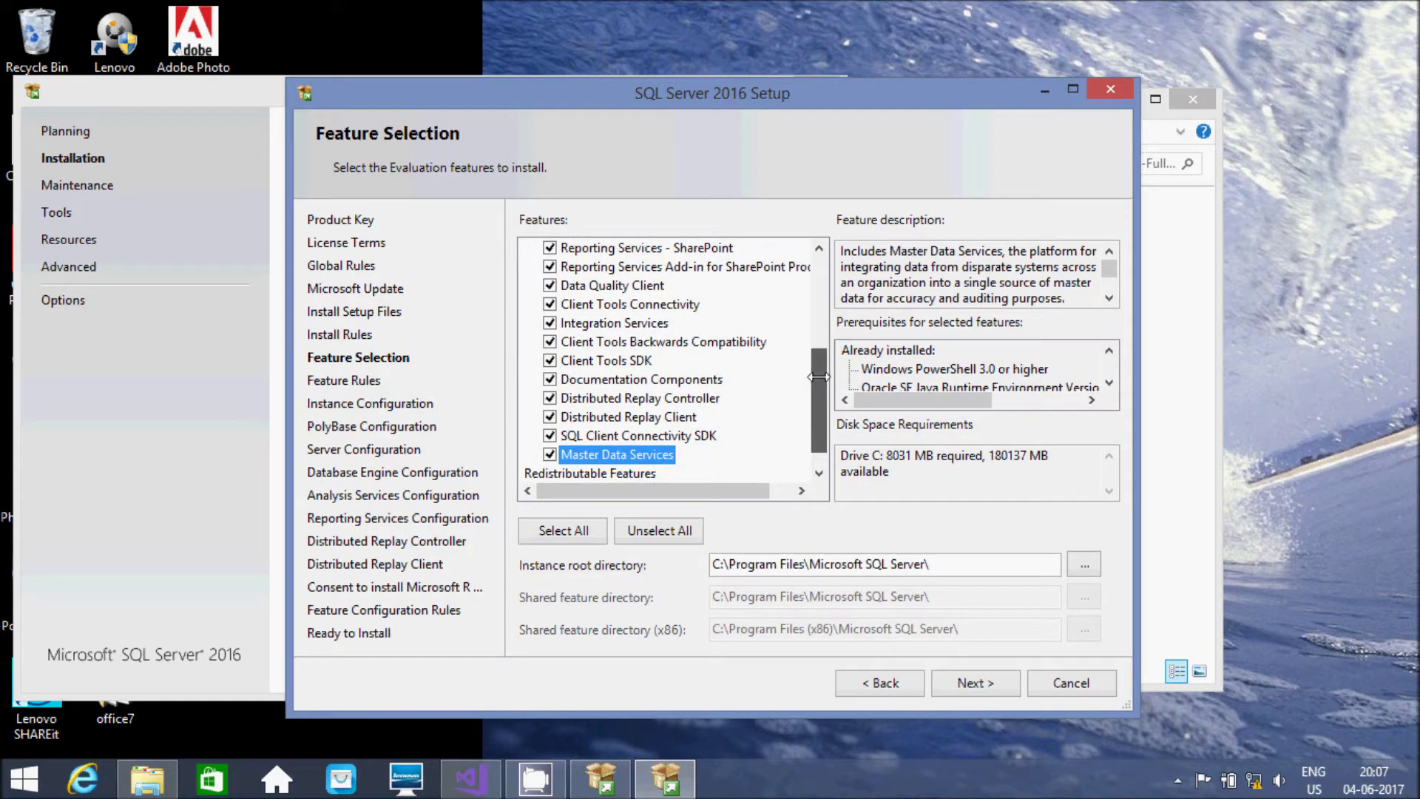
left_click(976, 682)
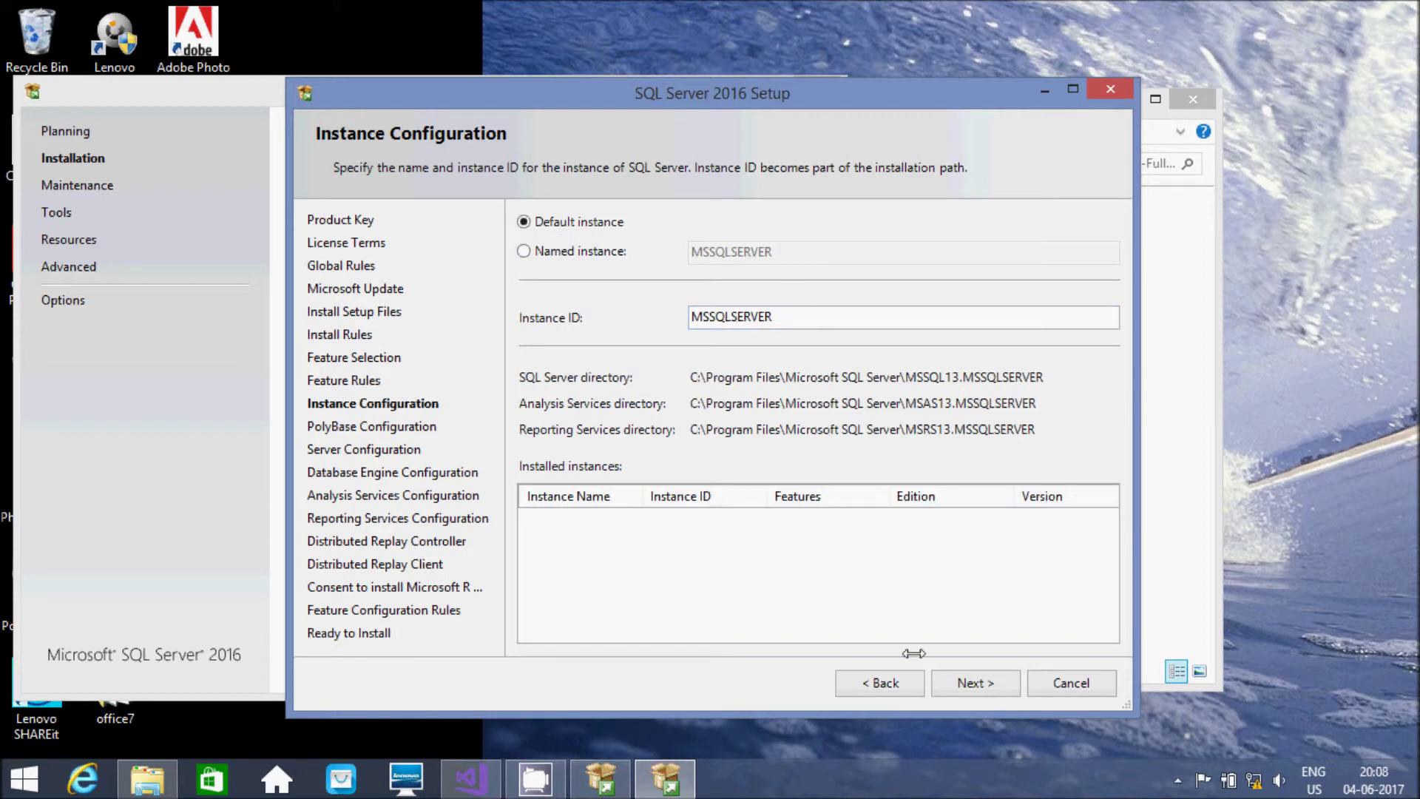
- Accept the default instance MSSQLSERVER, the standalone PolyBase option and the default service accounts, continuing to the Database Engine configuration
left_click(970, 685)
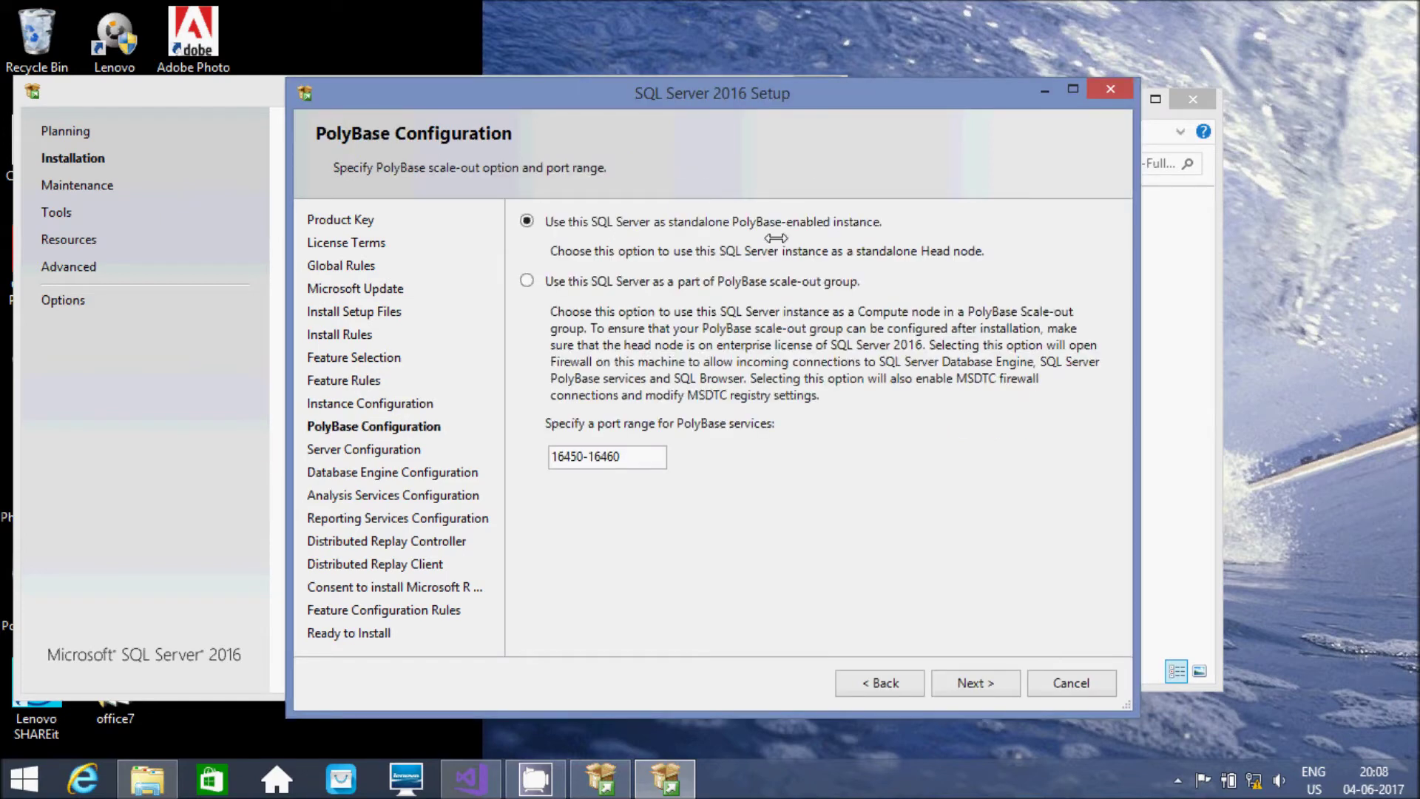
left_click(947, 682)
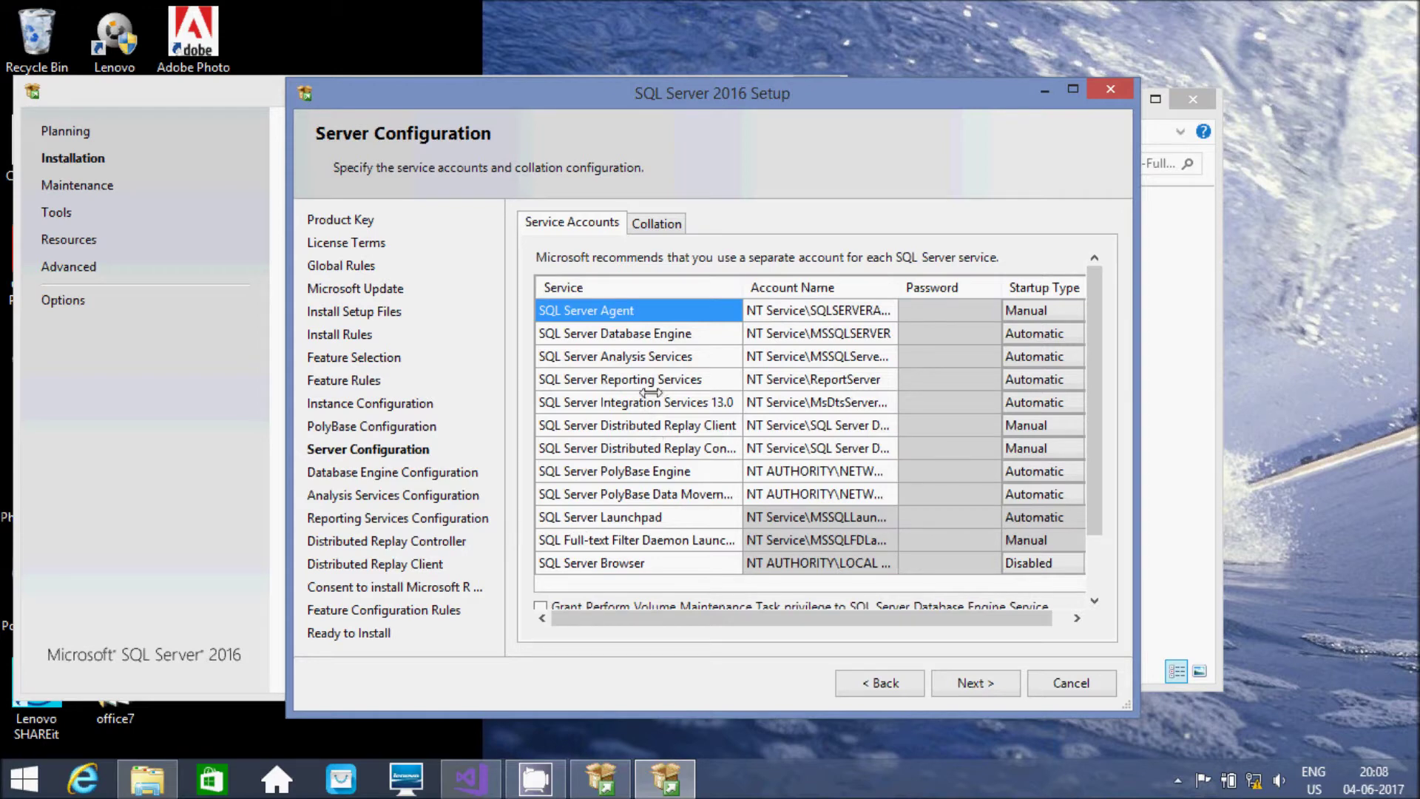
left_click(786, 404)
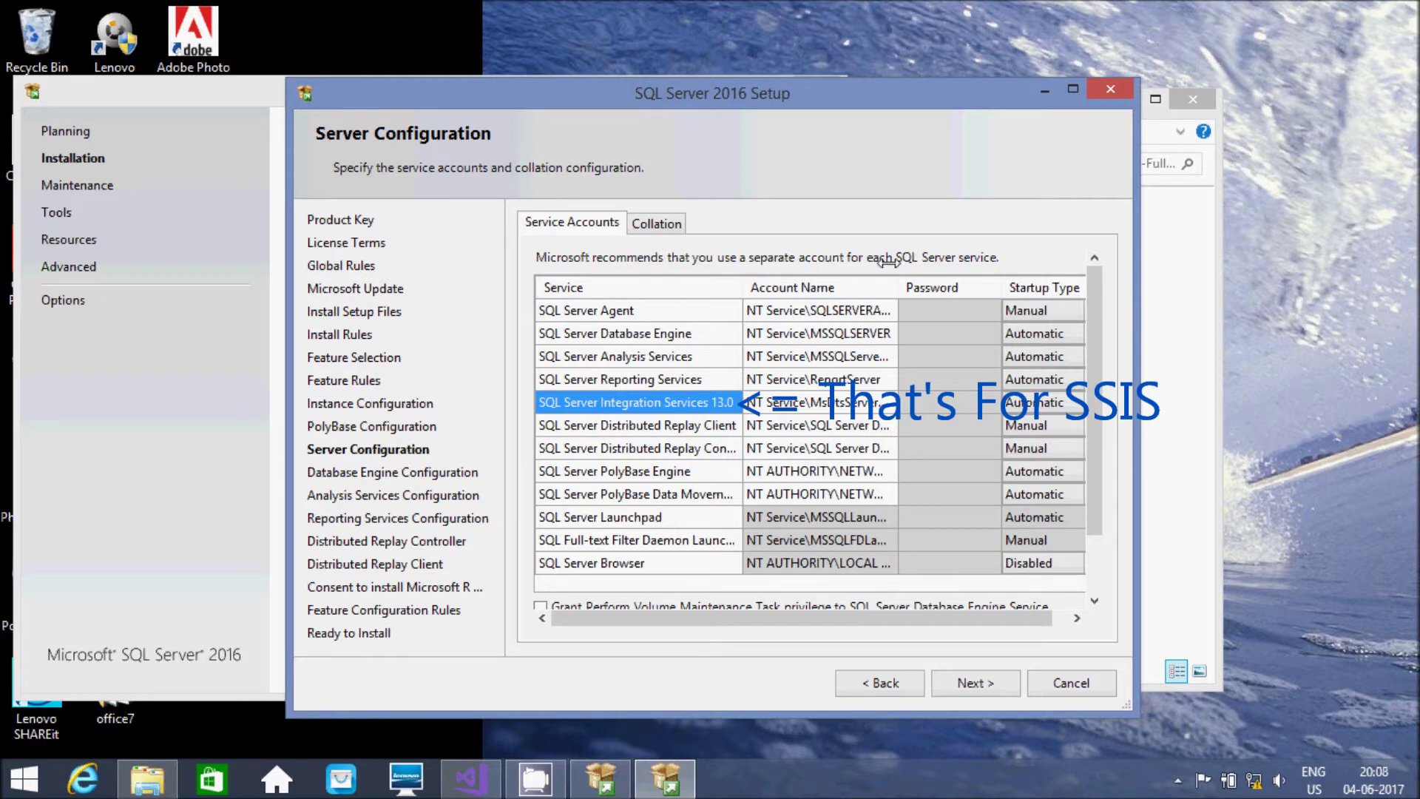
left_click(651, 335)
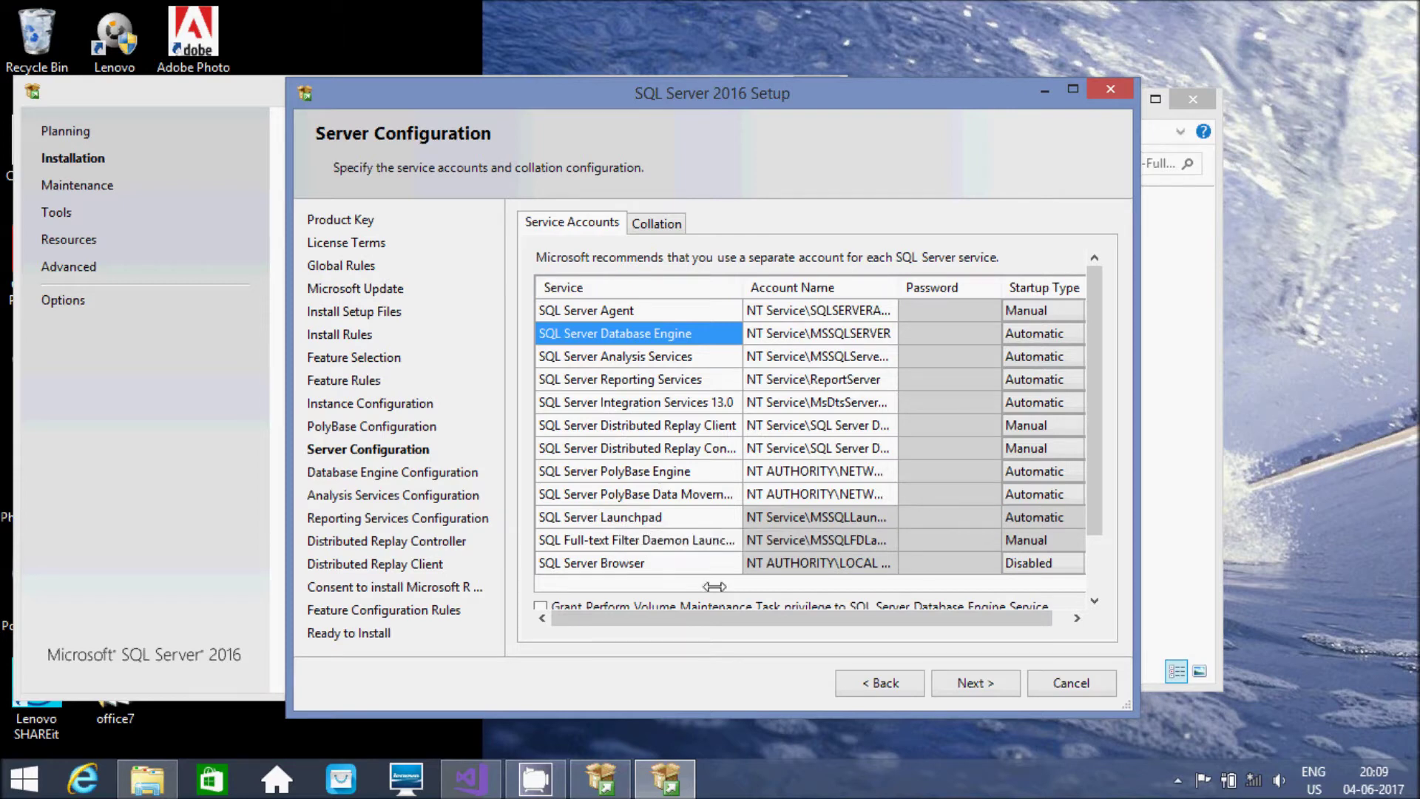
left_click(960, 681)
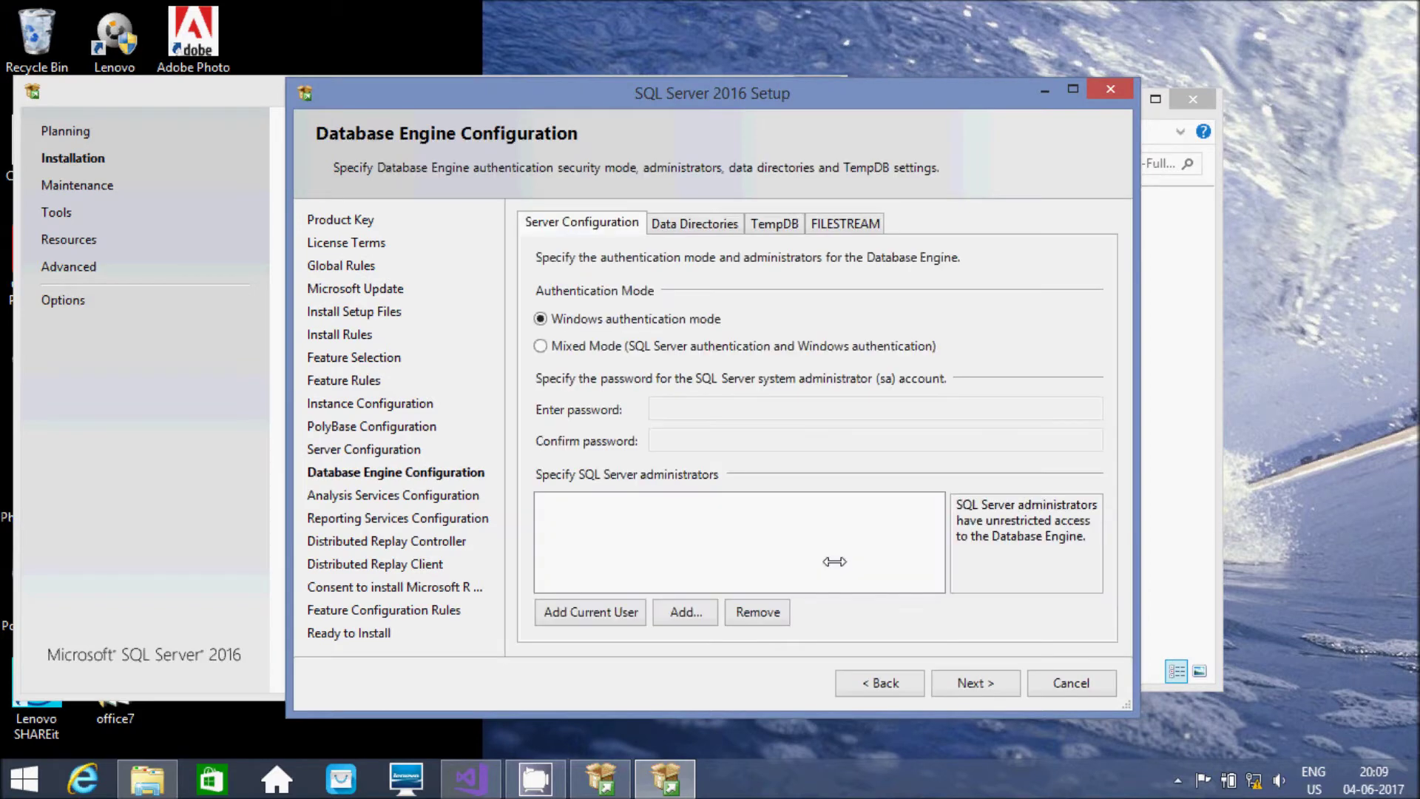
- Set the Database Engine to Windows authentication mode and add the current user as SQL Server administrator
left_click(584, 351)
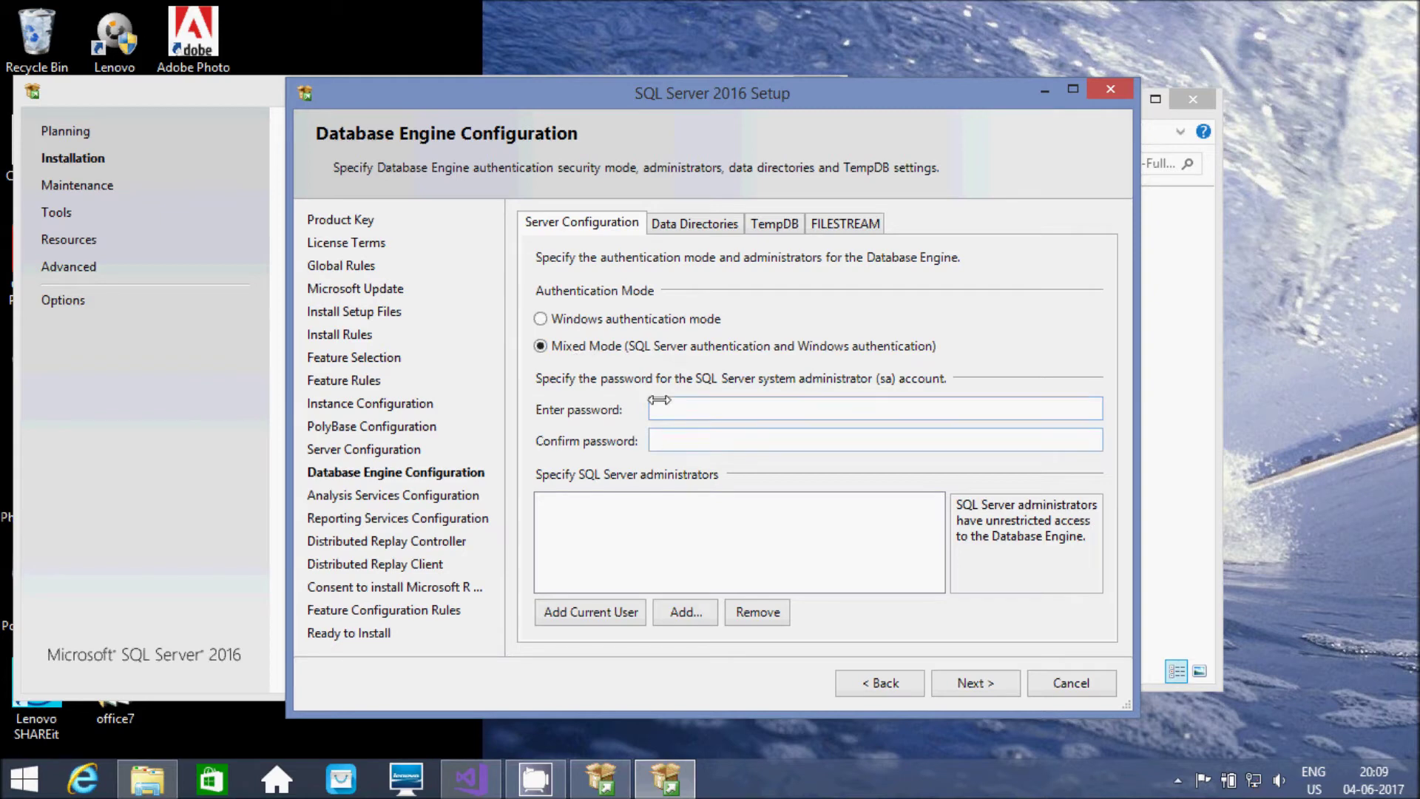
left_click(622, 320)
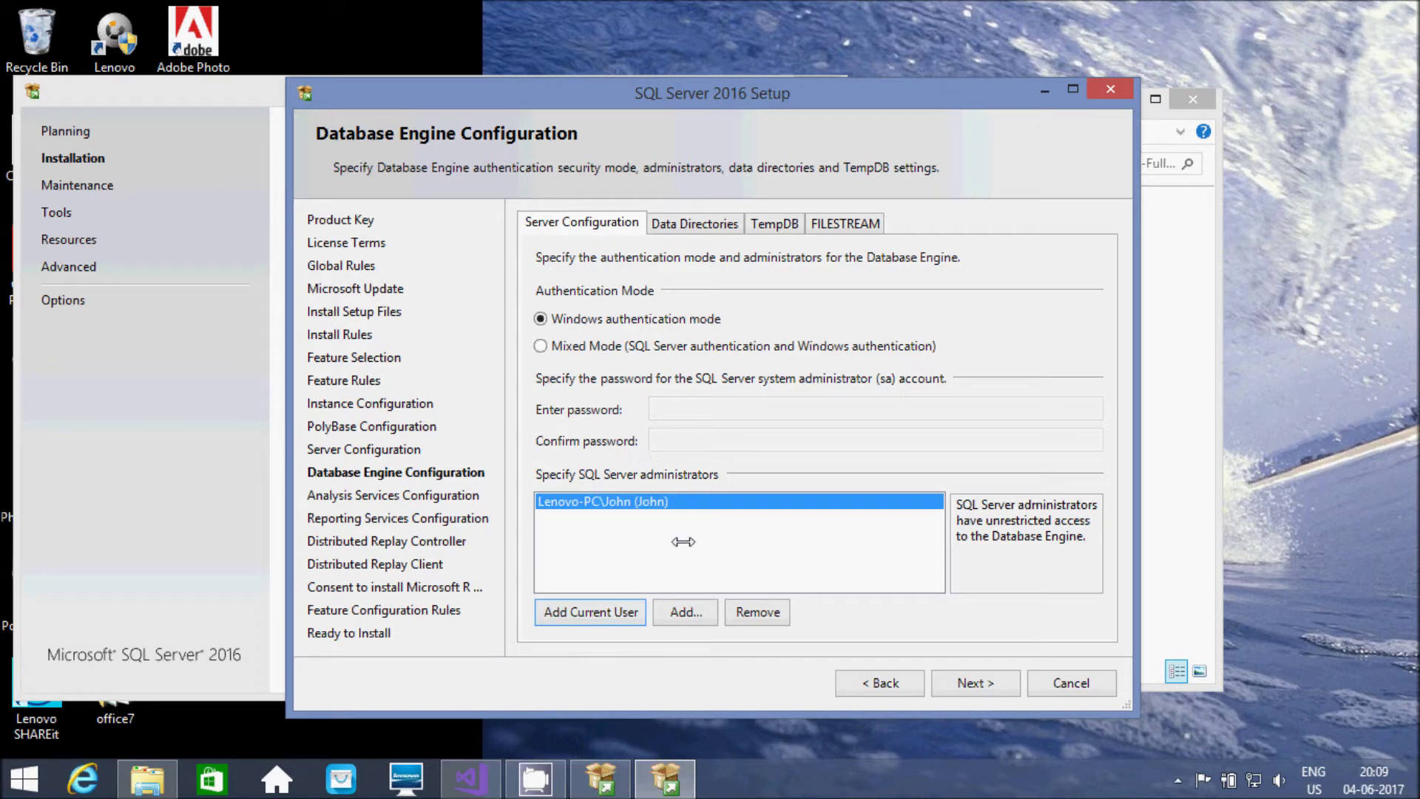
left_click(970, 682)
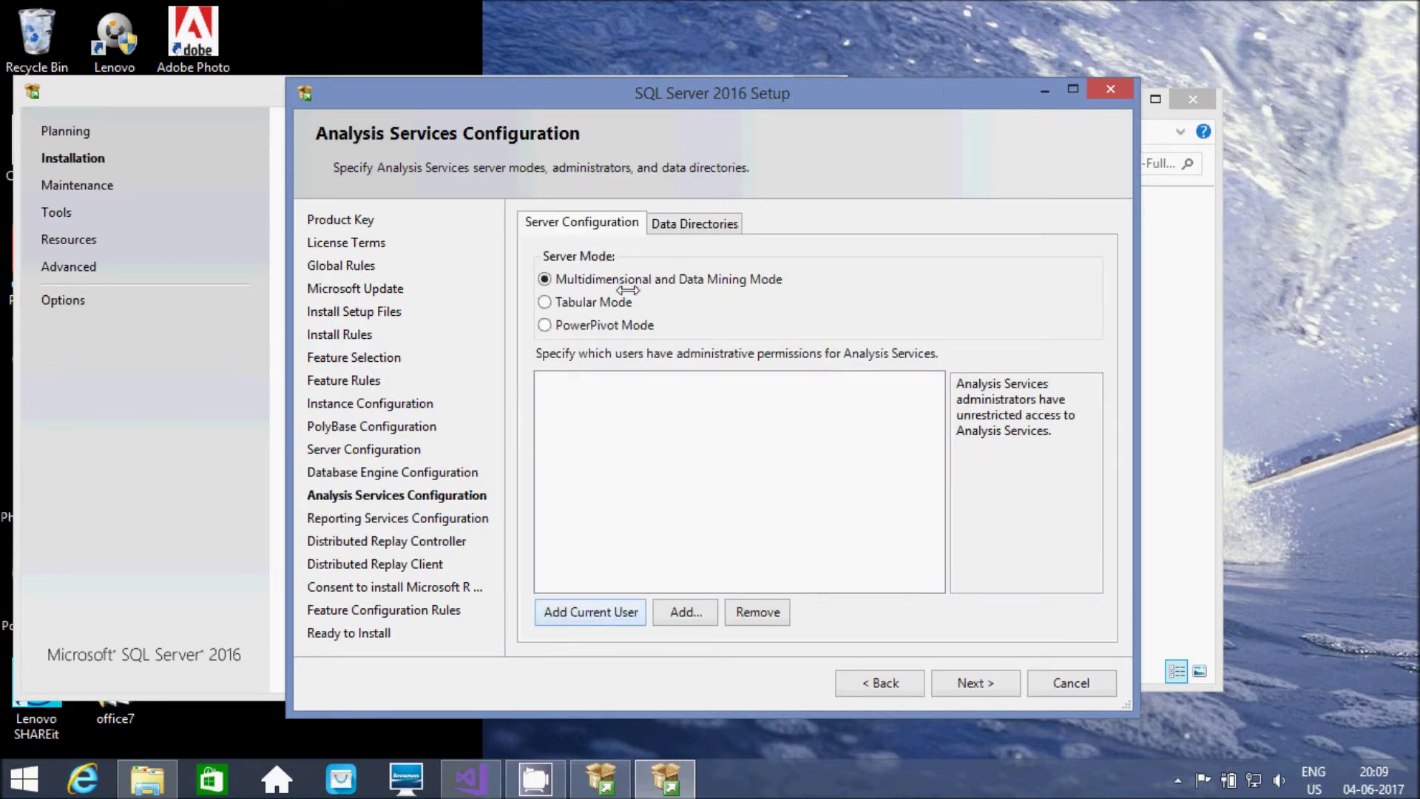
- Add the current user as Analysis Services administrator in Multidimensional and Data Mining Mode, and accept the default Reporting Services modes
key("space")
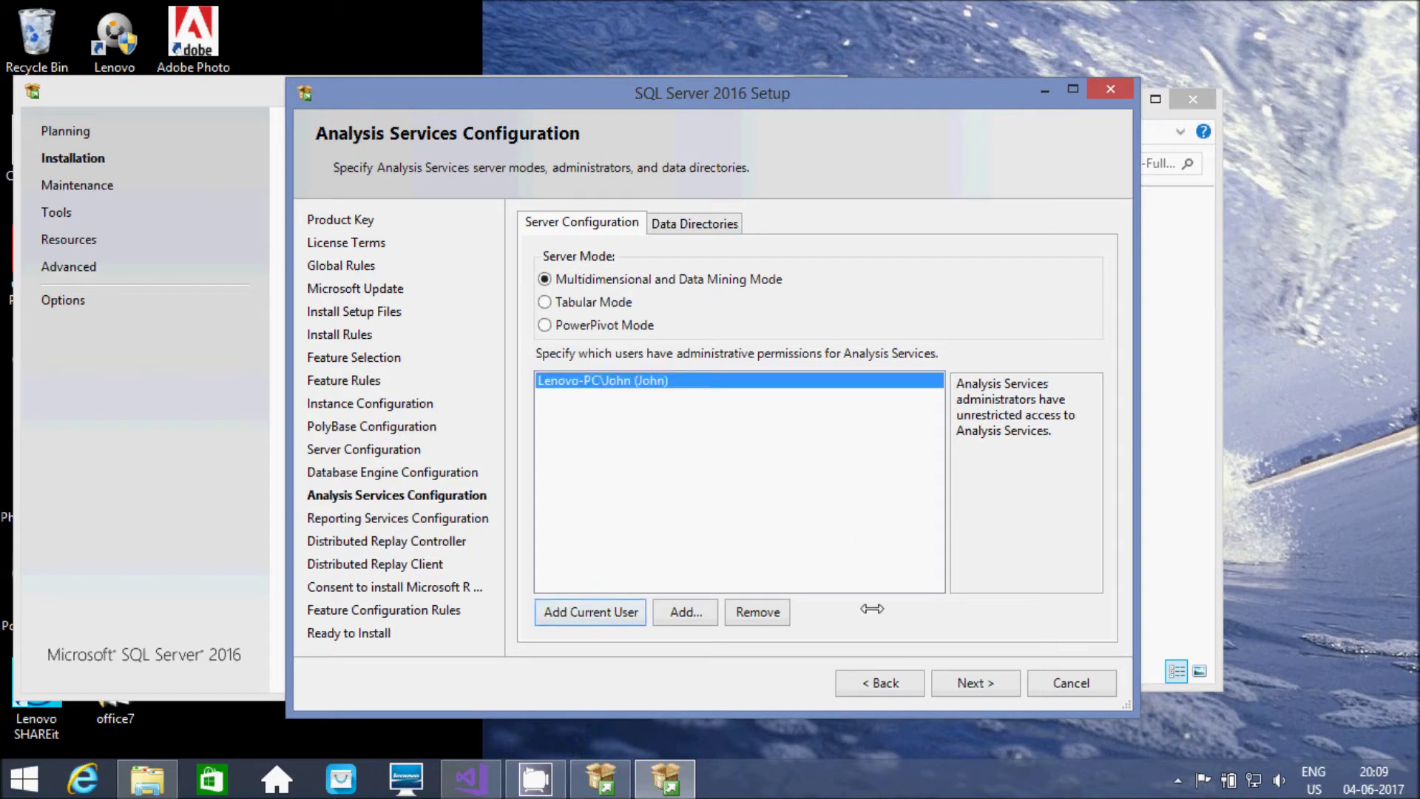
left_click(962, 682)
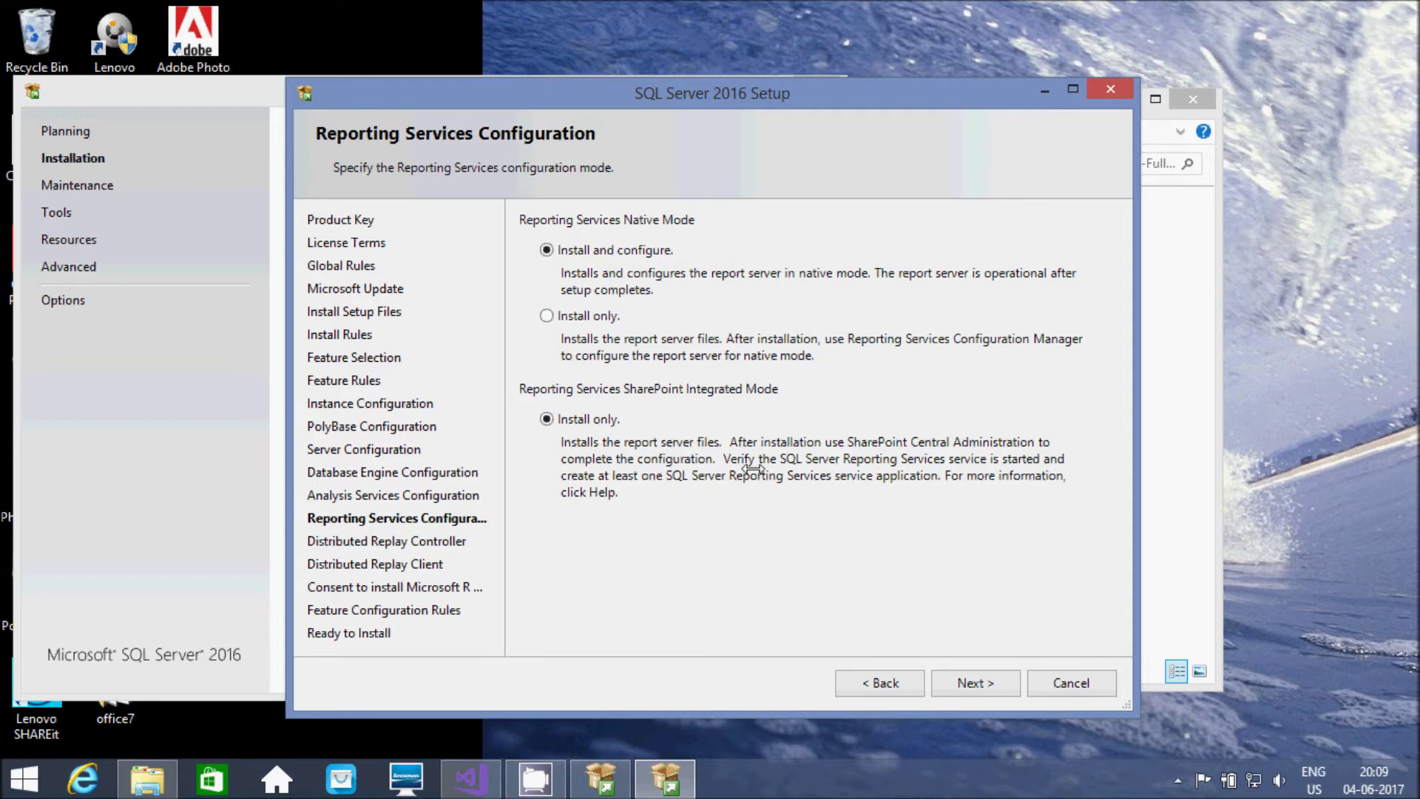
left_click(966, 685)
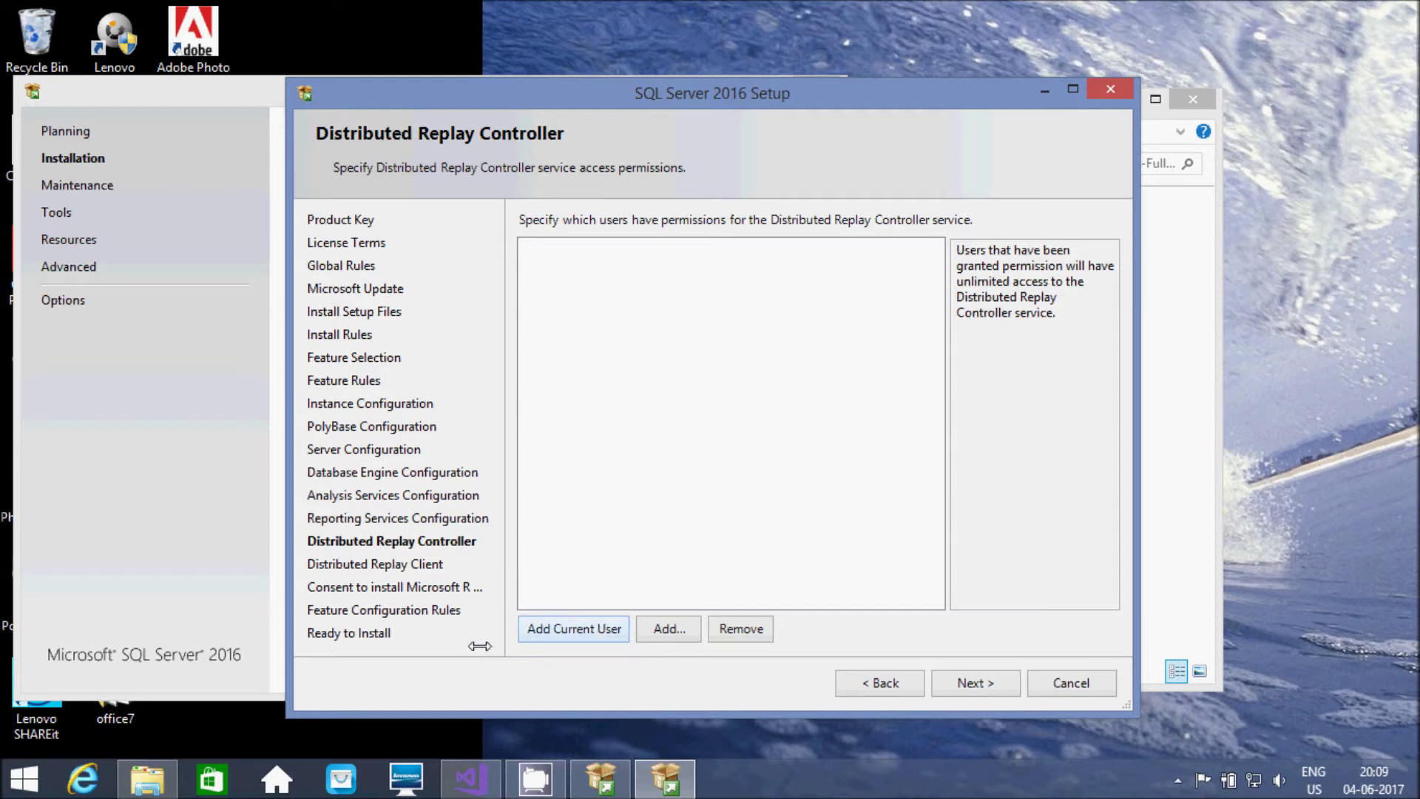
- Continue through the Distributed Replay settings and consent to installing Microsoft R Open, proceeding to the Ready to Install summary
left_click(973, 682)
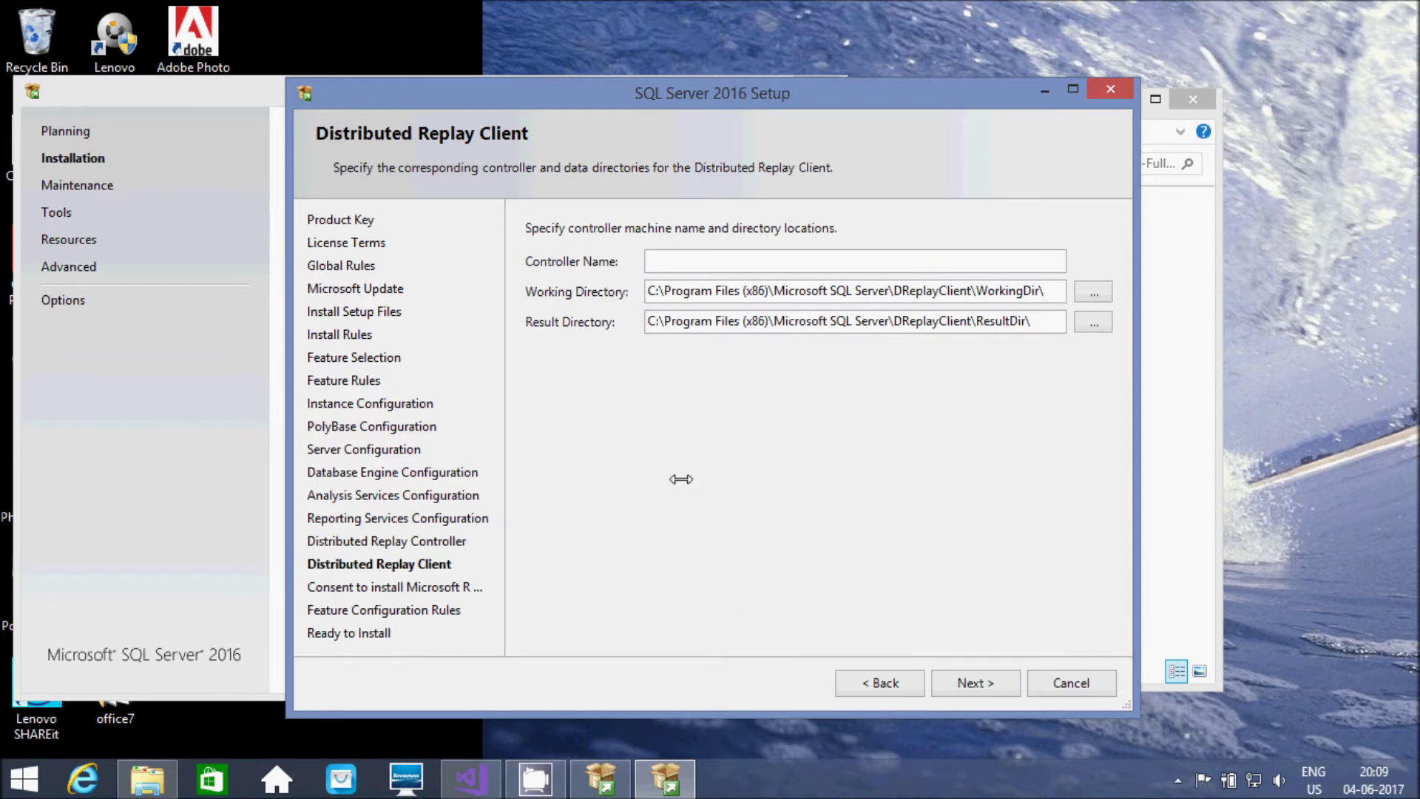
left_click(966, 684)
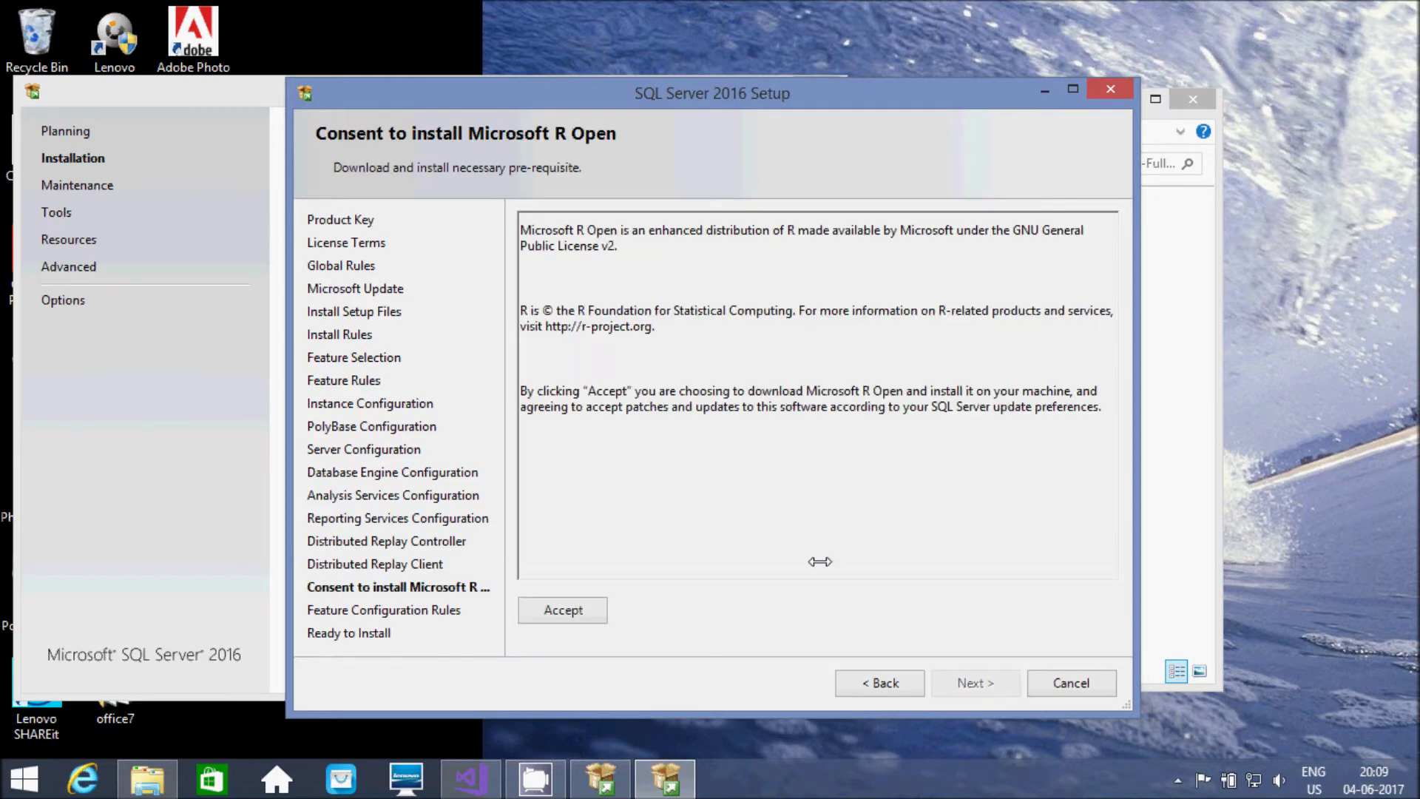
left_click(564, 609)
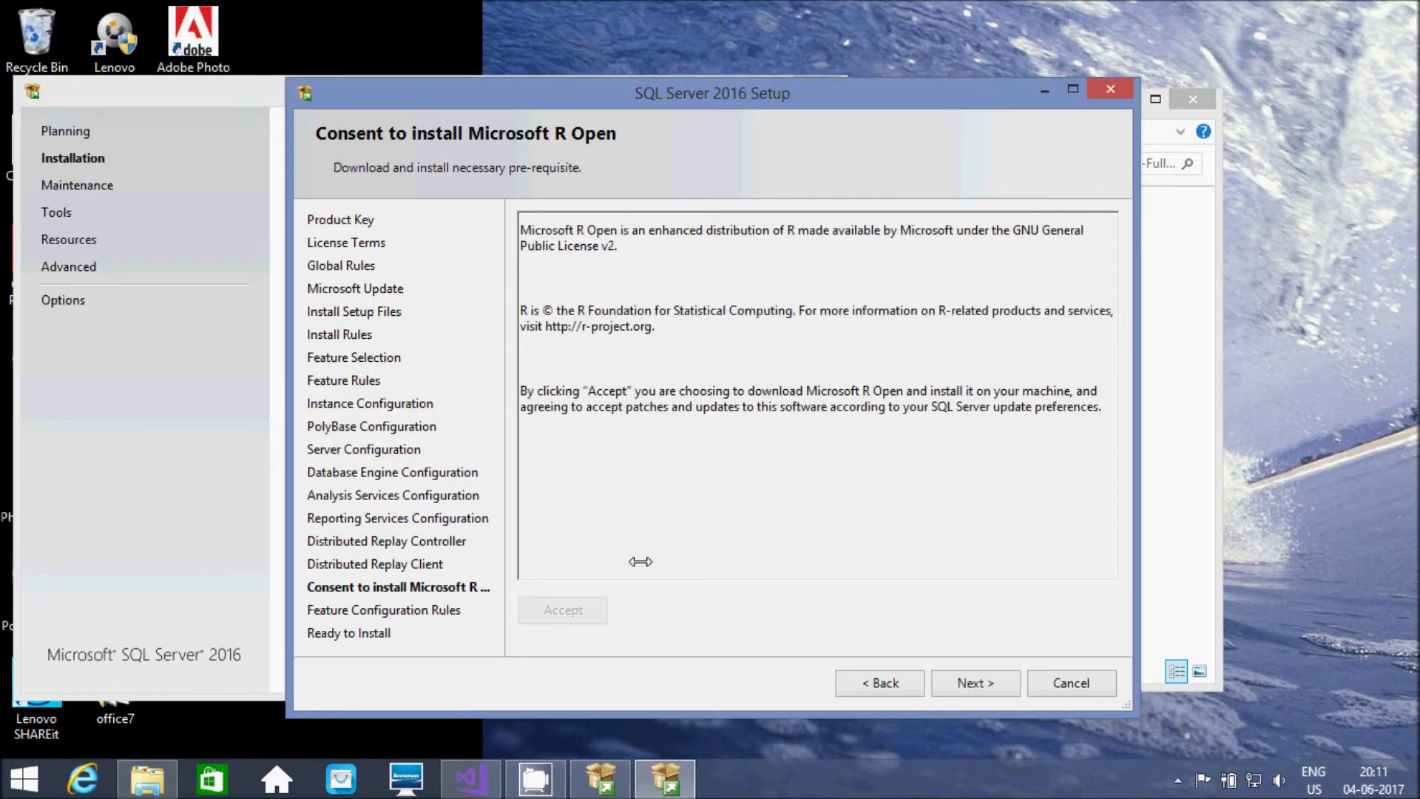
left_click(970, 679)
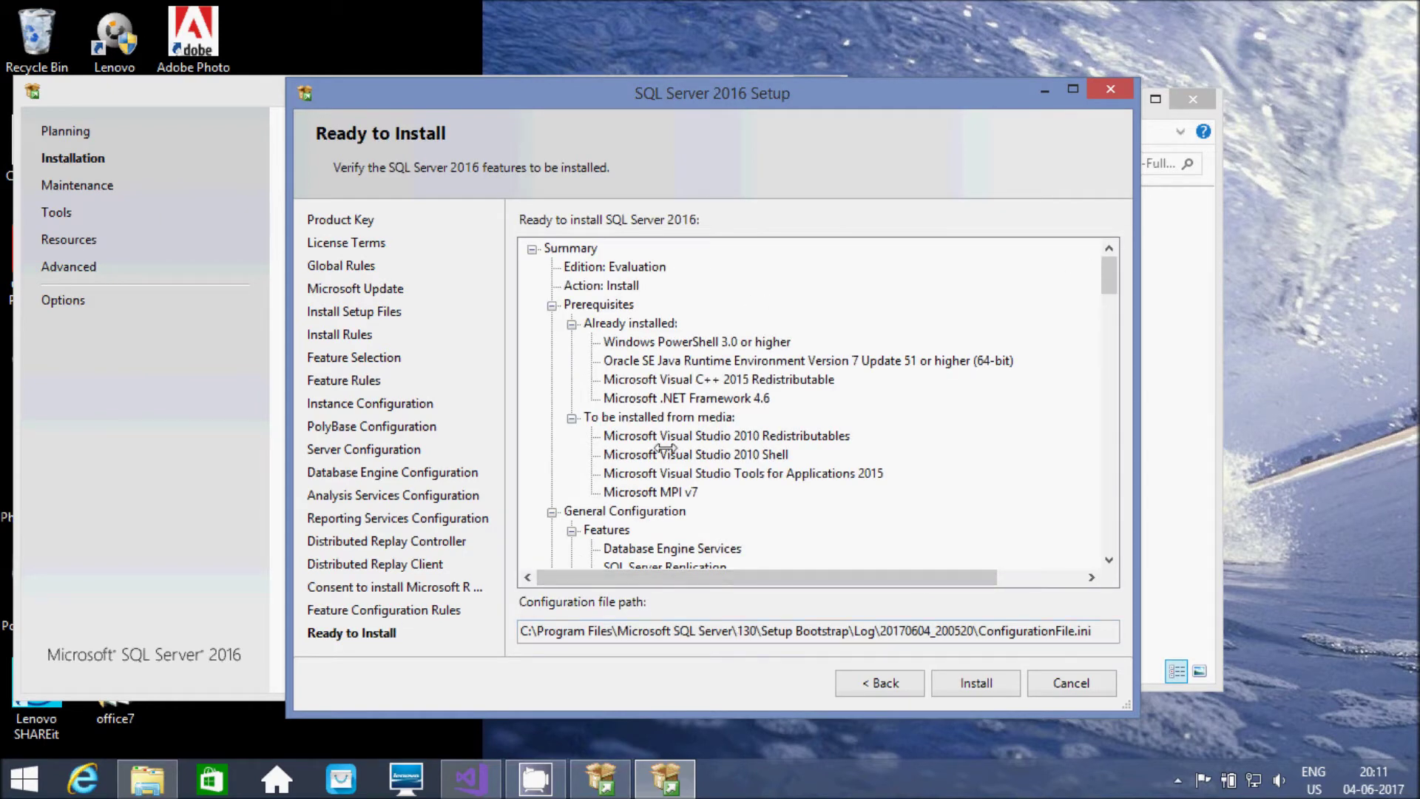
- Check the features in the Ready to Install summary, including Integration Services, start the installation and acknowledge the restart notice
left_click_drag(1117, 267, 1107, 294)
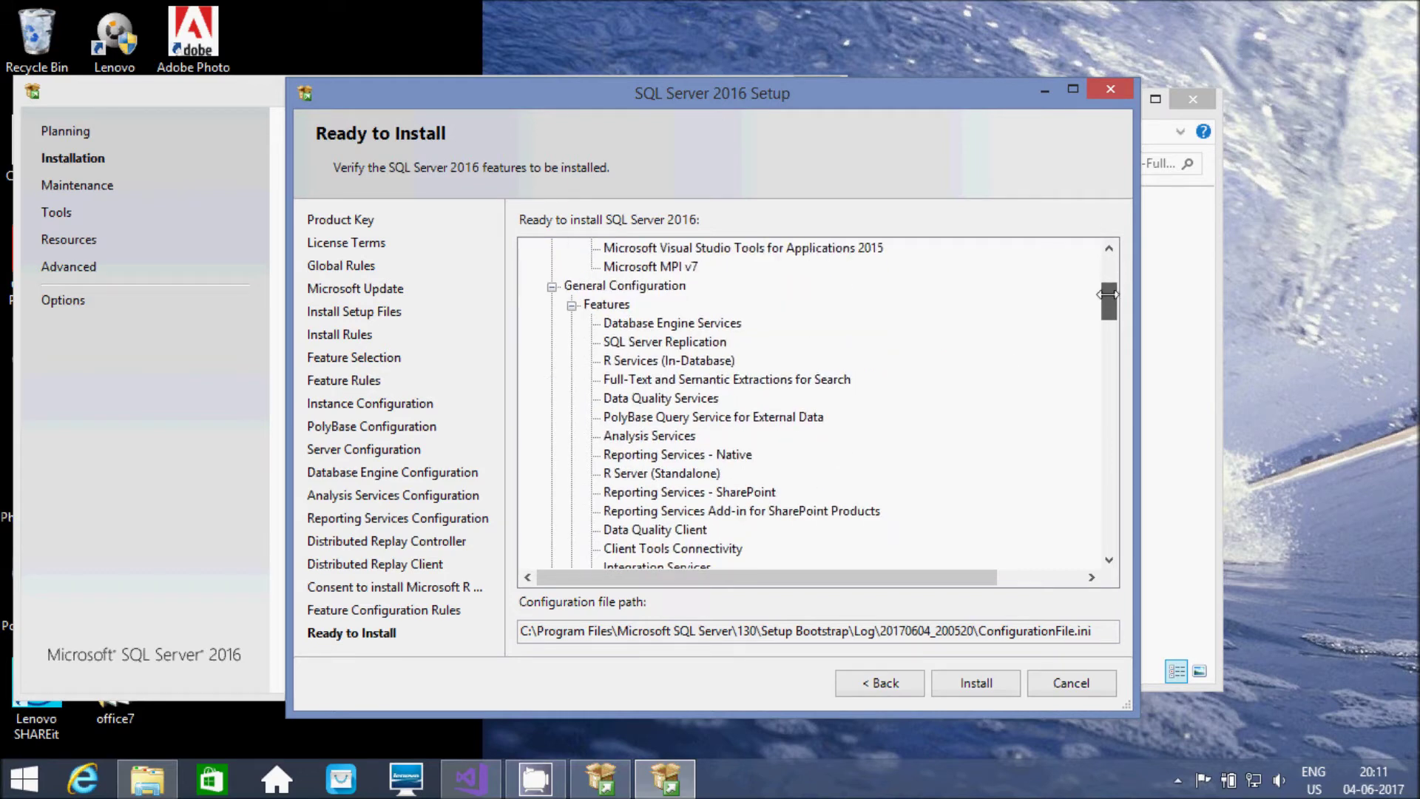
left_click(666, 435)
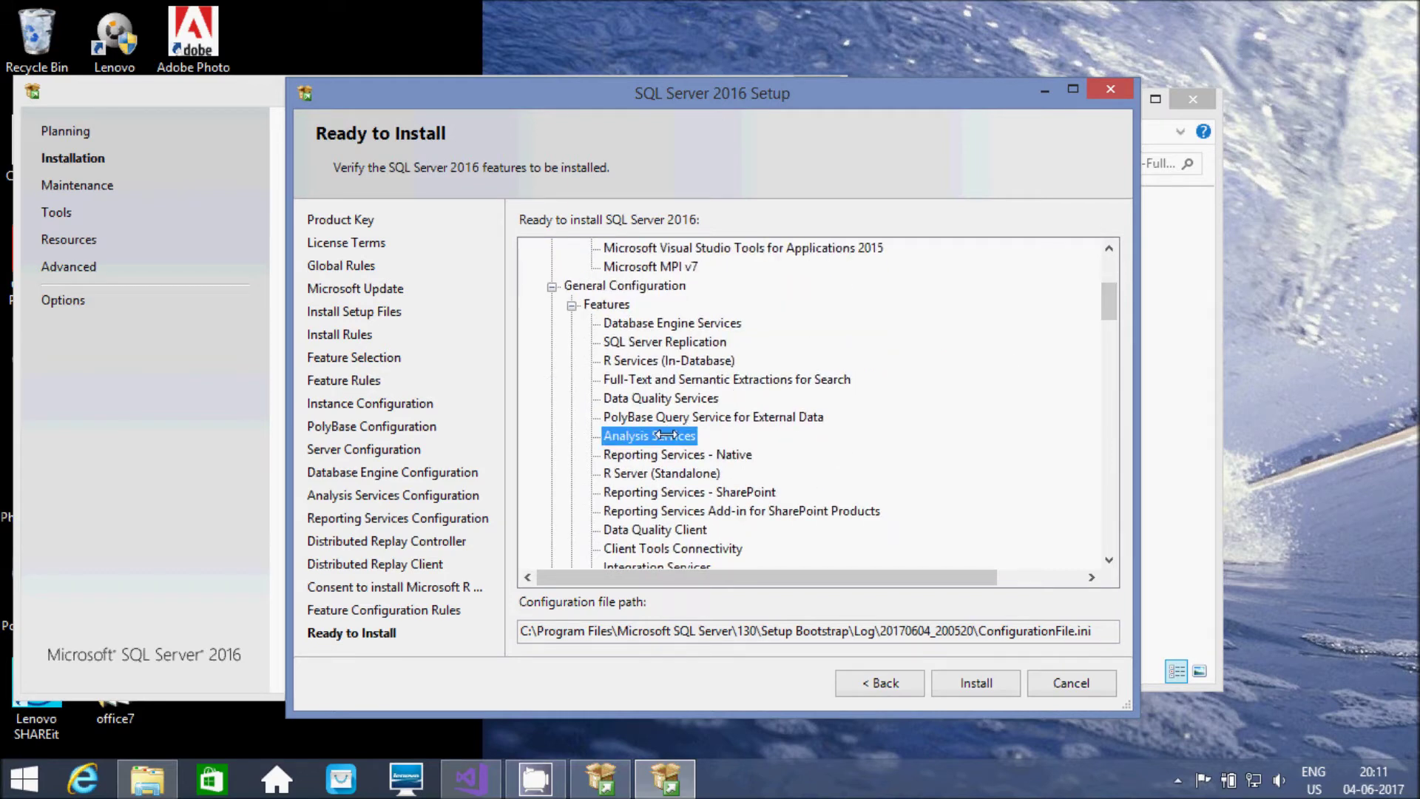
left_click(718, 324)
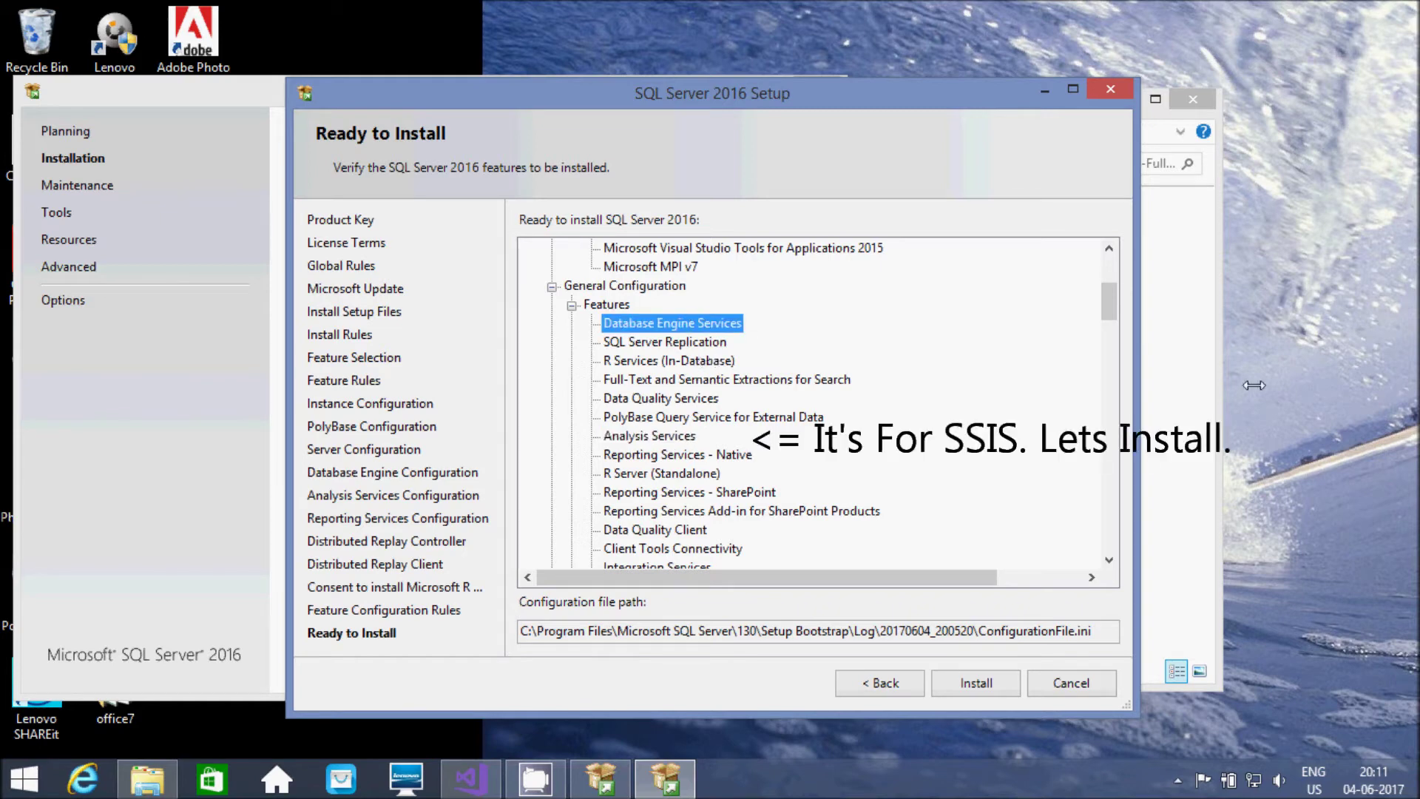
left_click_drag(1104, 290, 1104, 306)
left_click(694, 437)
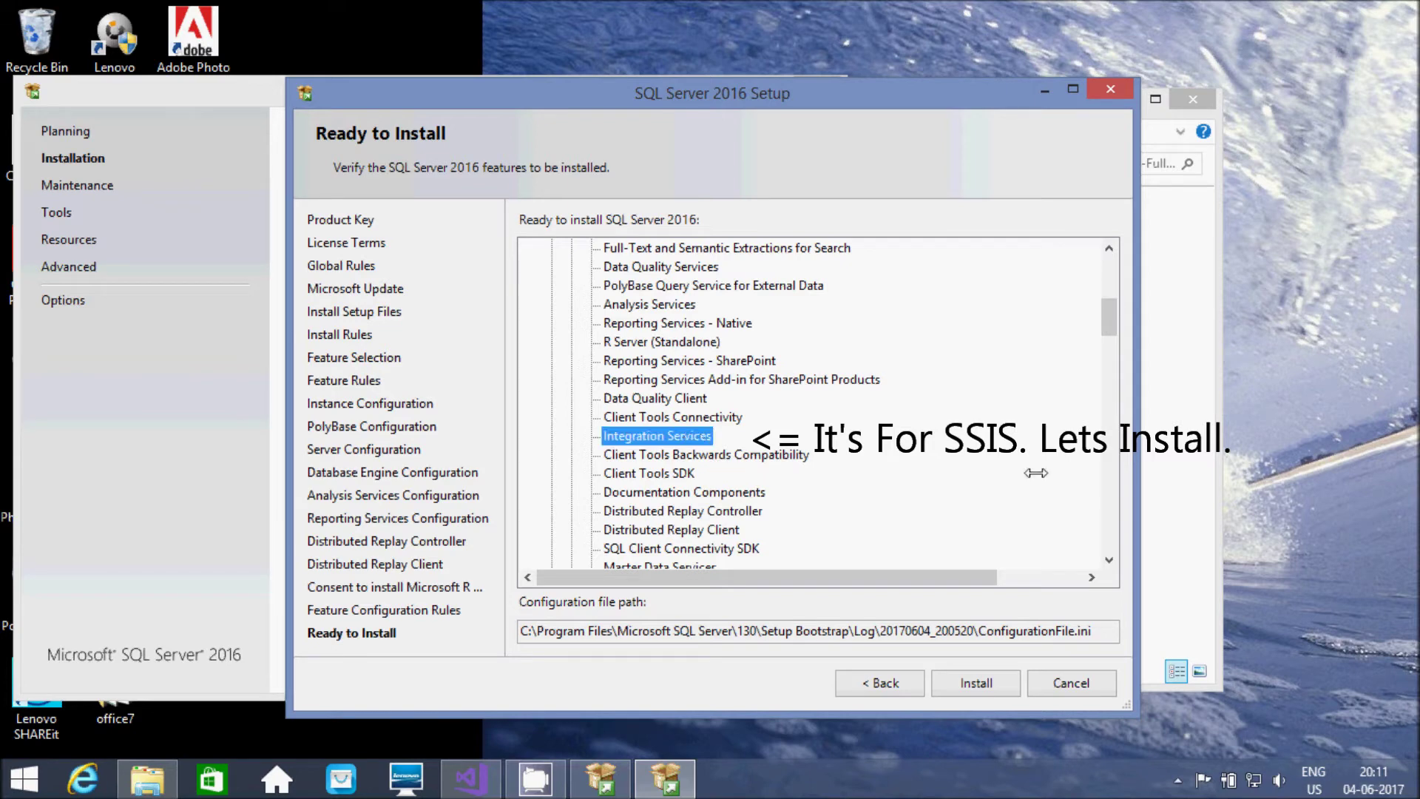
left_click_drag(1106, 317, 1107, 364)
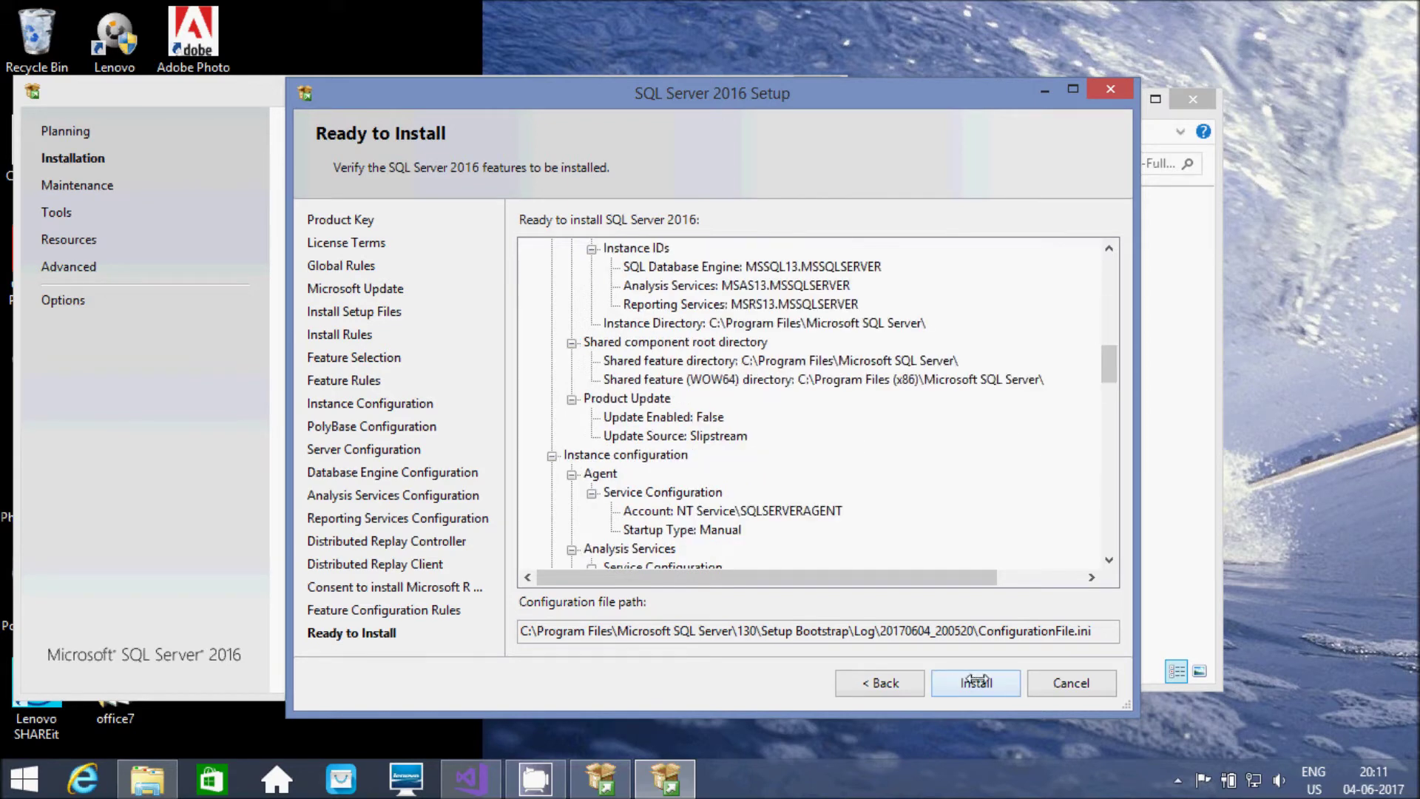
left_click(974, 682)
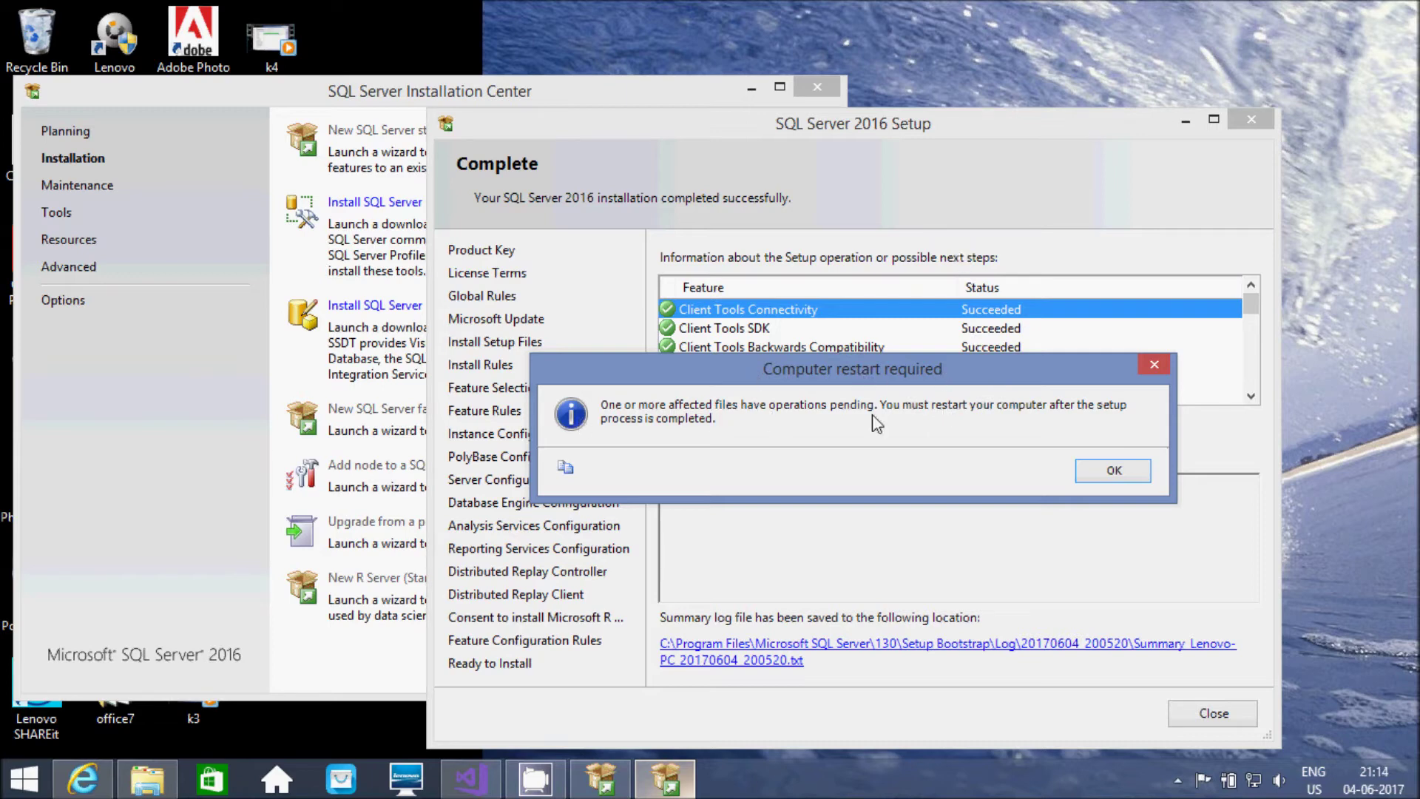
left_click(1109, 469)
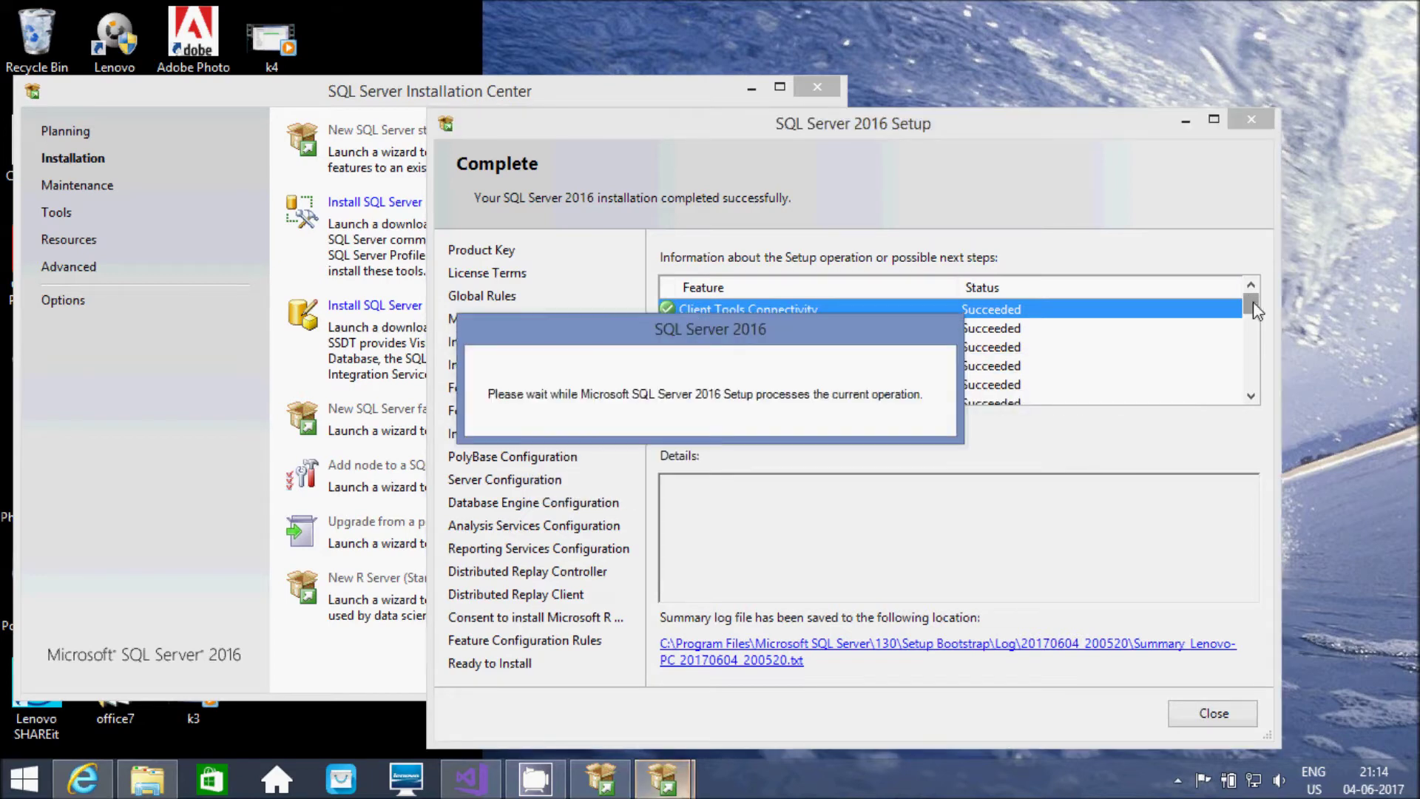
- Examine the installation status of each feature on the Complete page, including Database Engine Services, Master Data Services and Integration Services
scroll(1258, 326, "down", 1)
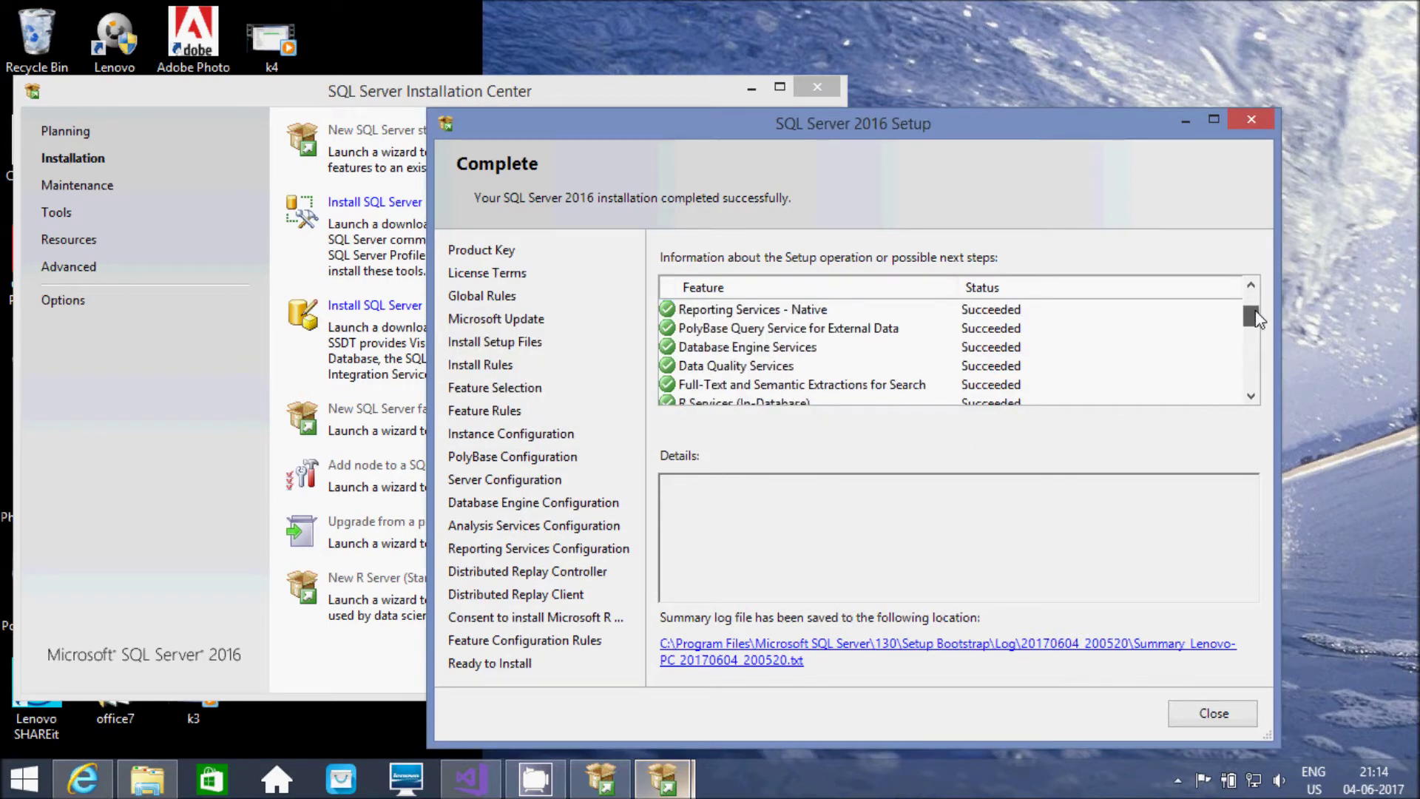
scroll(1256, 318, "up", 1)
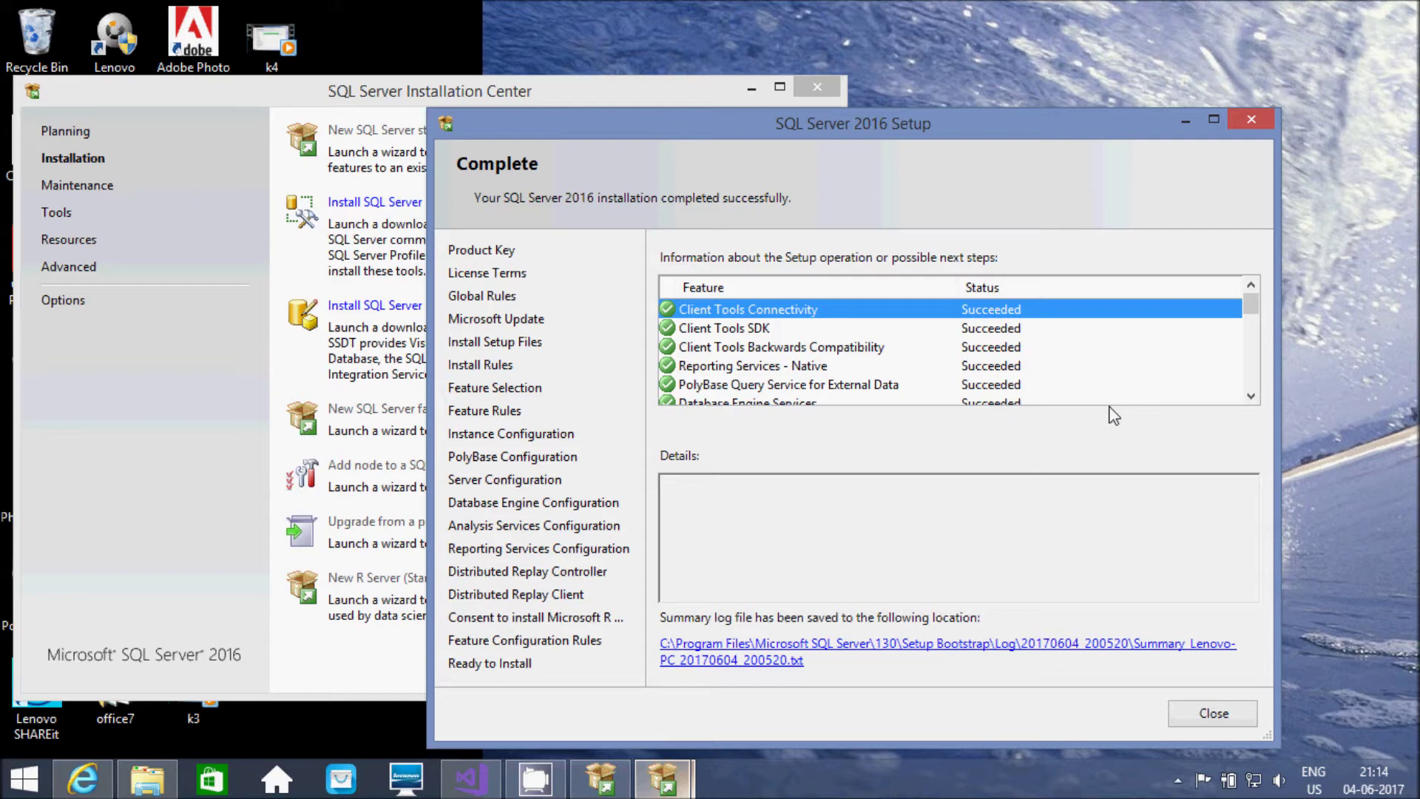
scroll(1254, 408, "down", 1)
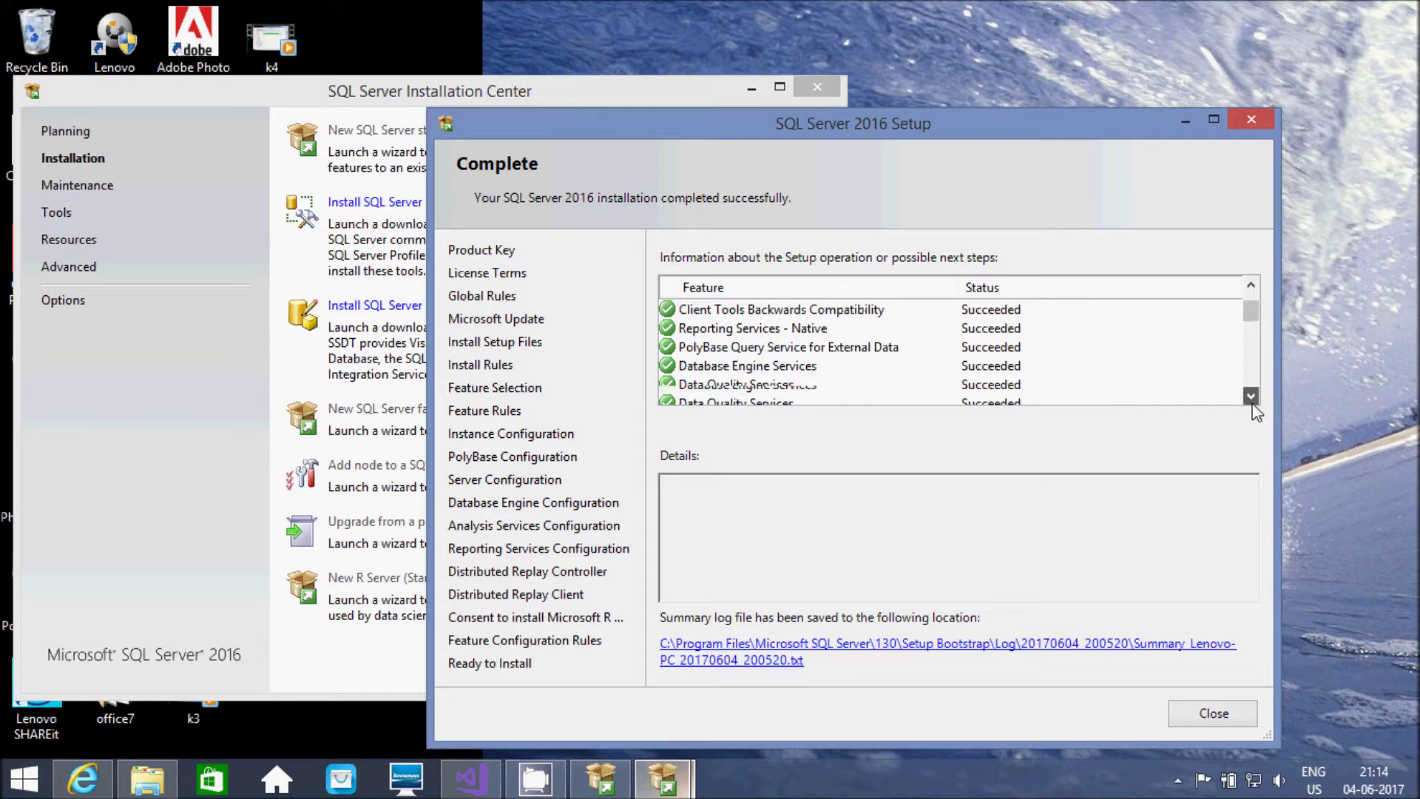
left_click(760, 368)
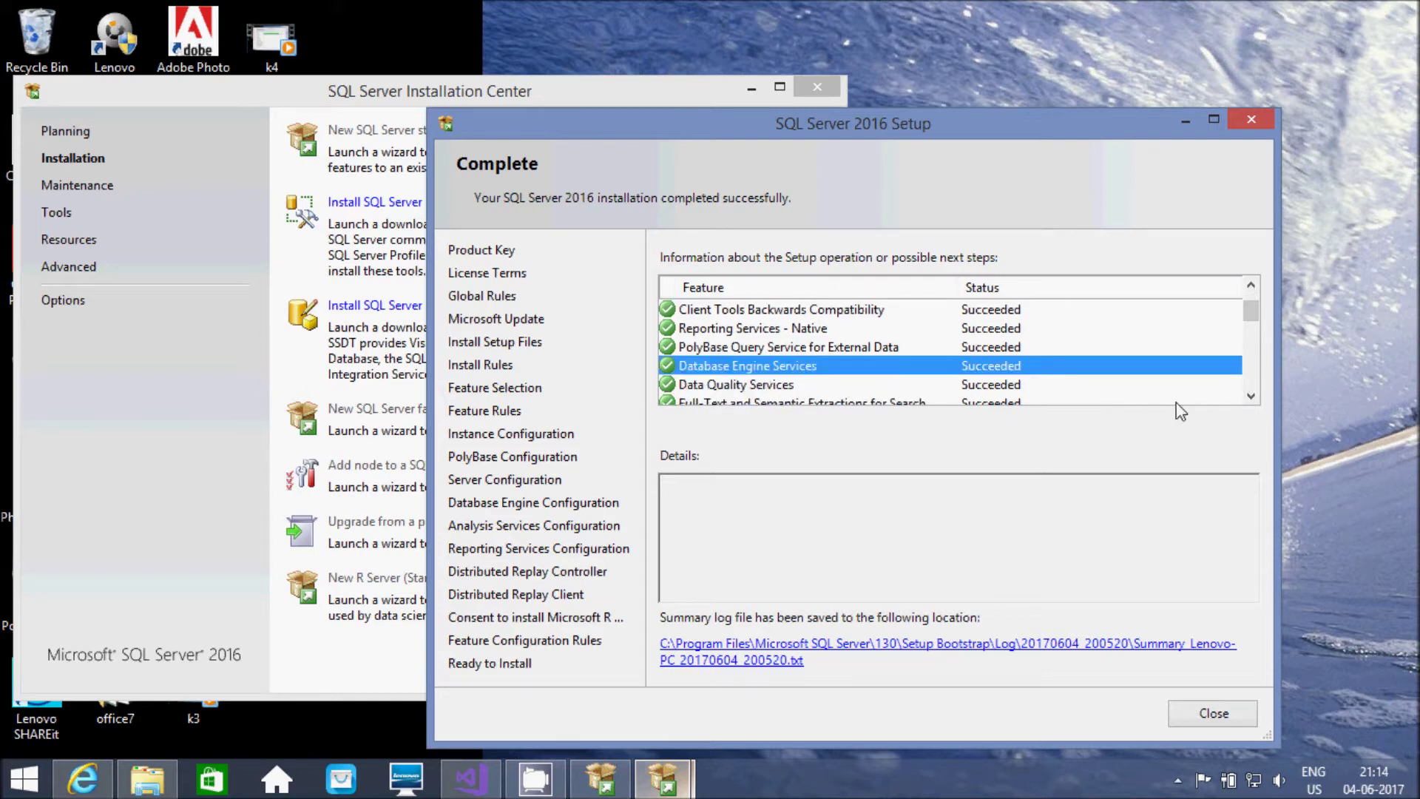
left_click(1251, 397)
left_click(1251, 397)
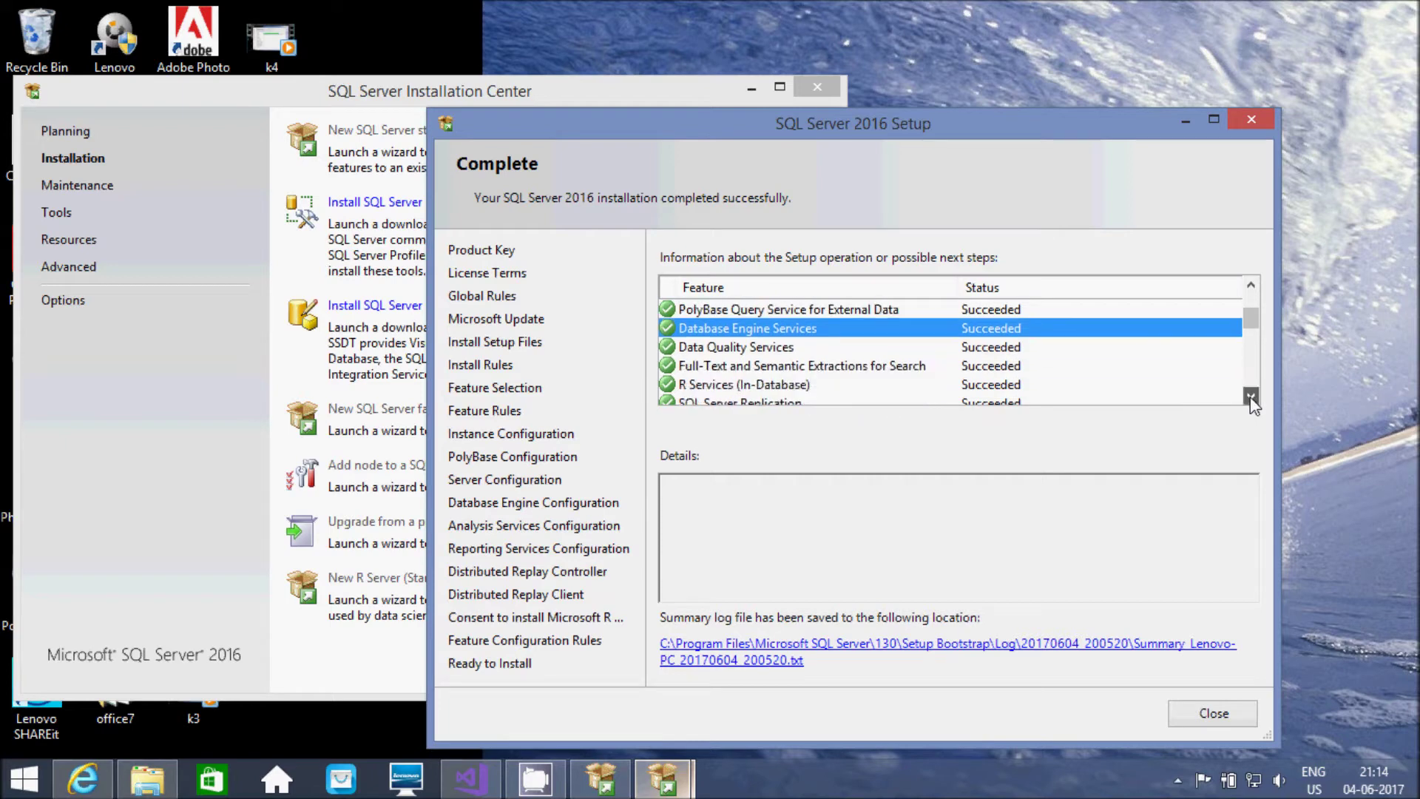
left_click(1251, 398)
left_click(1251, 397)
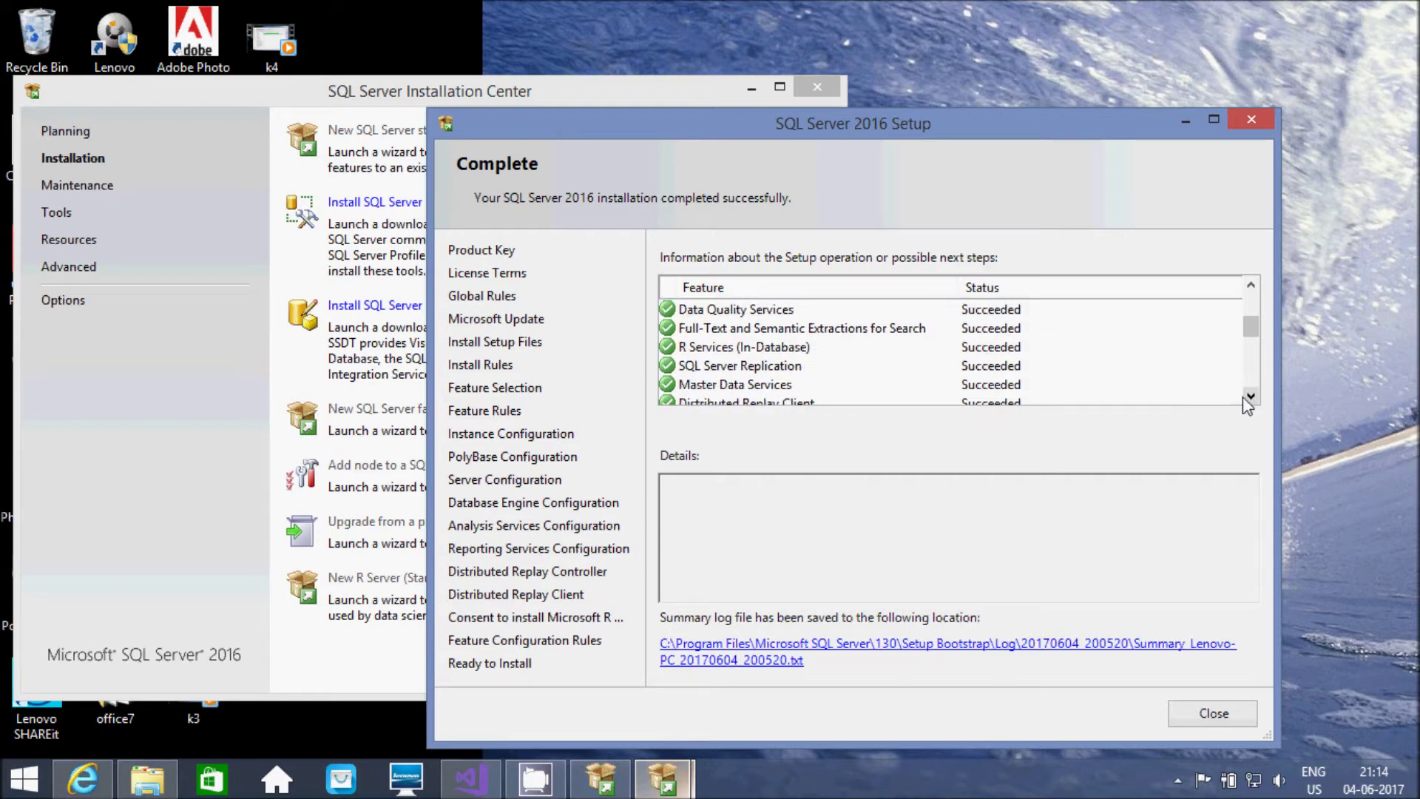
left_click(758, 385)
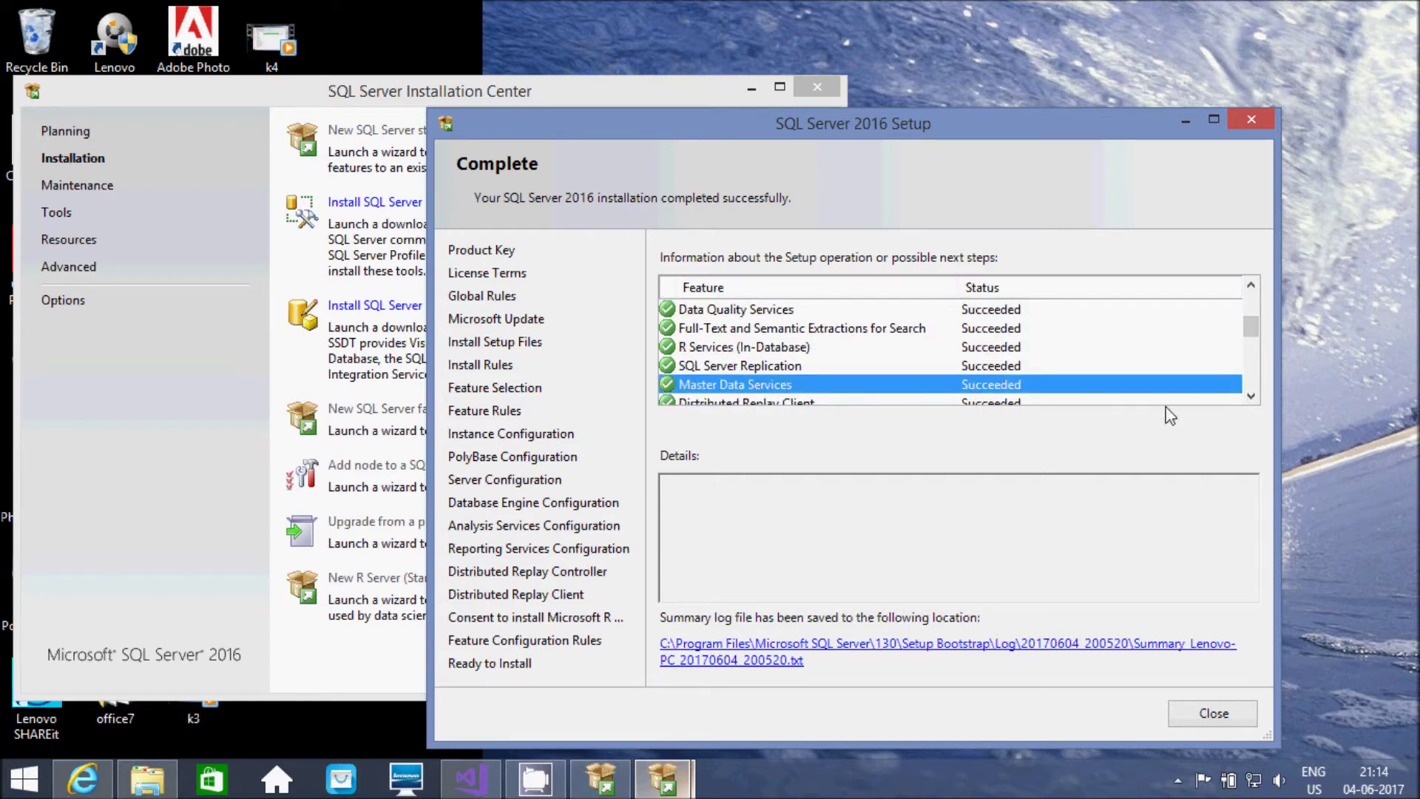
left_click(1251, 397)
left_click(1250, 397)
left_click(1251, 397)
left_click(1251, 397)
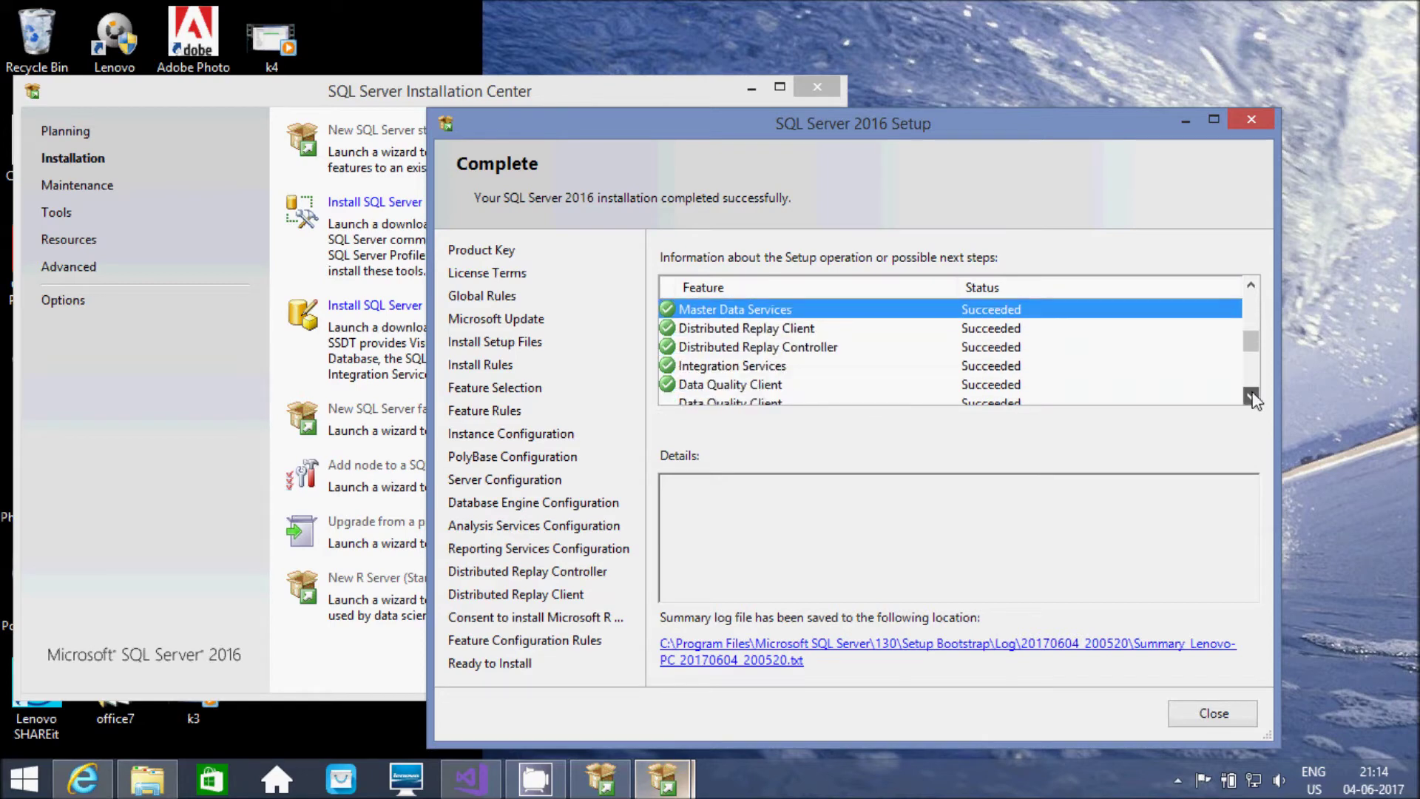
left_click(770, 369)
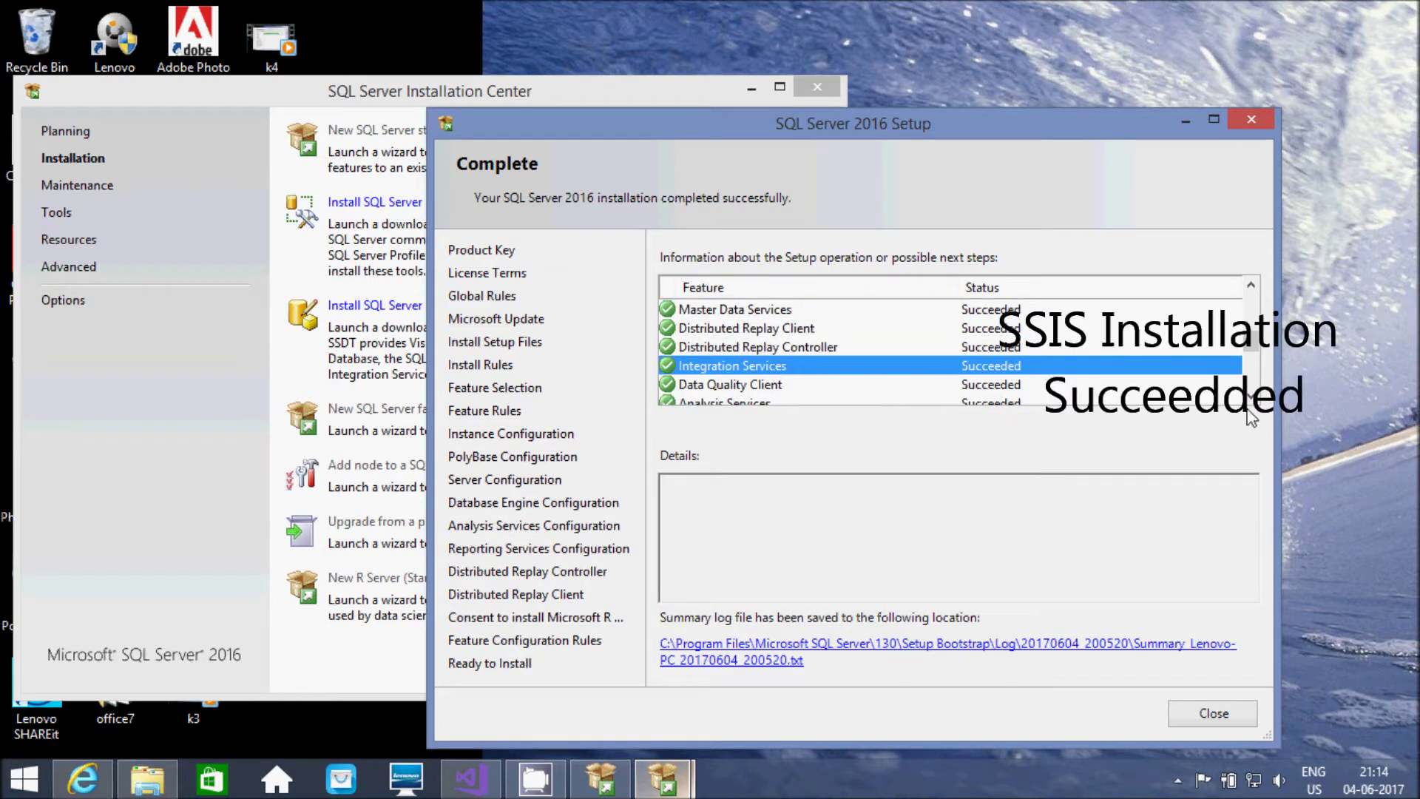
left_click(1250, 398)
left_click(1251, 398)
left_click(1250, 398)
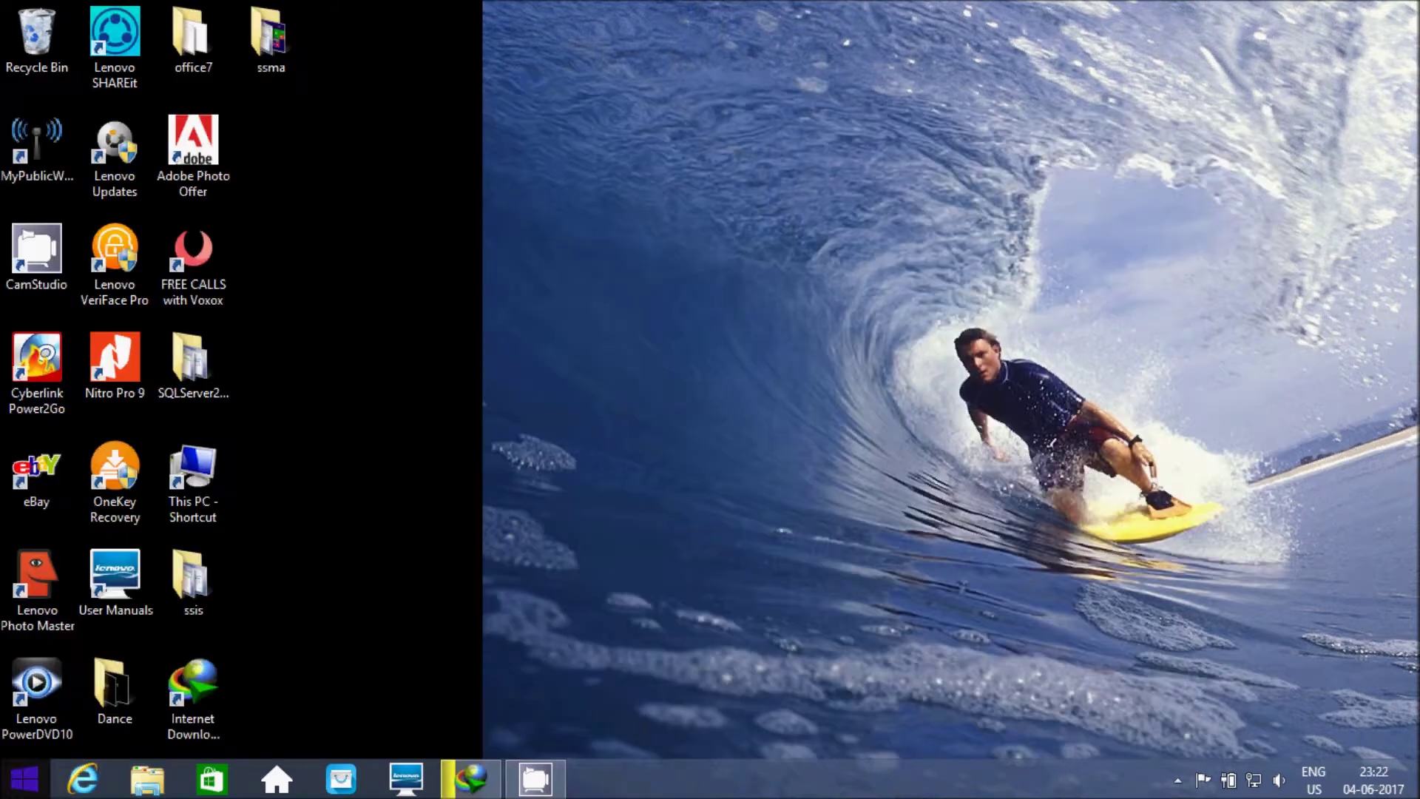
- Find and open SQL Server 2016 Configuration Manager, and check the state of SQL Server Integration Services 13.0 among the SQL Server services
left_click(25, 778)
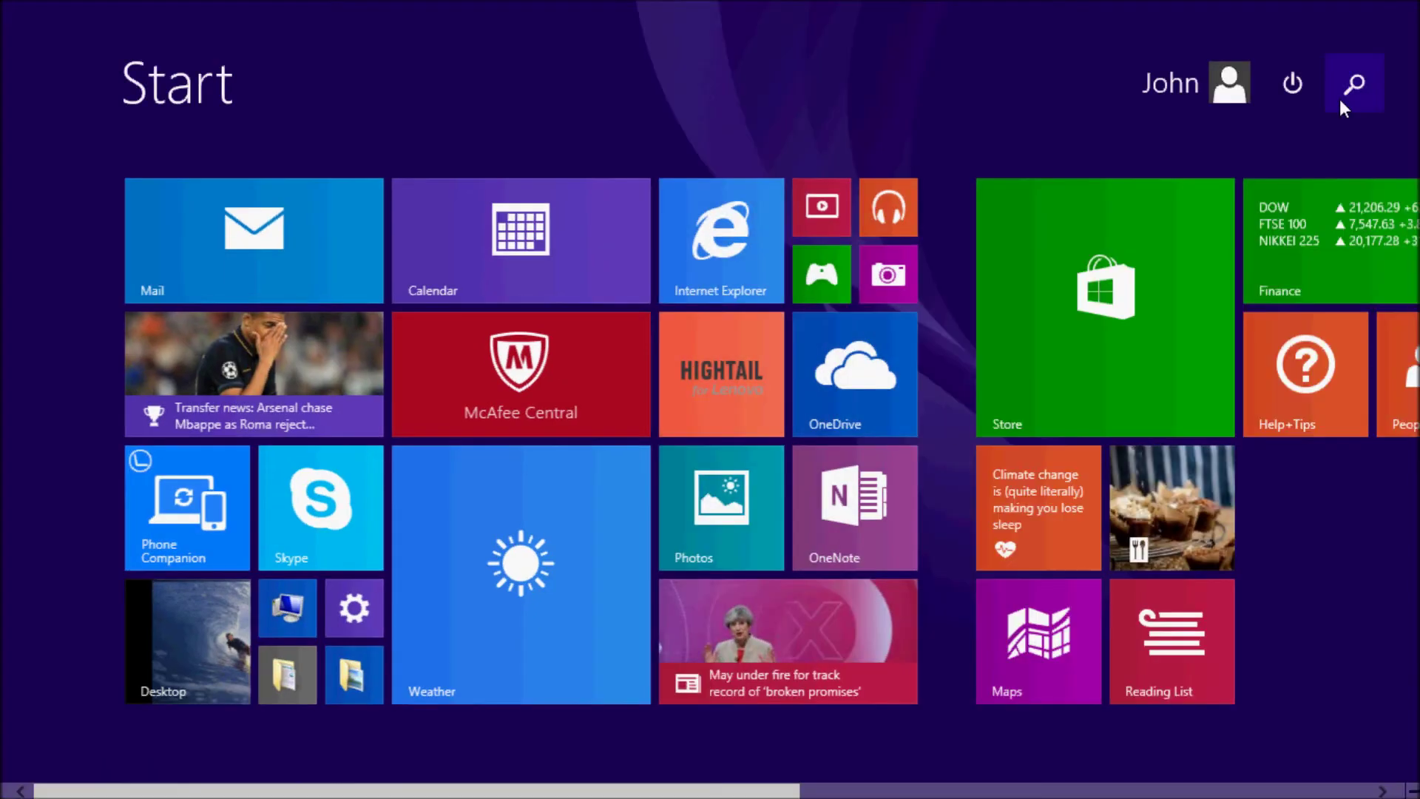
left_click(1352, 80)
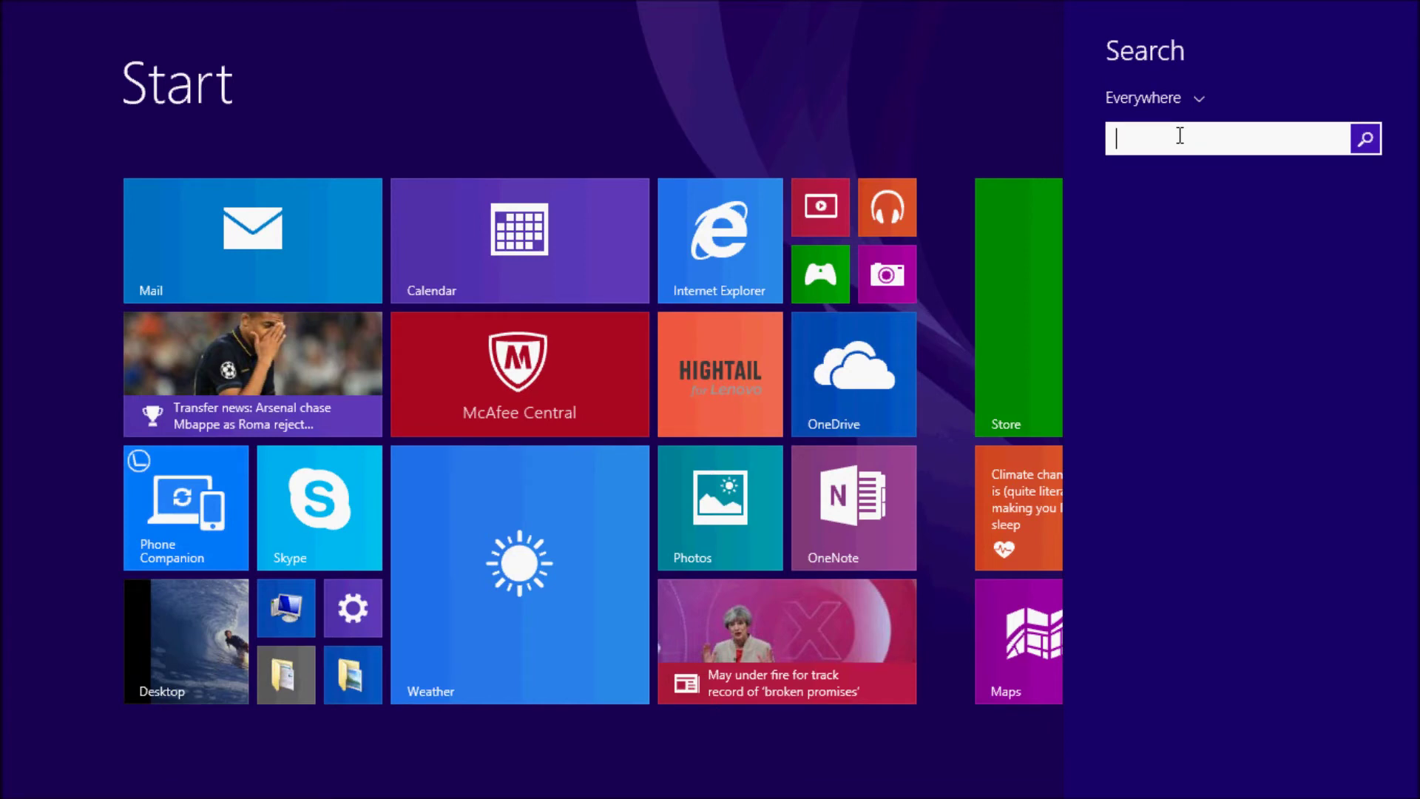
type("sq")
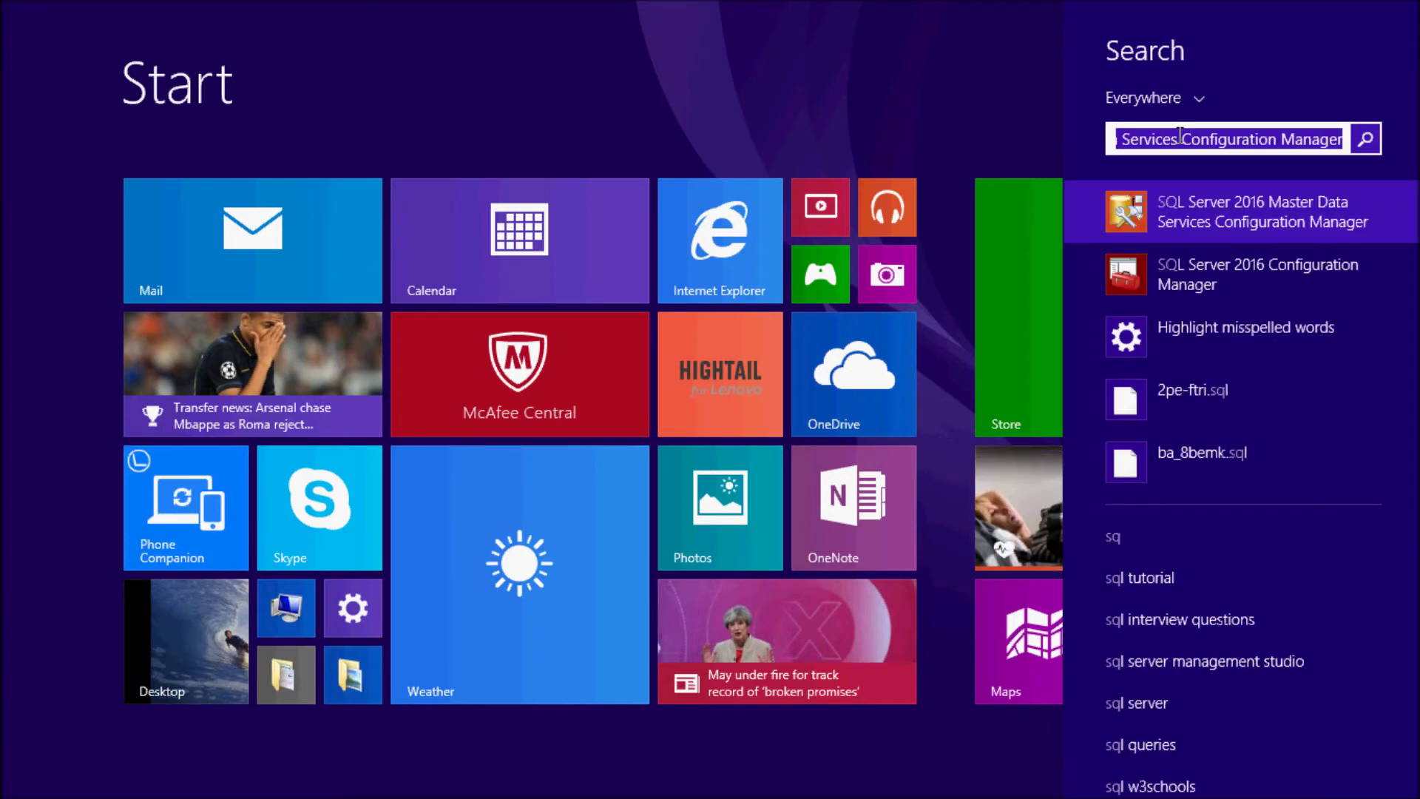
left_click(1182, 282)
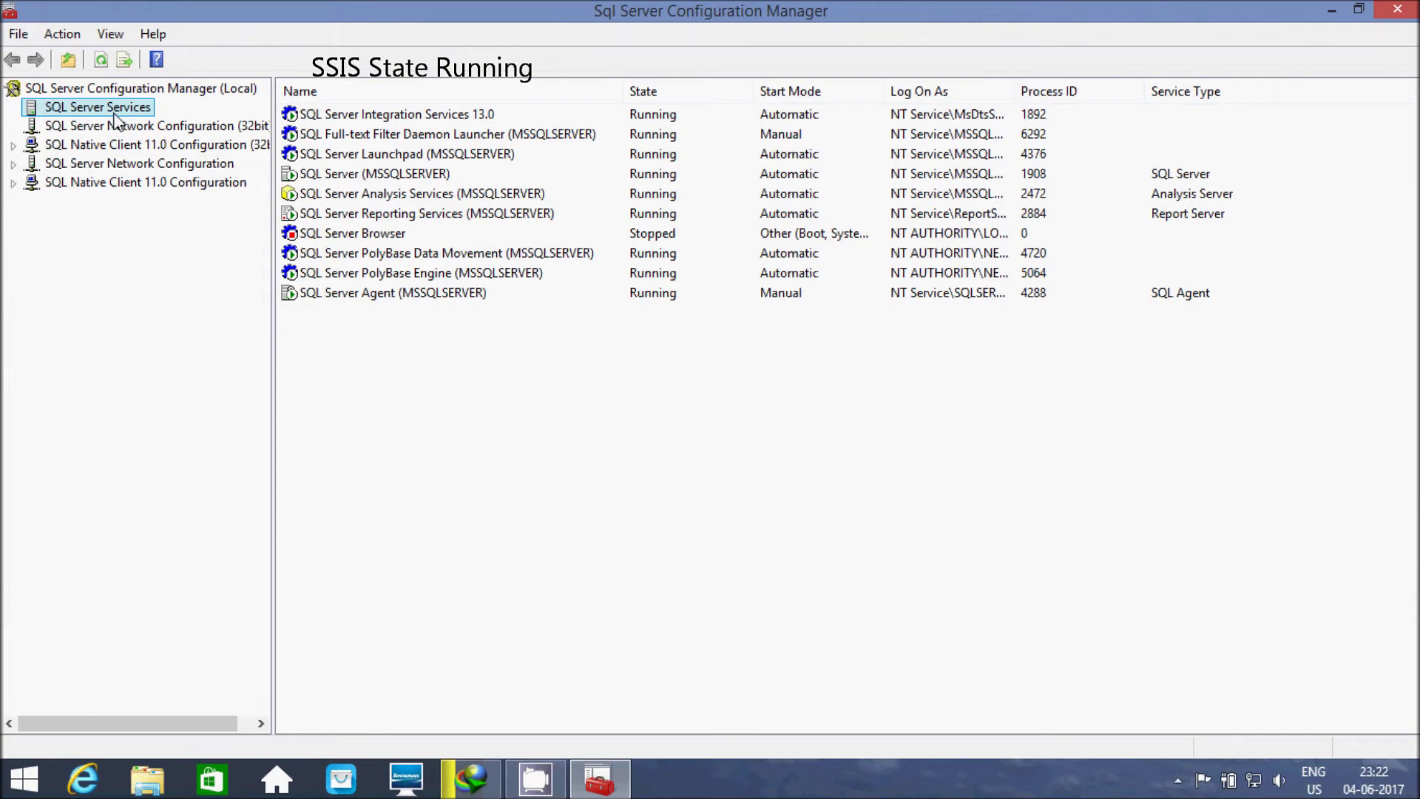
left_click(354, 114)
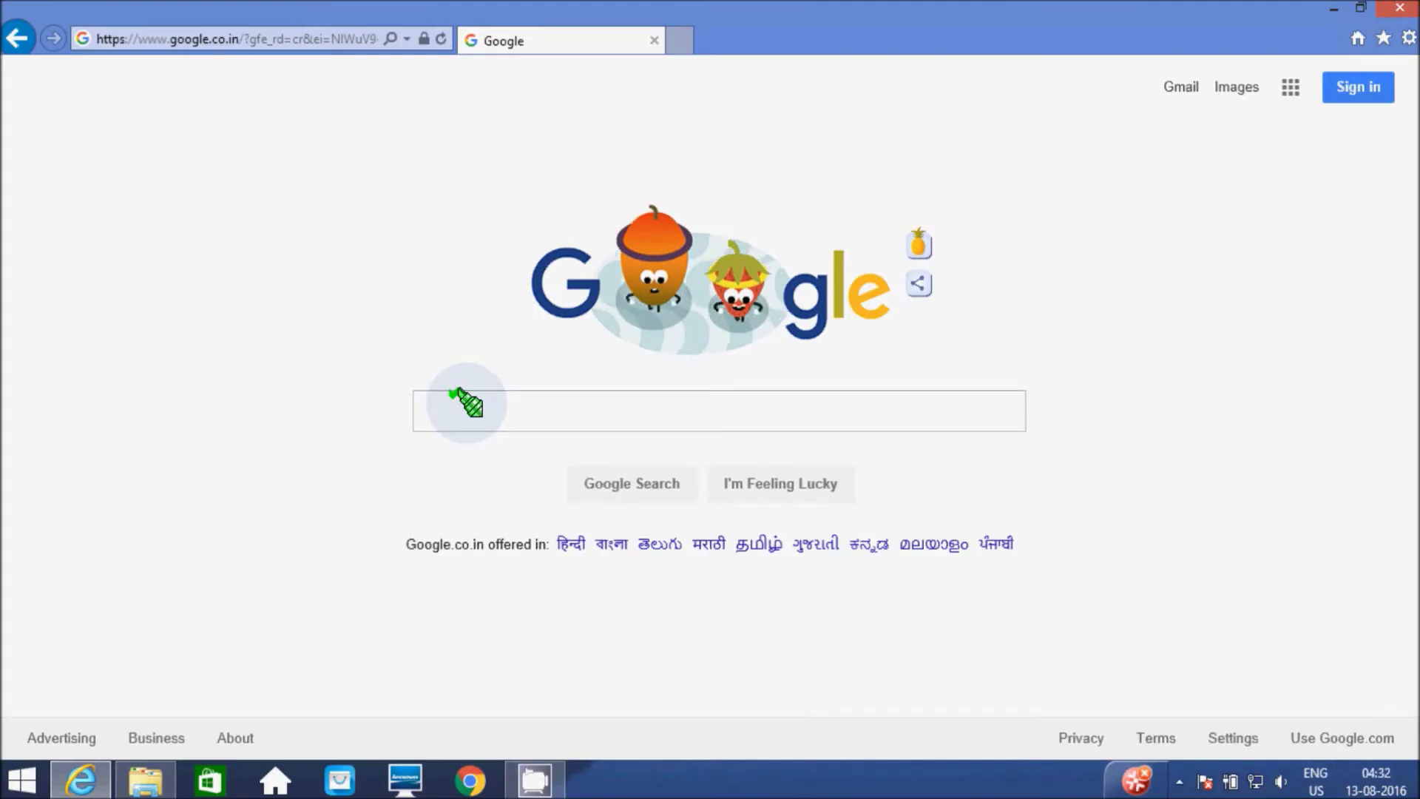
- In Internet Explorer, search Google for "sql server data tools" and open the MSDN page for downloading SSDT
left_click(462, 404)
type("sq")
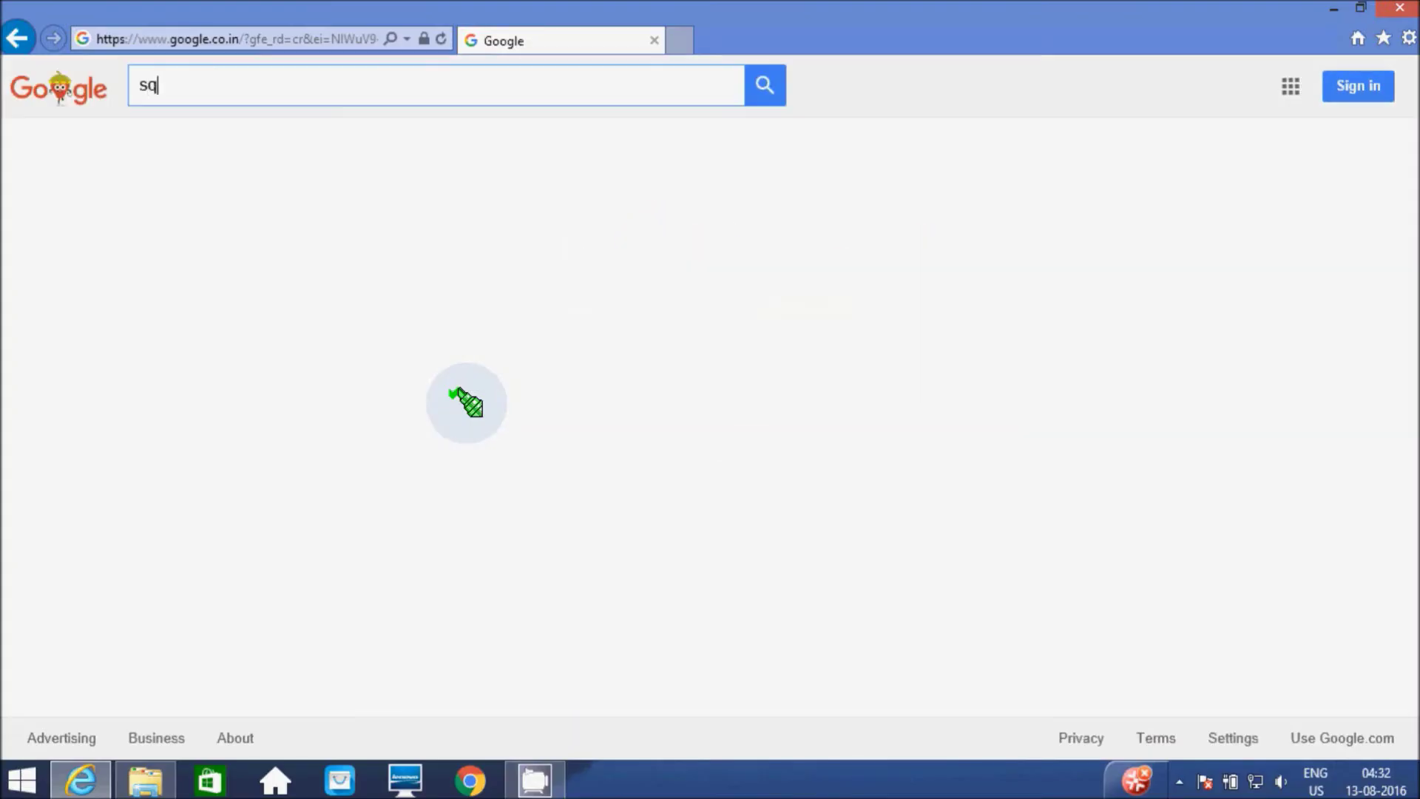
type("l se")
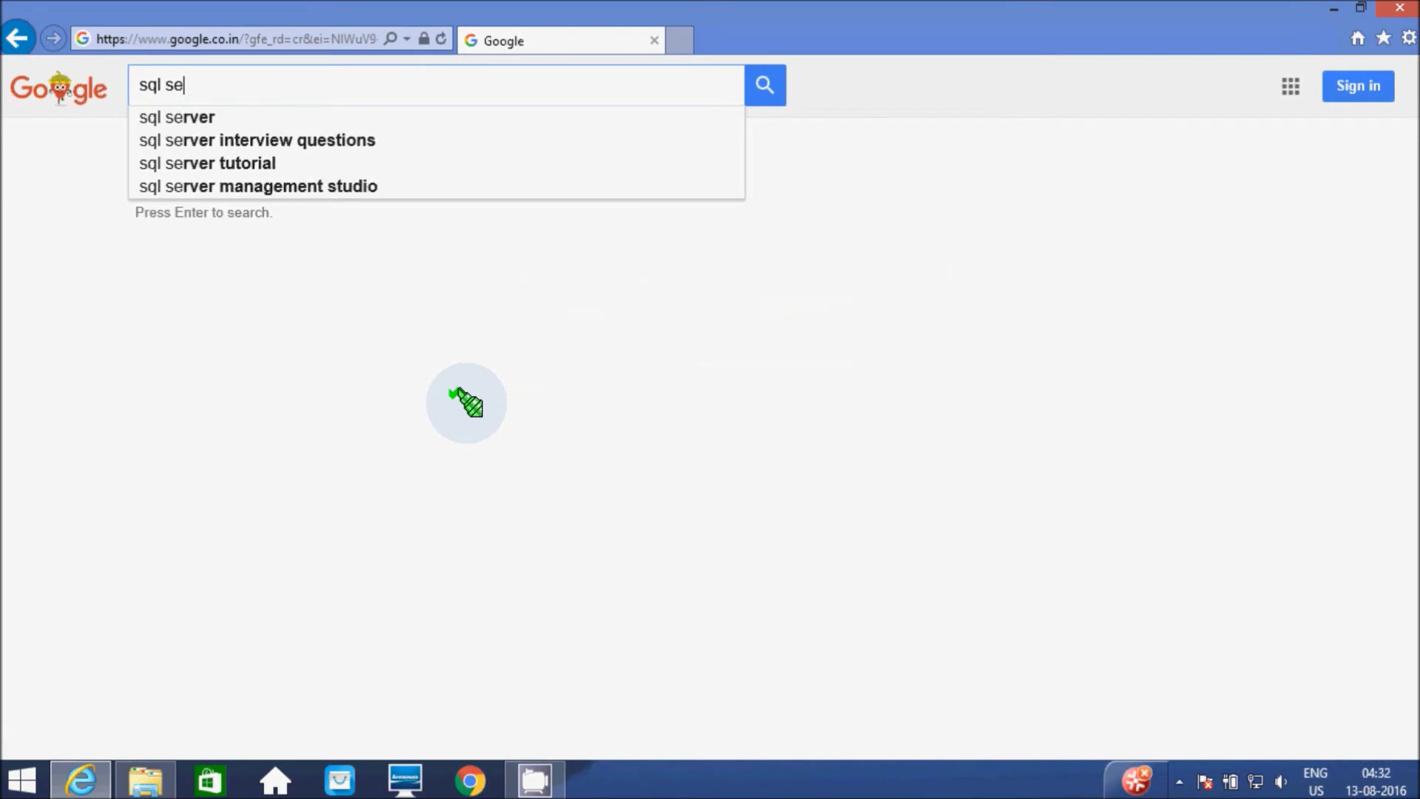
type("rver da")
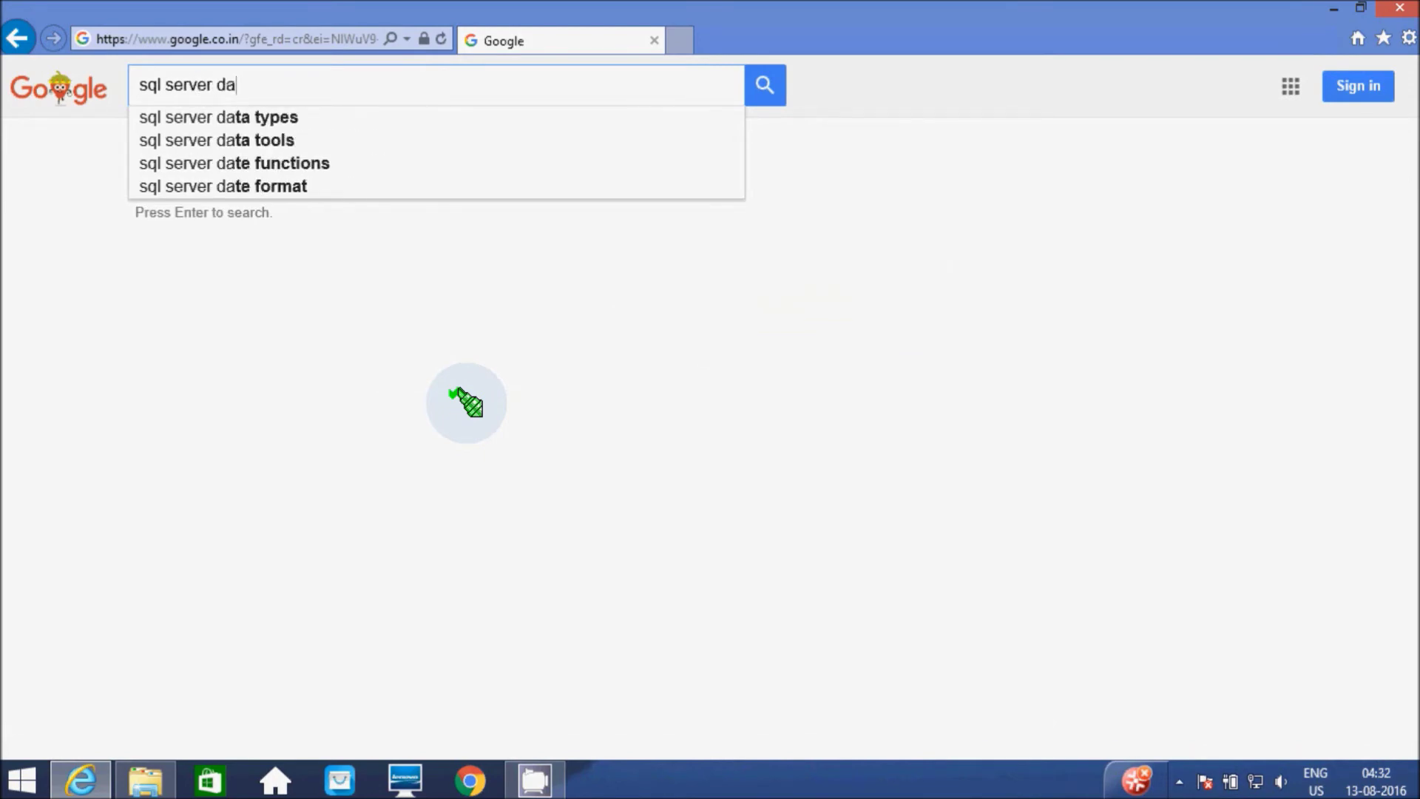
type("ta")
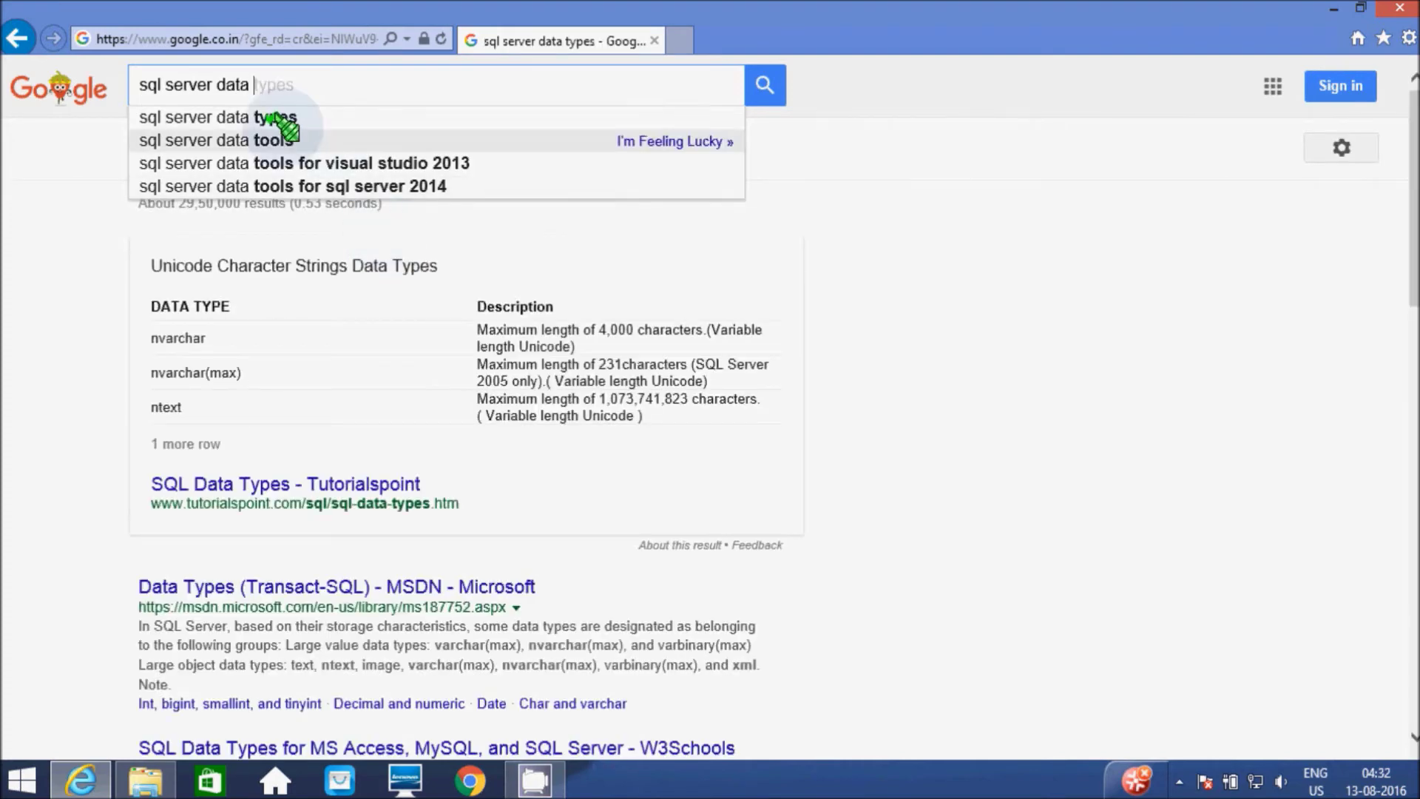
left_click(280, 139)
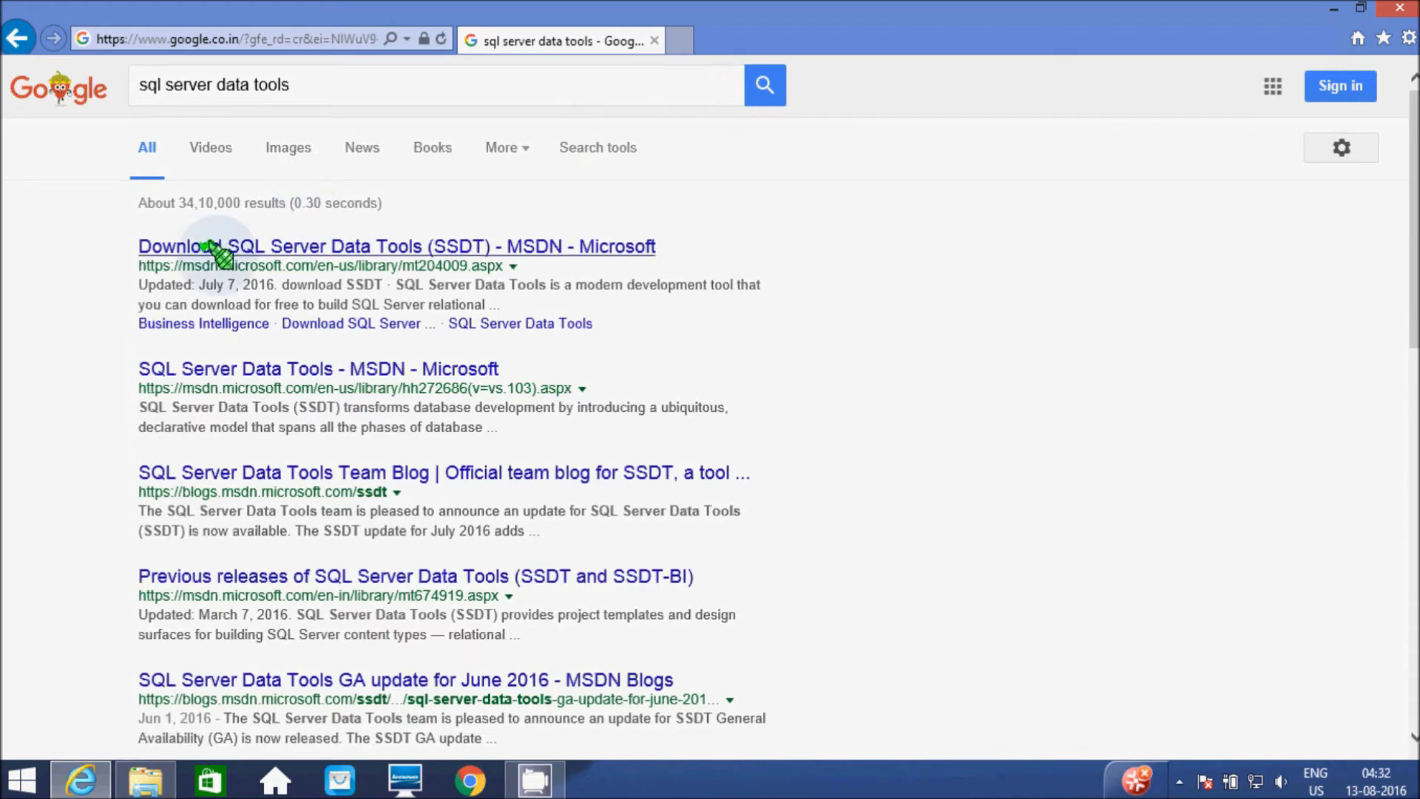
left_click(244, 249)
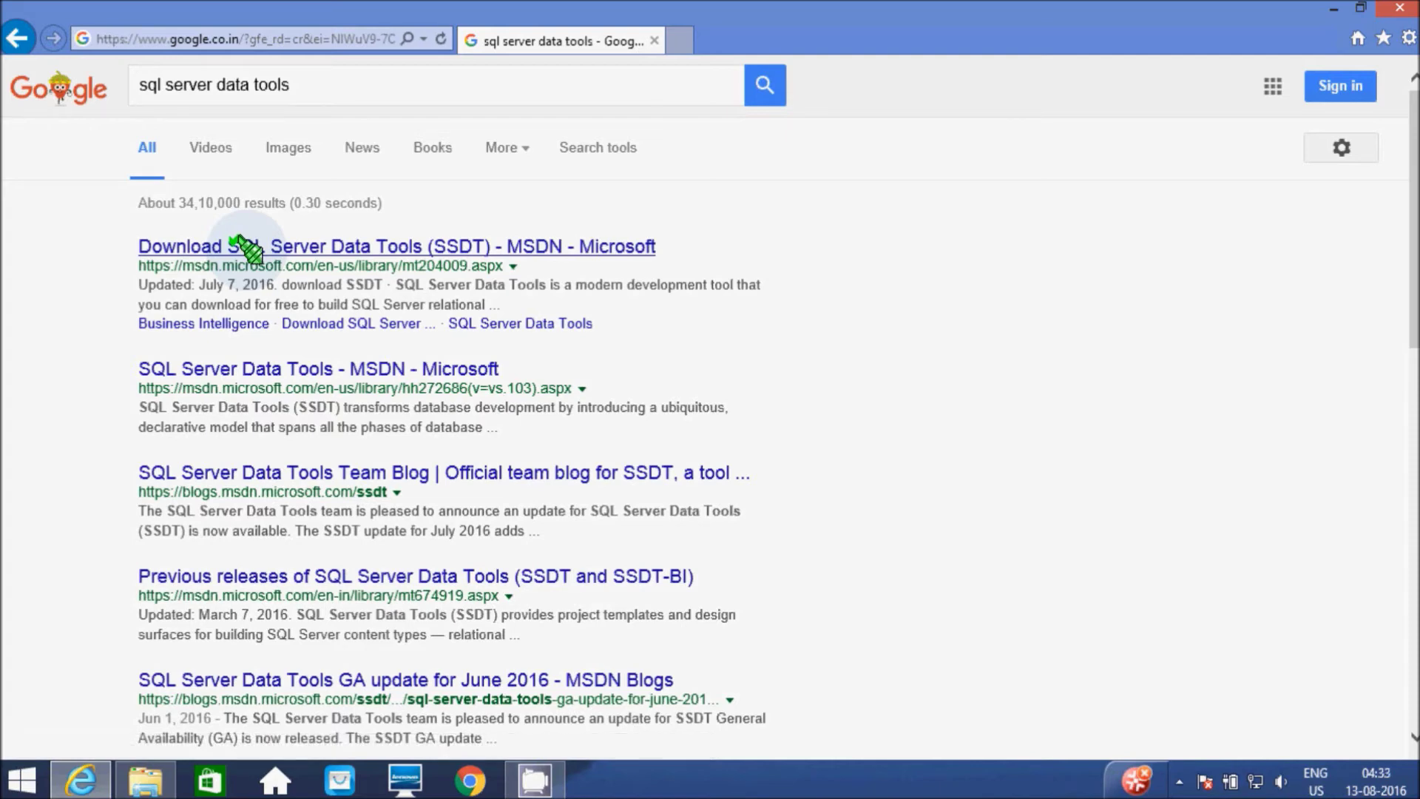
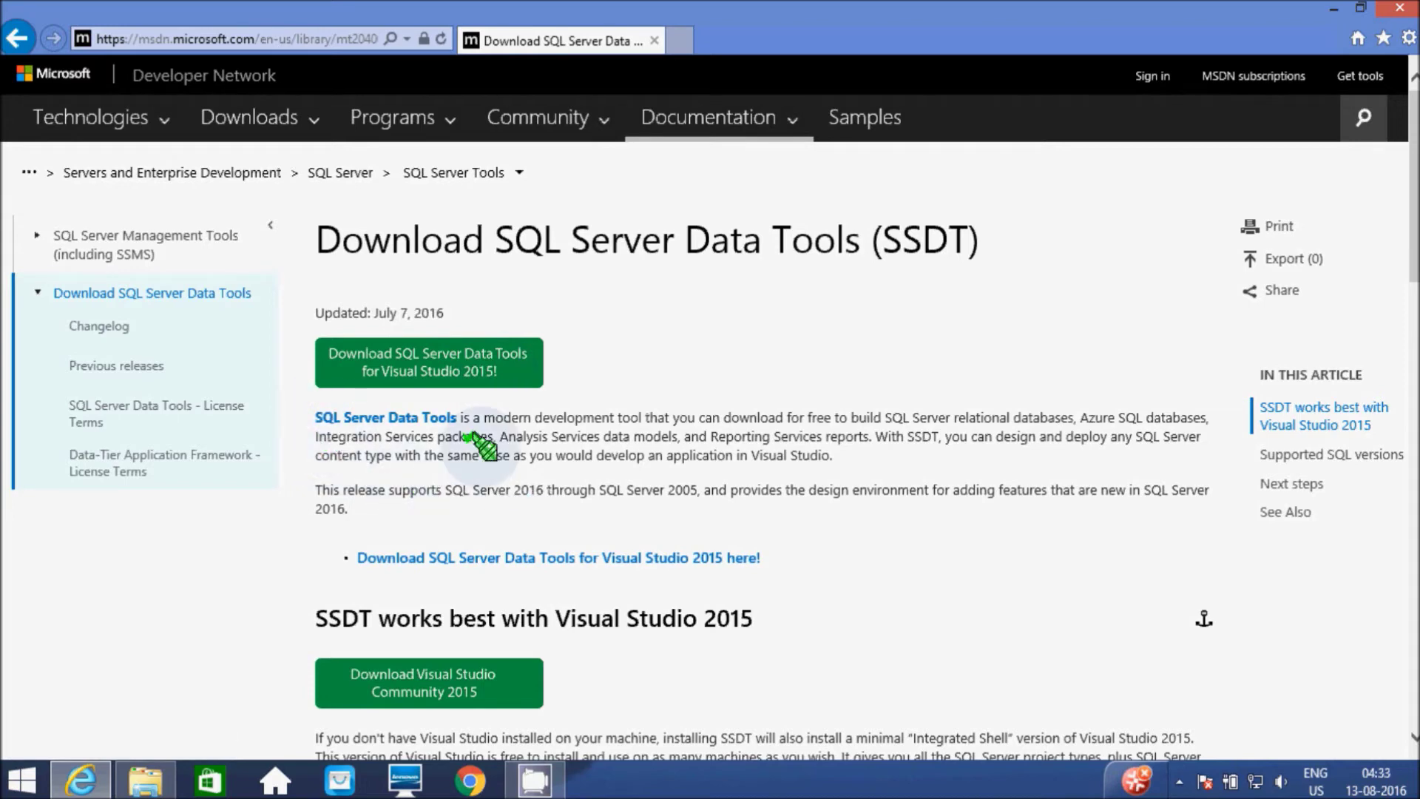
- Review the supported SQL versions and open the page for downloading SQL Server Data Tools for Visual Studio 2015
left_click_drag(1409, 185, 1409, 270)
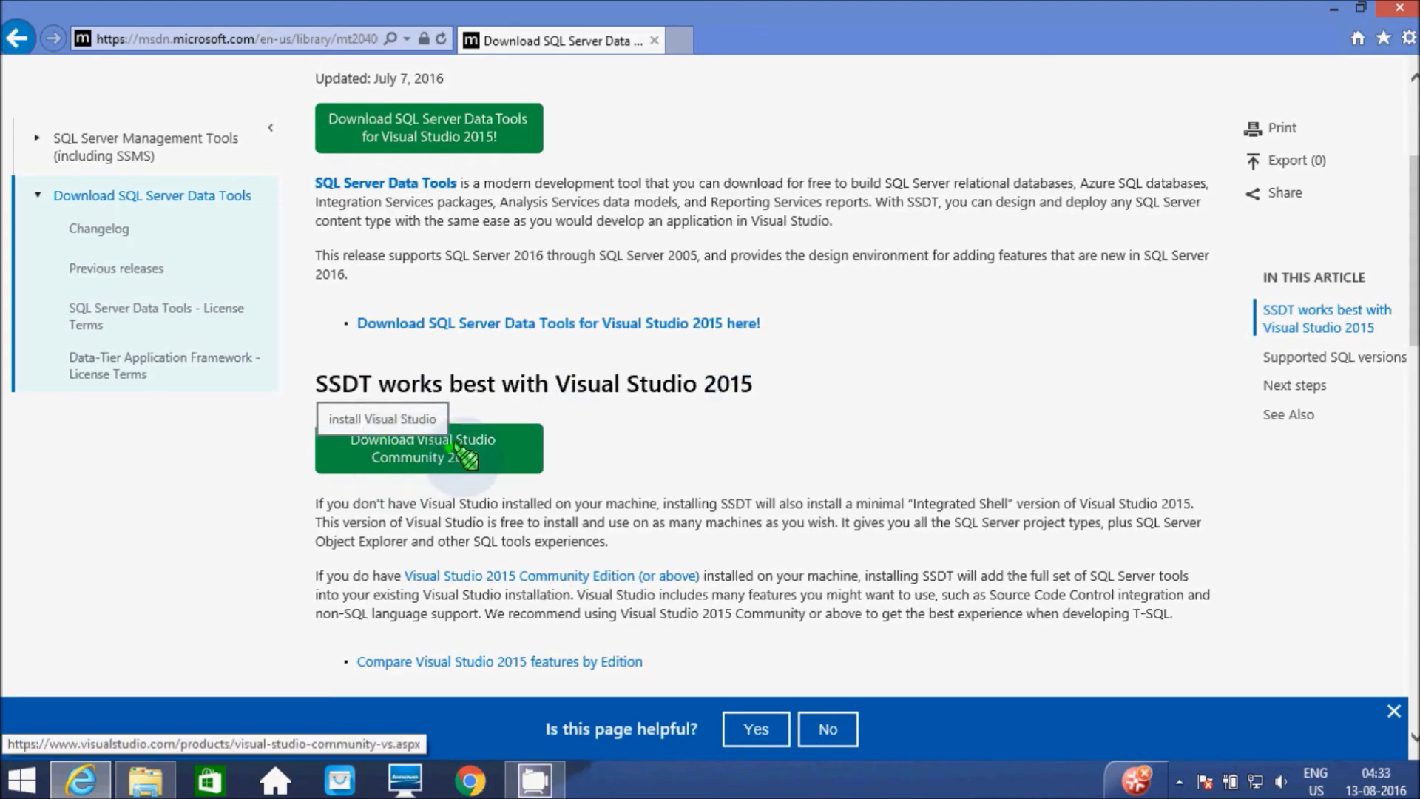
left_click_drag(1408, 220, 1409, 354)
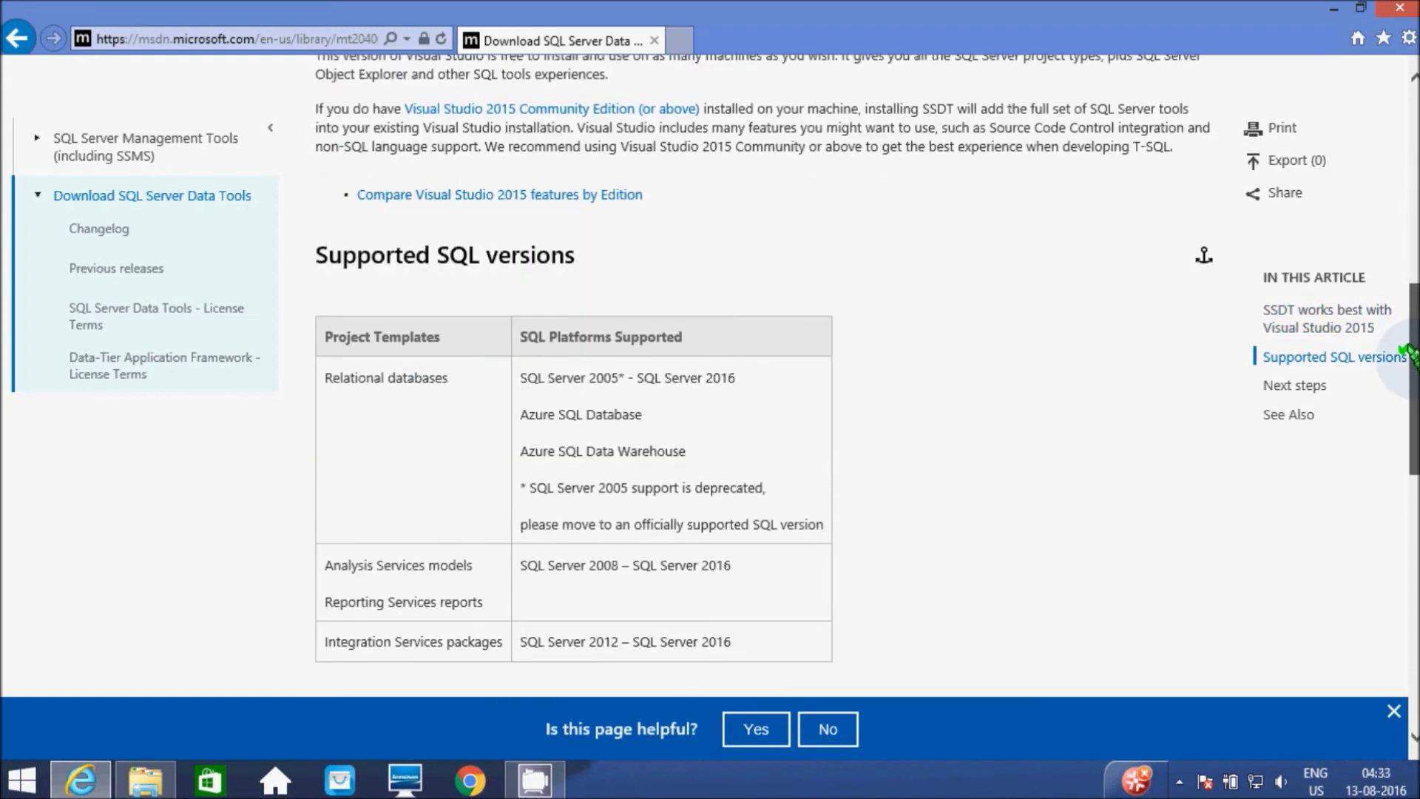
left_click(1408, 206)
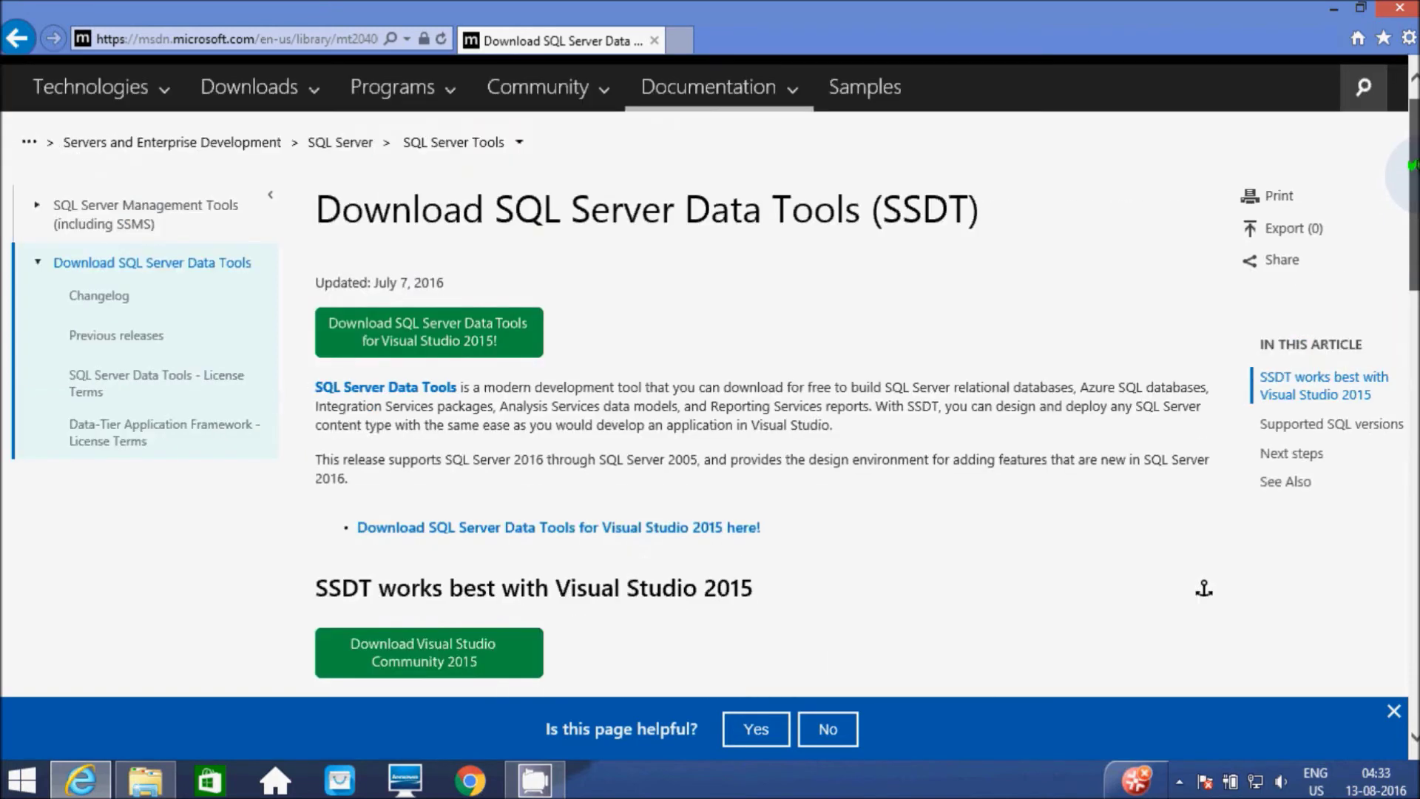
left_click(403, 330)
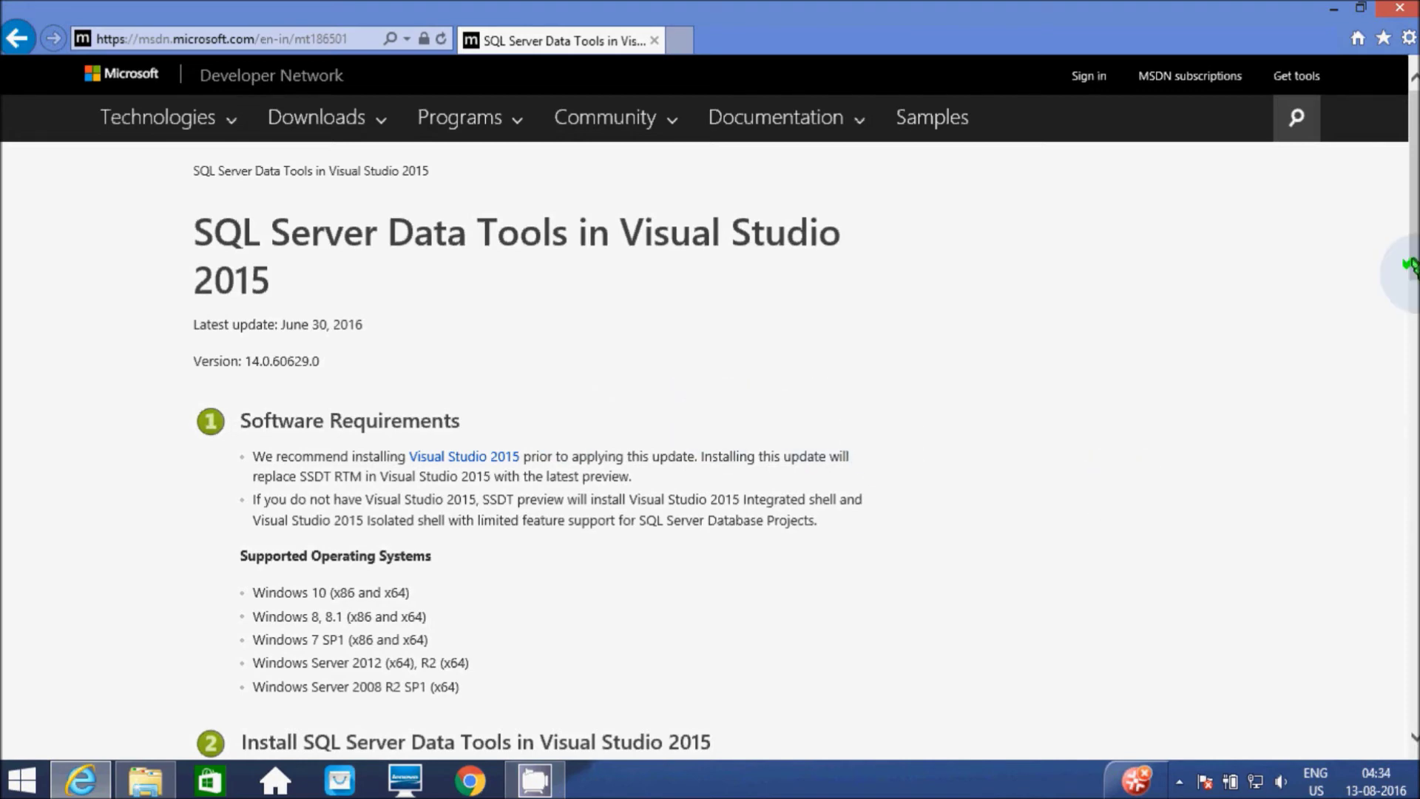
- Read the software requirements and installation notes, and open the English (United States) SSDTSetup.exe link in a new tab
scroll(1413, 257, "down", 2)
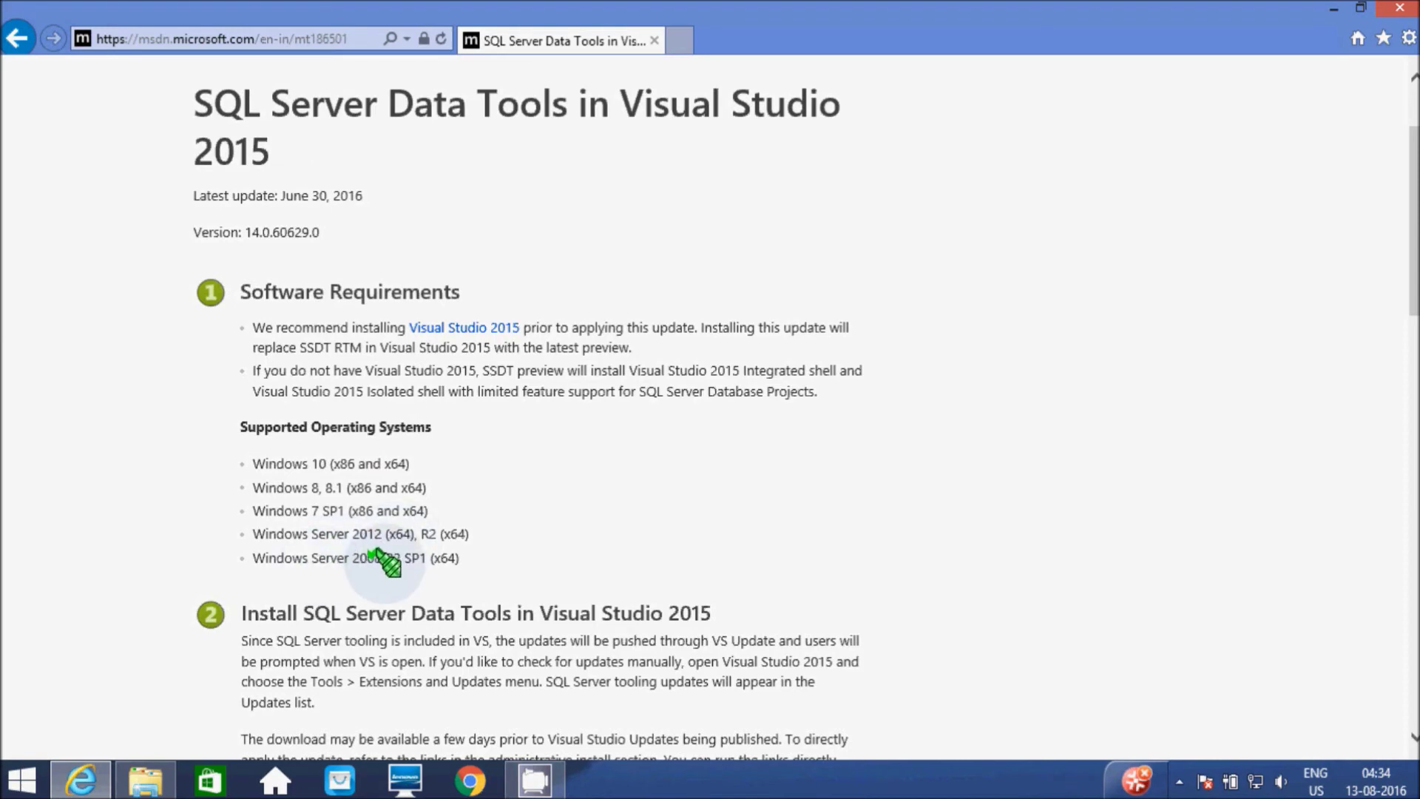
left_click_drag(1411, 226, 1411, 275)
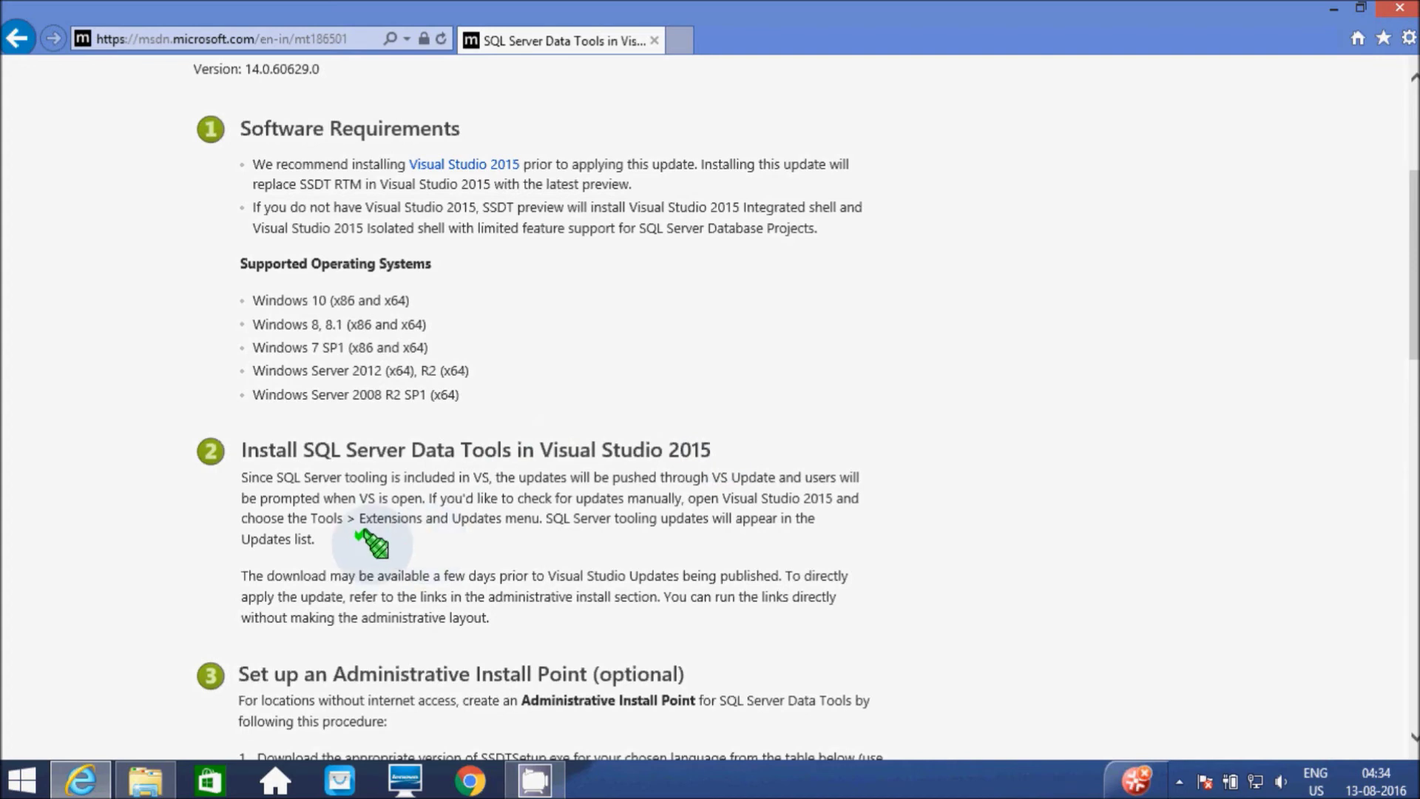
left_click_drag(241, 477, 527, 625)
left_click(539, 503)
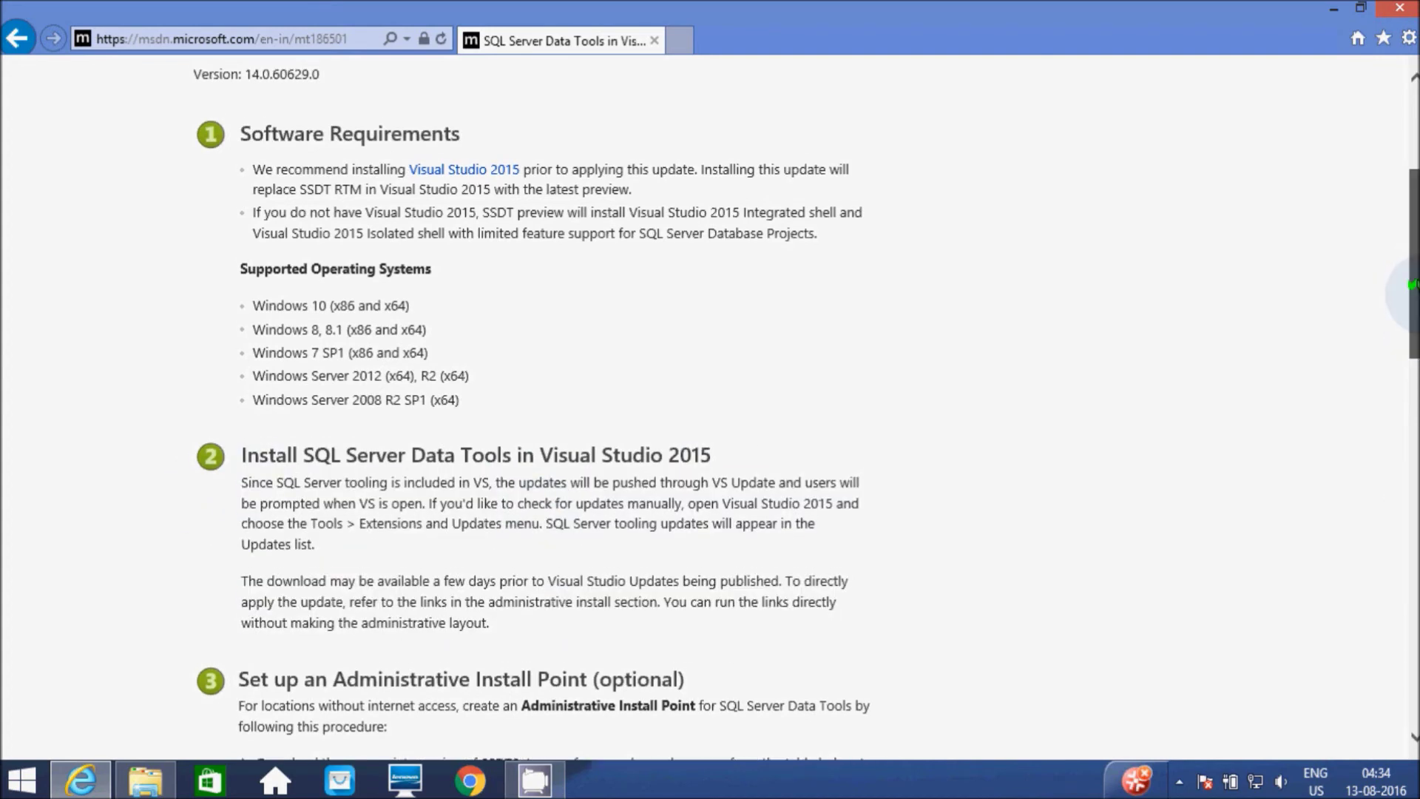
scroll(1412, 329, "down", 3)
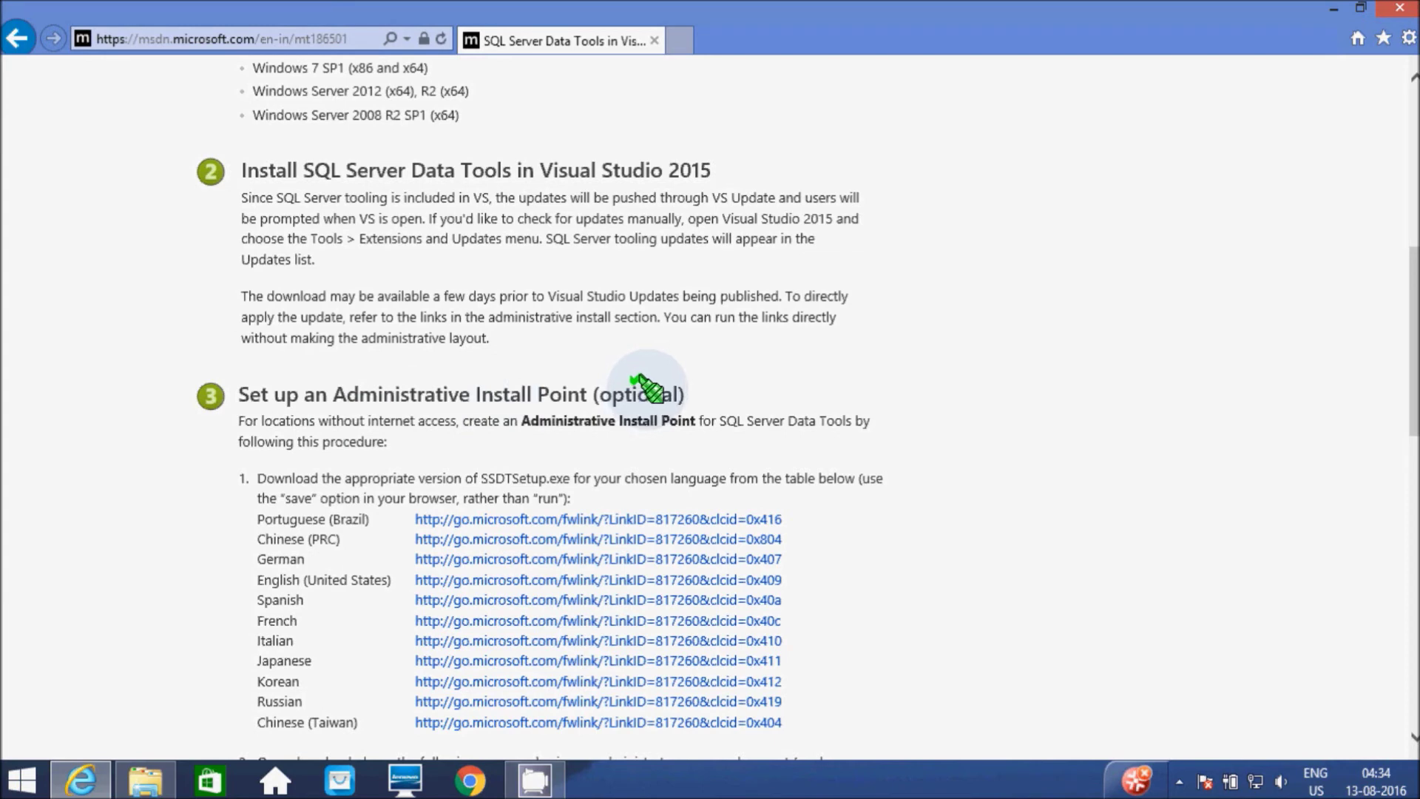
scroll(1402, 355, "down", 2)
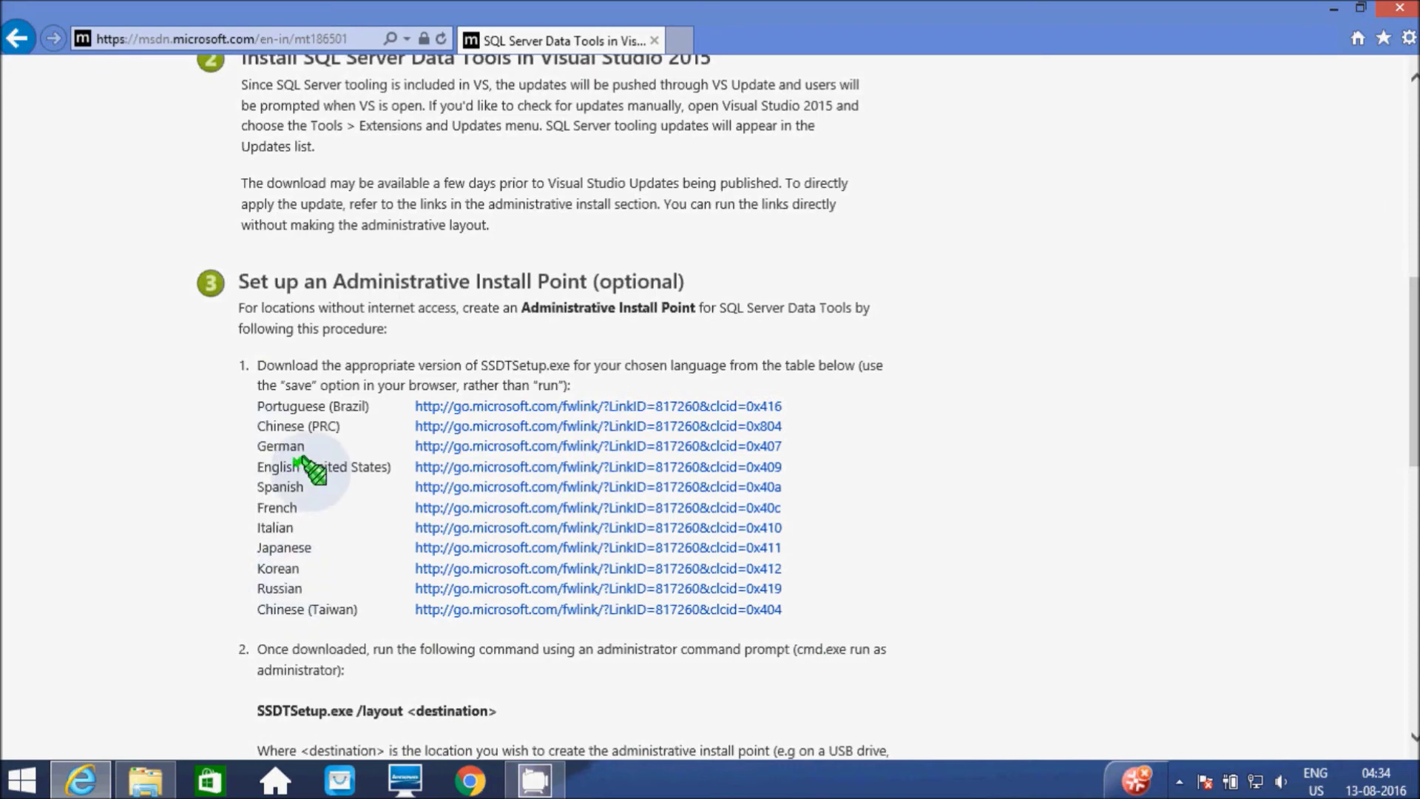
right_click(458, 466)
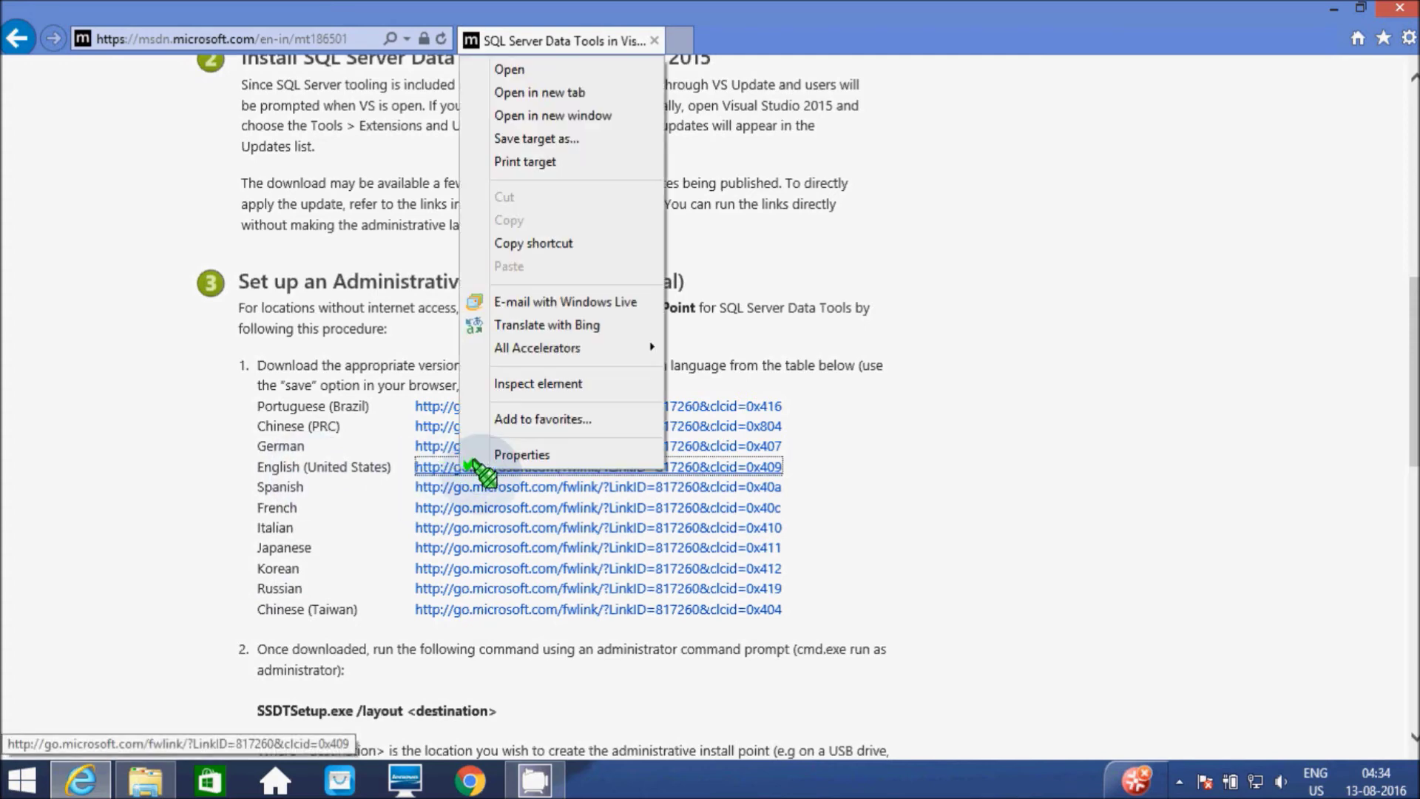
left_click(538, 94)
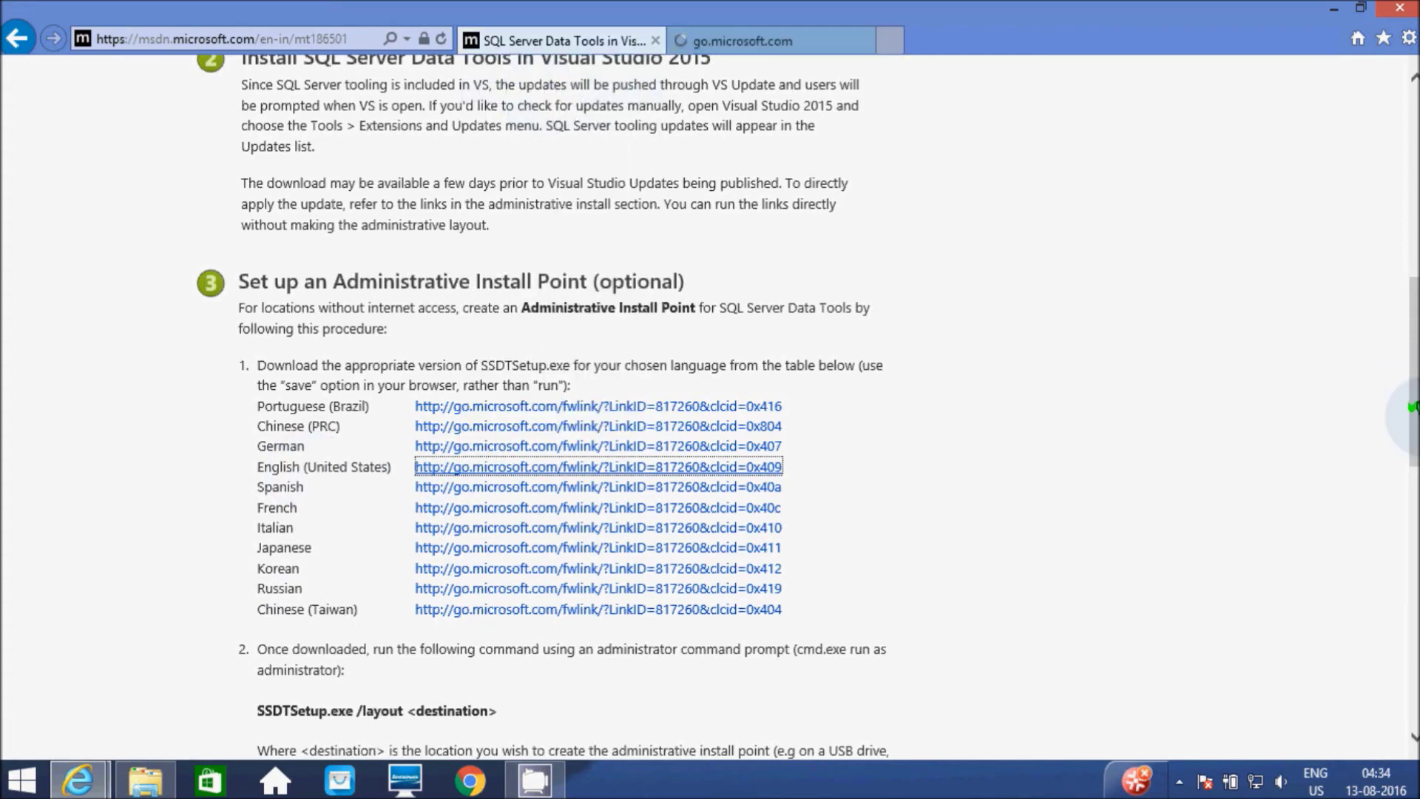
- Look over the ISO image download section, save SSDTSetup.exe and run it from the downloads list
scroll(806, 399, "down", 5)
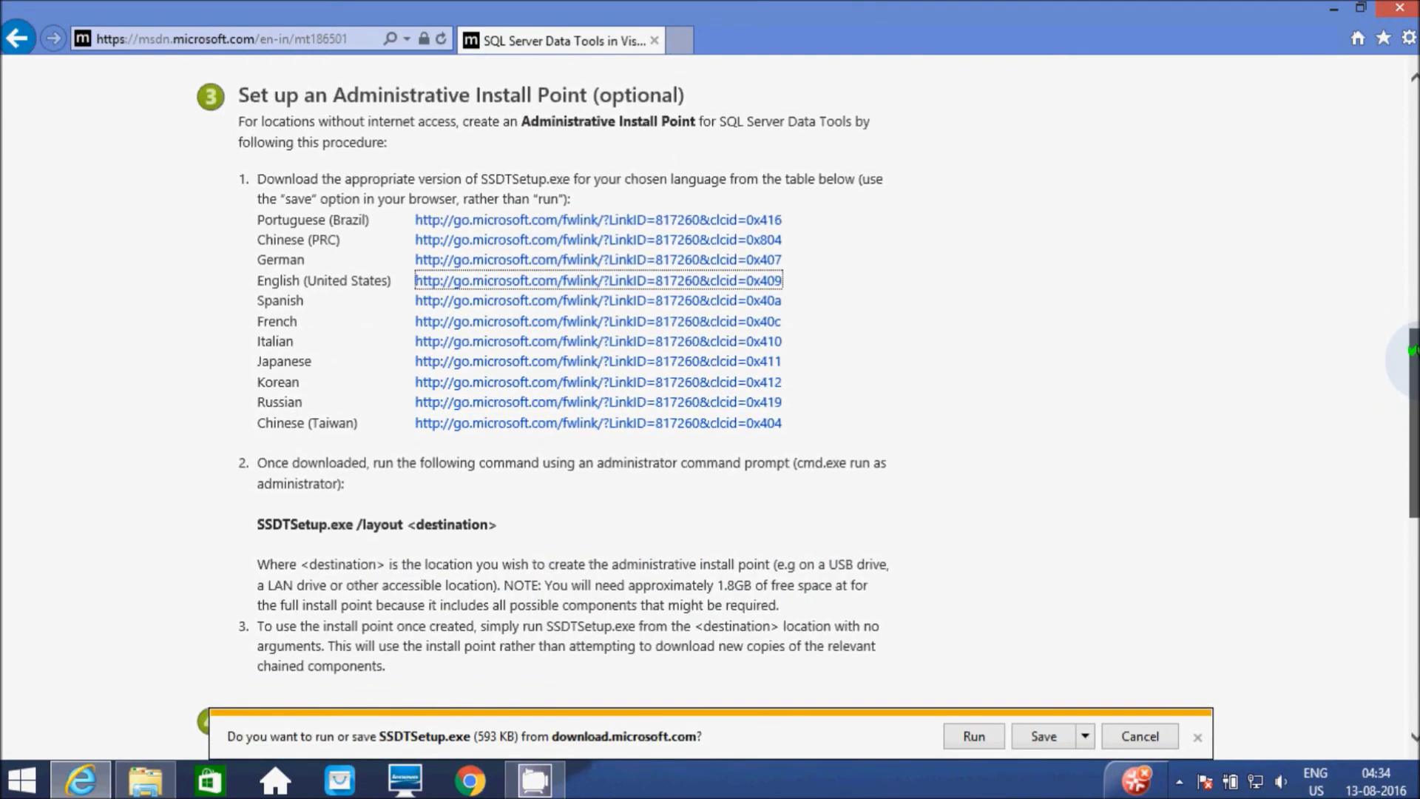
scroll(1413, 395, "down", 1)
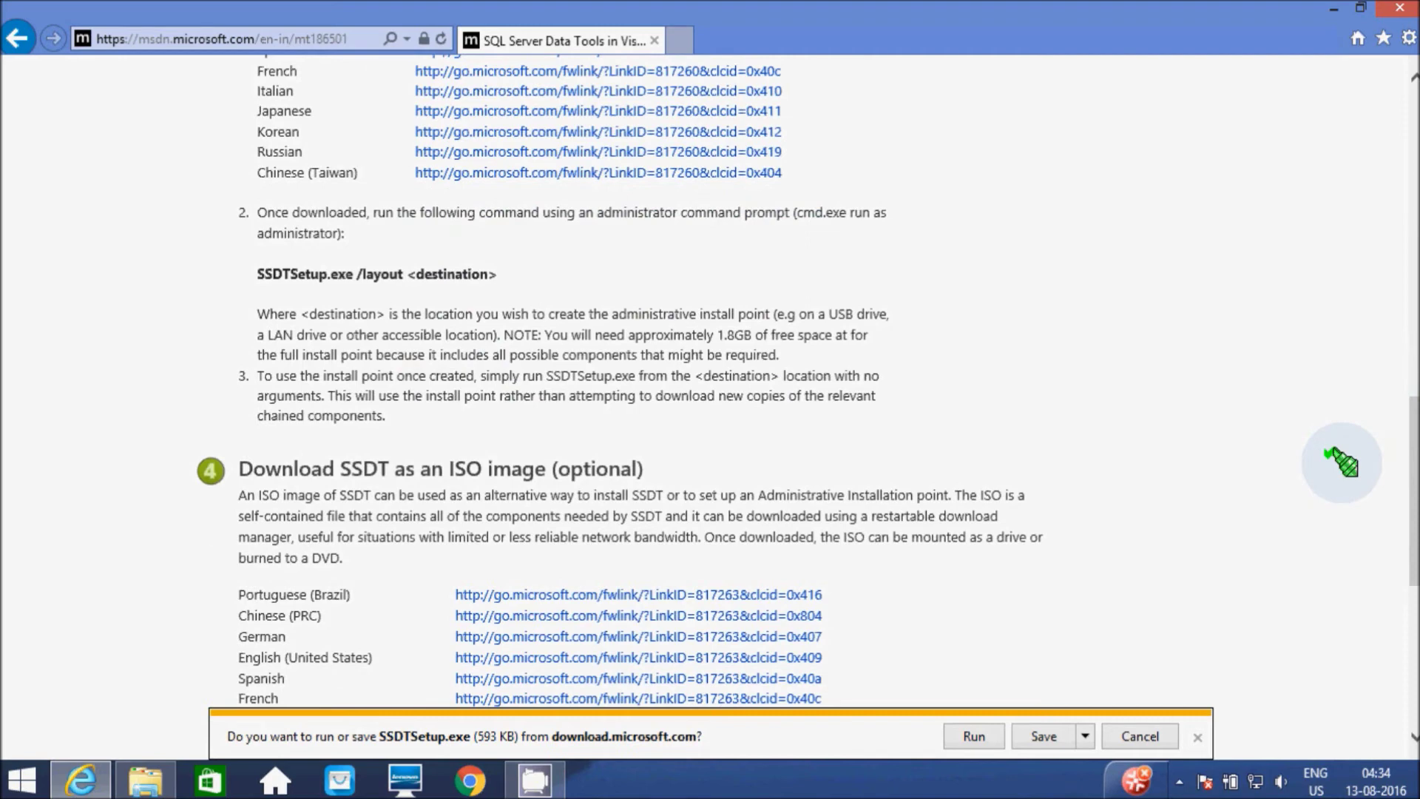
scroll(1401, 459, "down", 2)
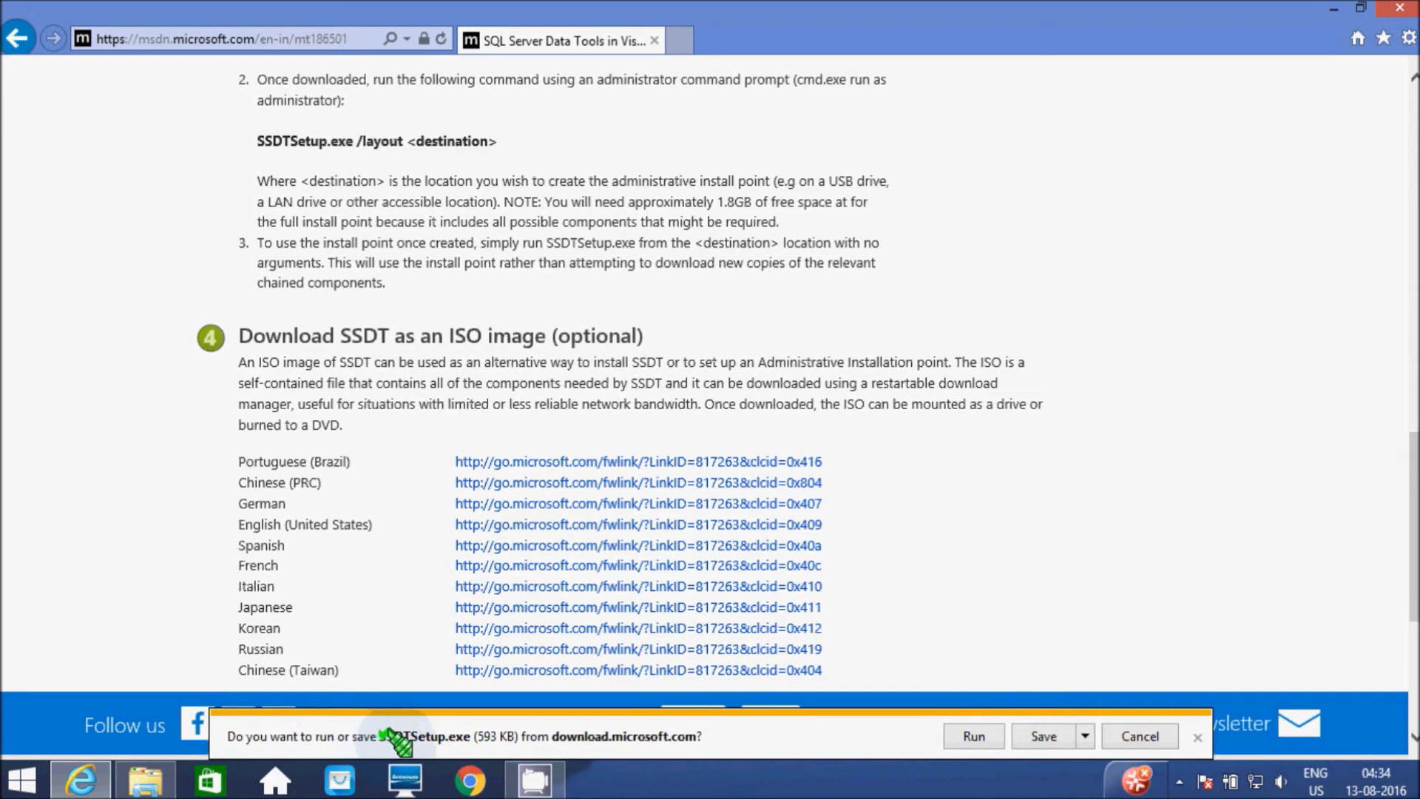
left_click(1043, 736)
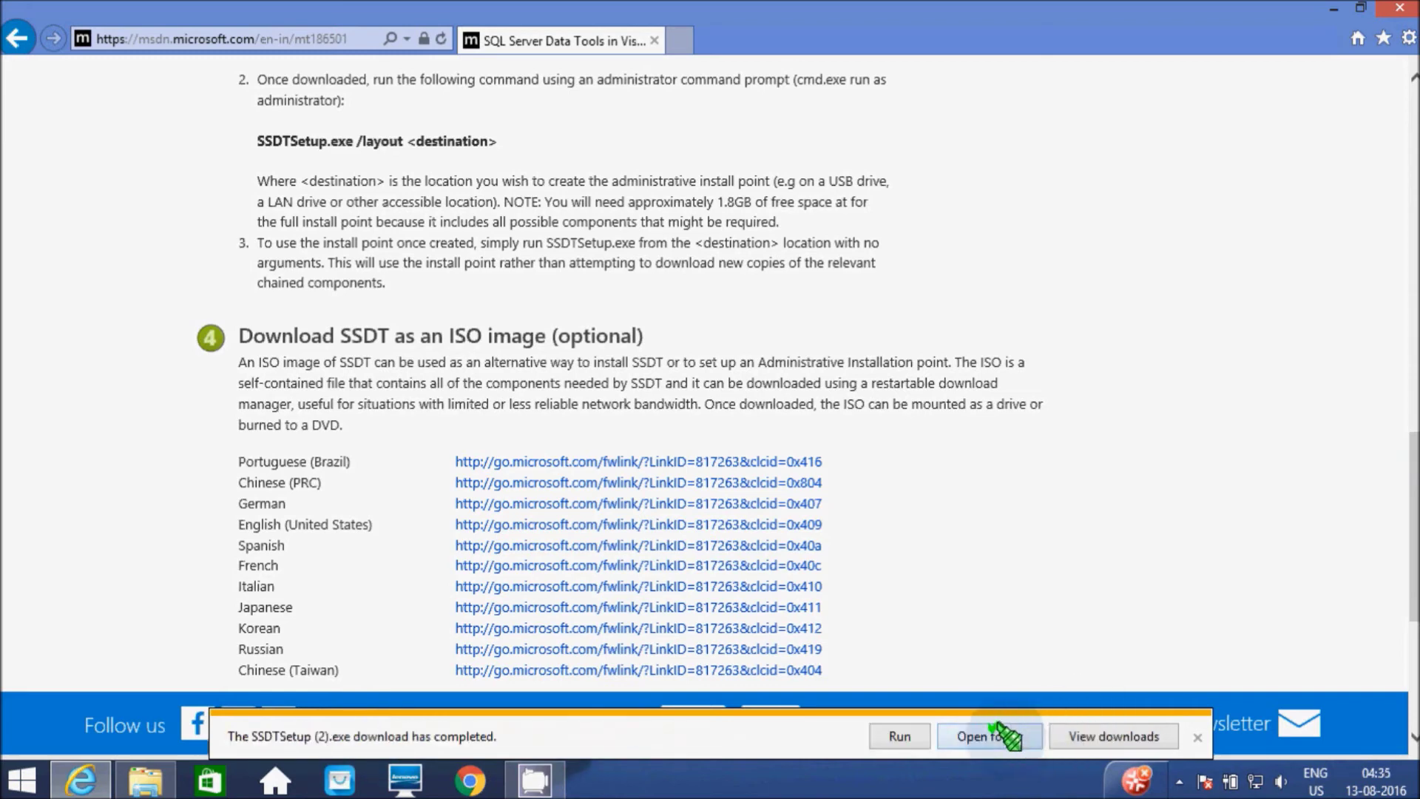
left_click(1087, 734)
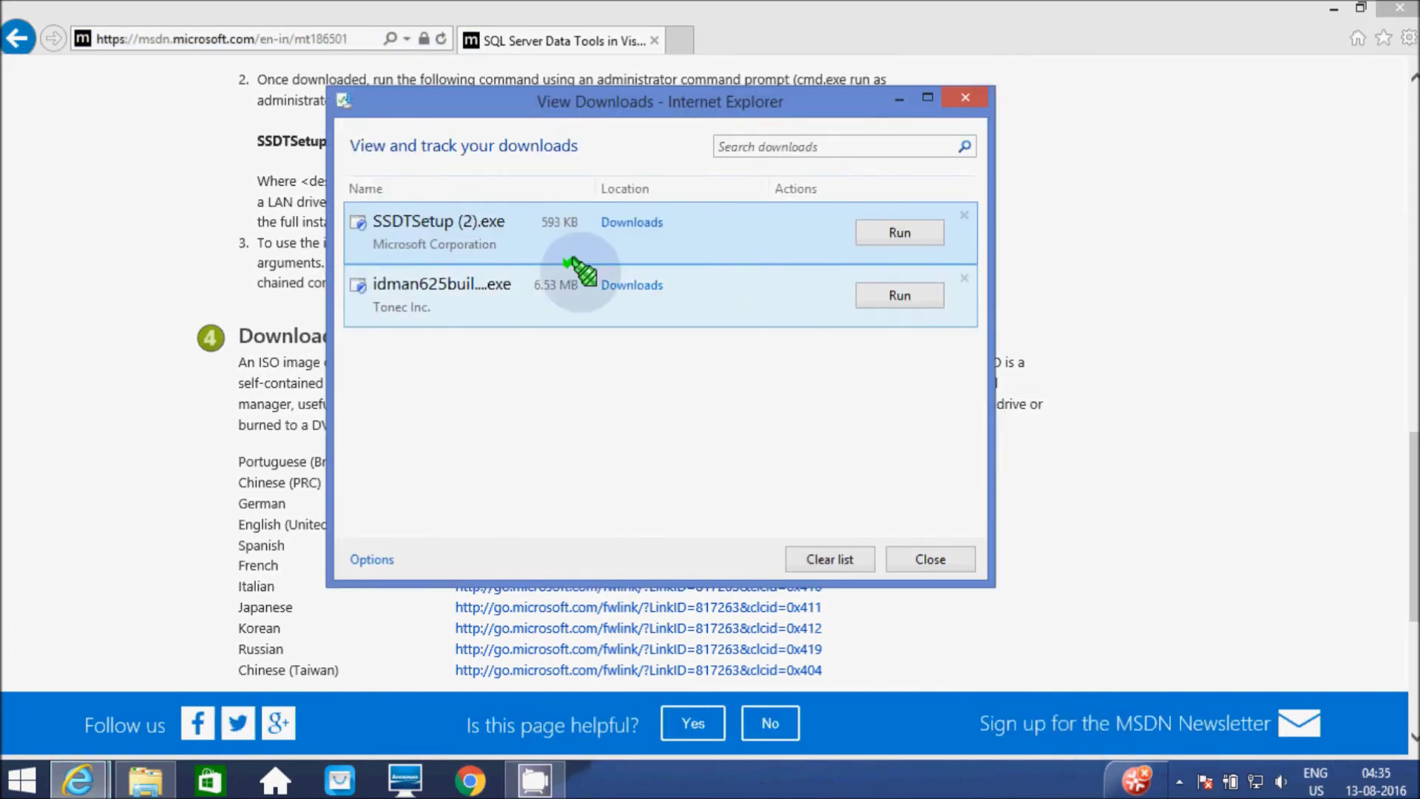
left_click(888, 229)
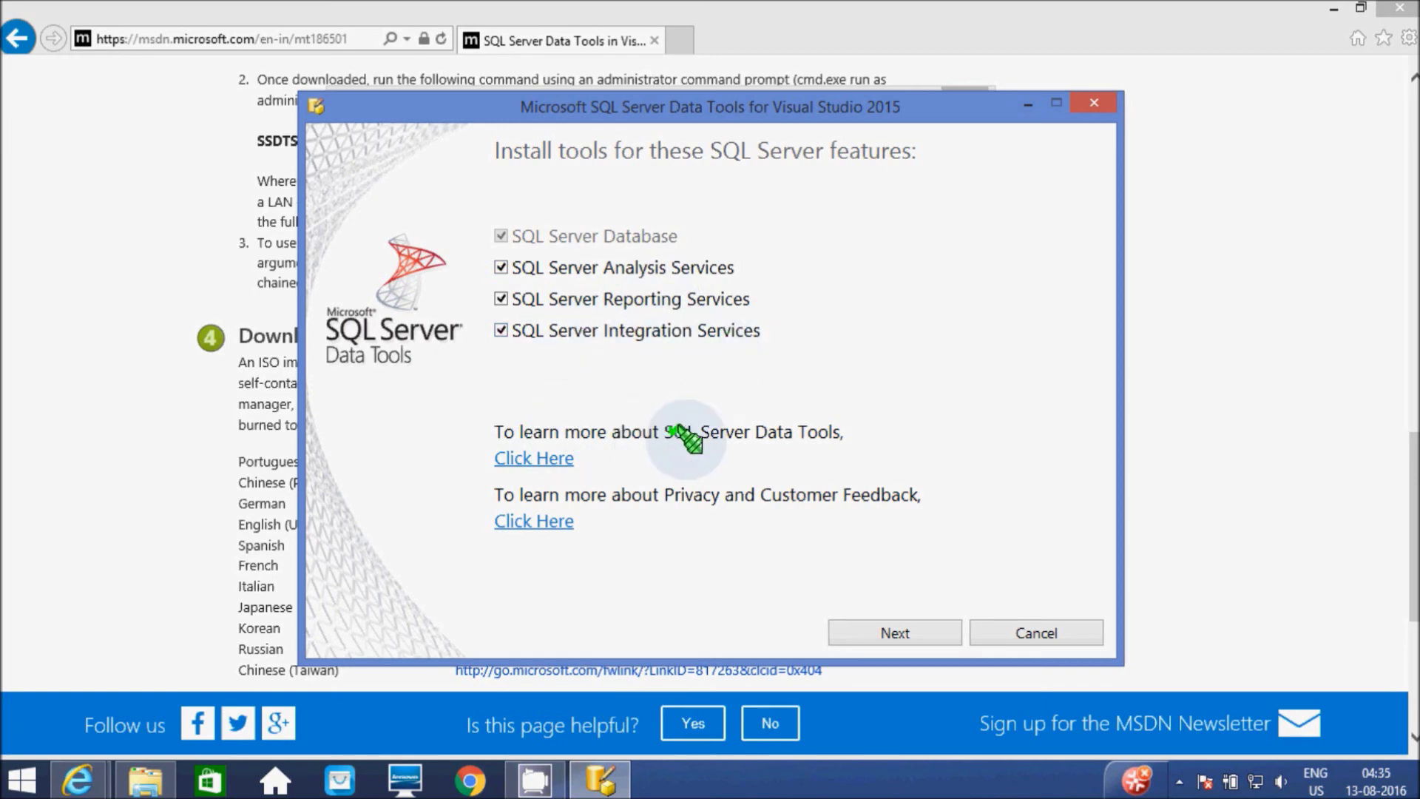
- Open the installer's link for learning more about SQL Server Data Tools and read through the MSDN article
left_click(532, 455)
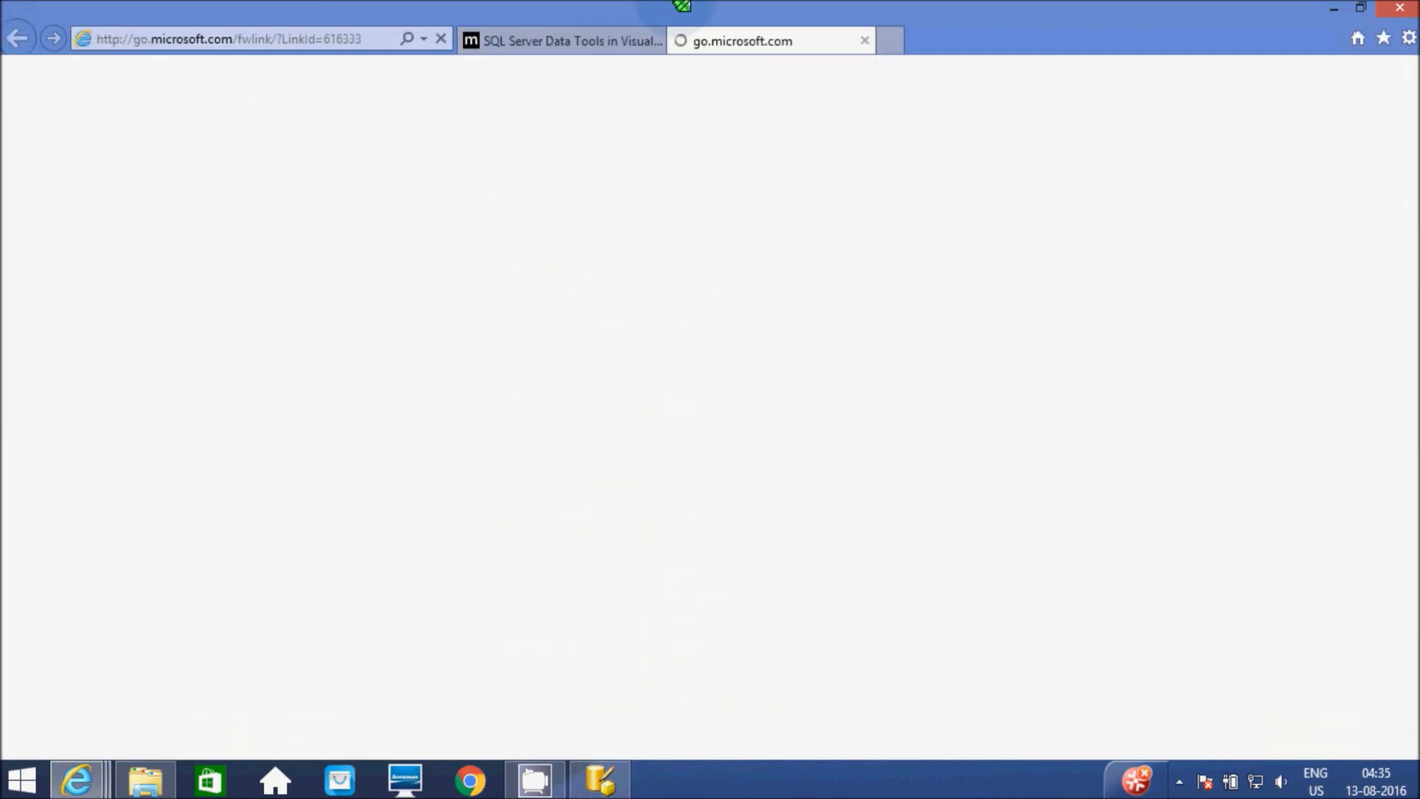
left_click(565, 34)
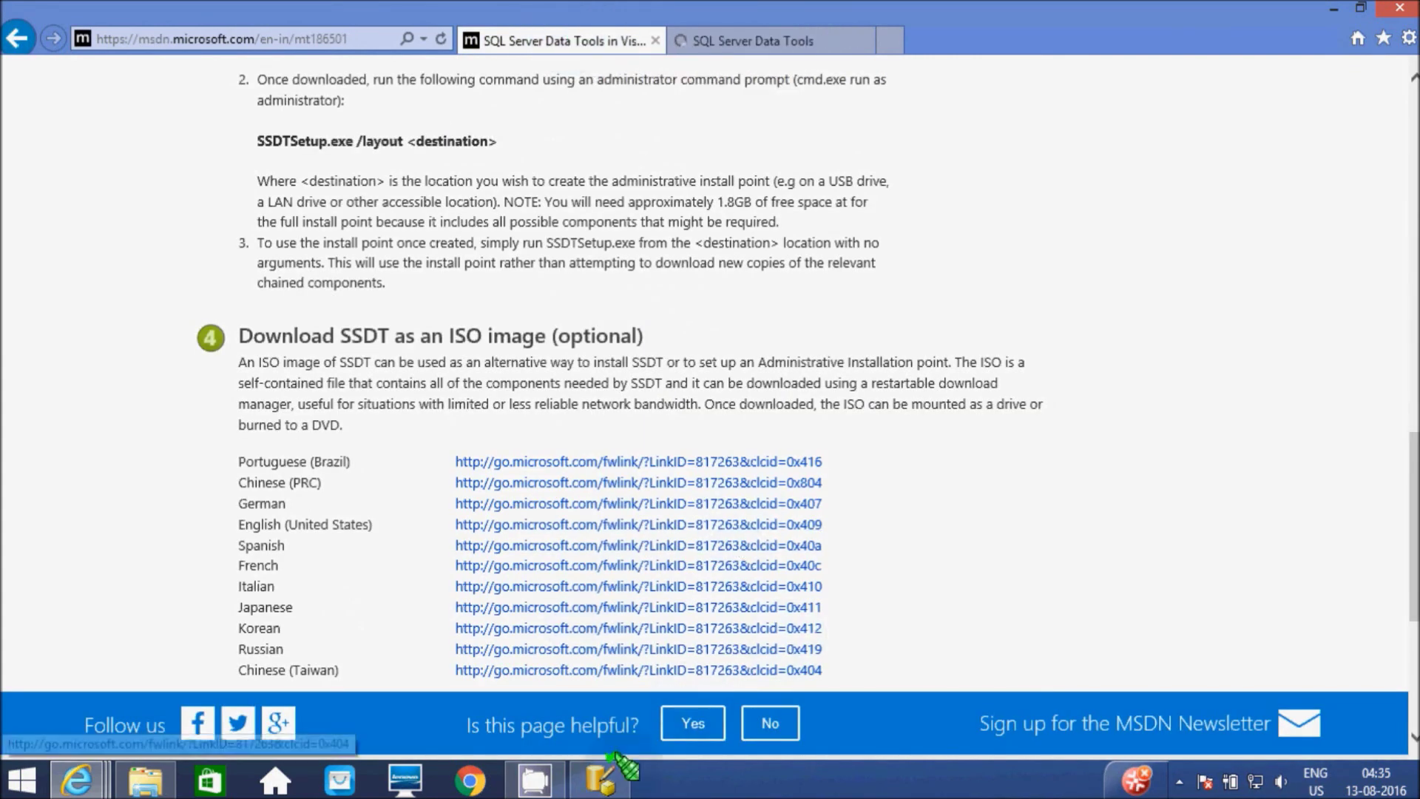
left_click(599, 779)
left_click(721, 40)
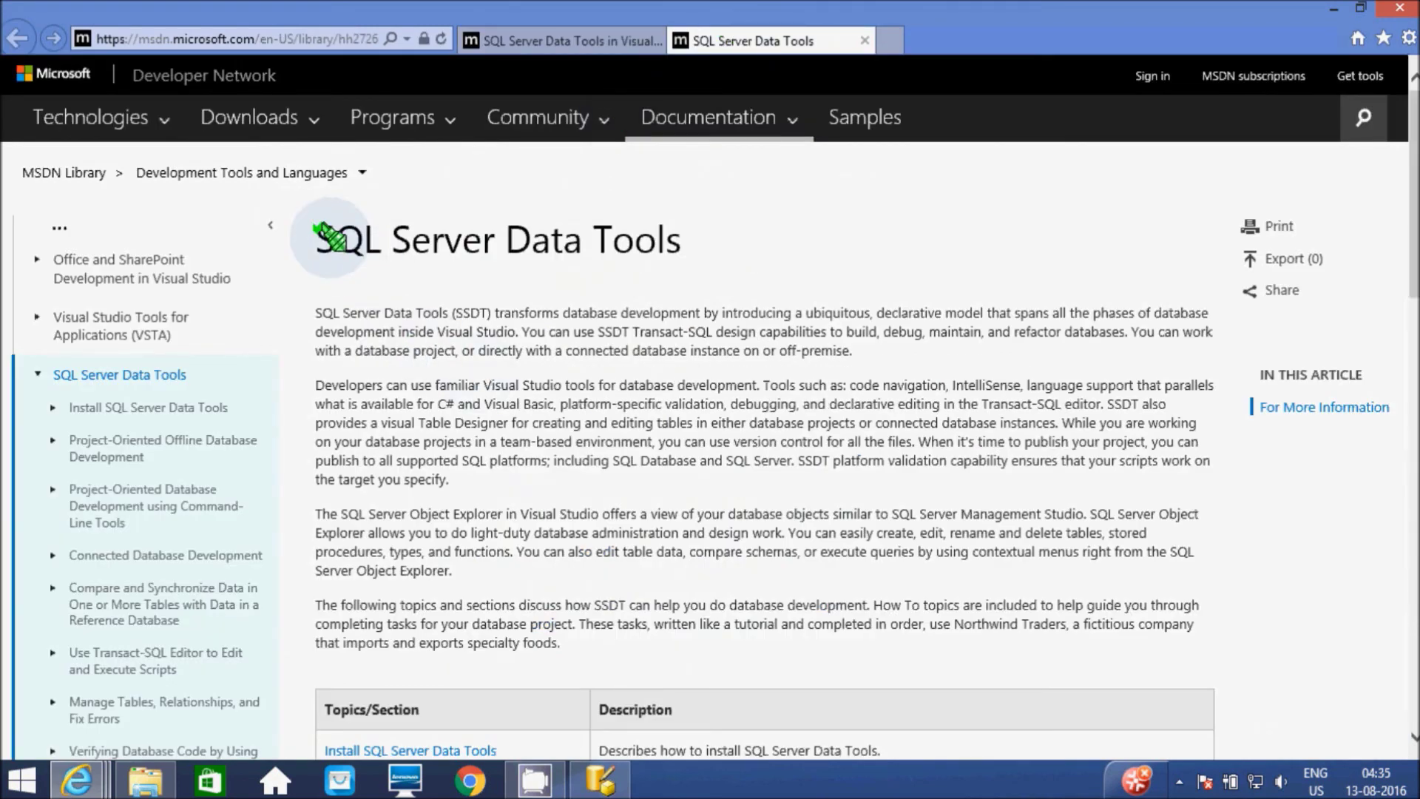
left_click_drag(302, 221, 787, 599)
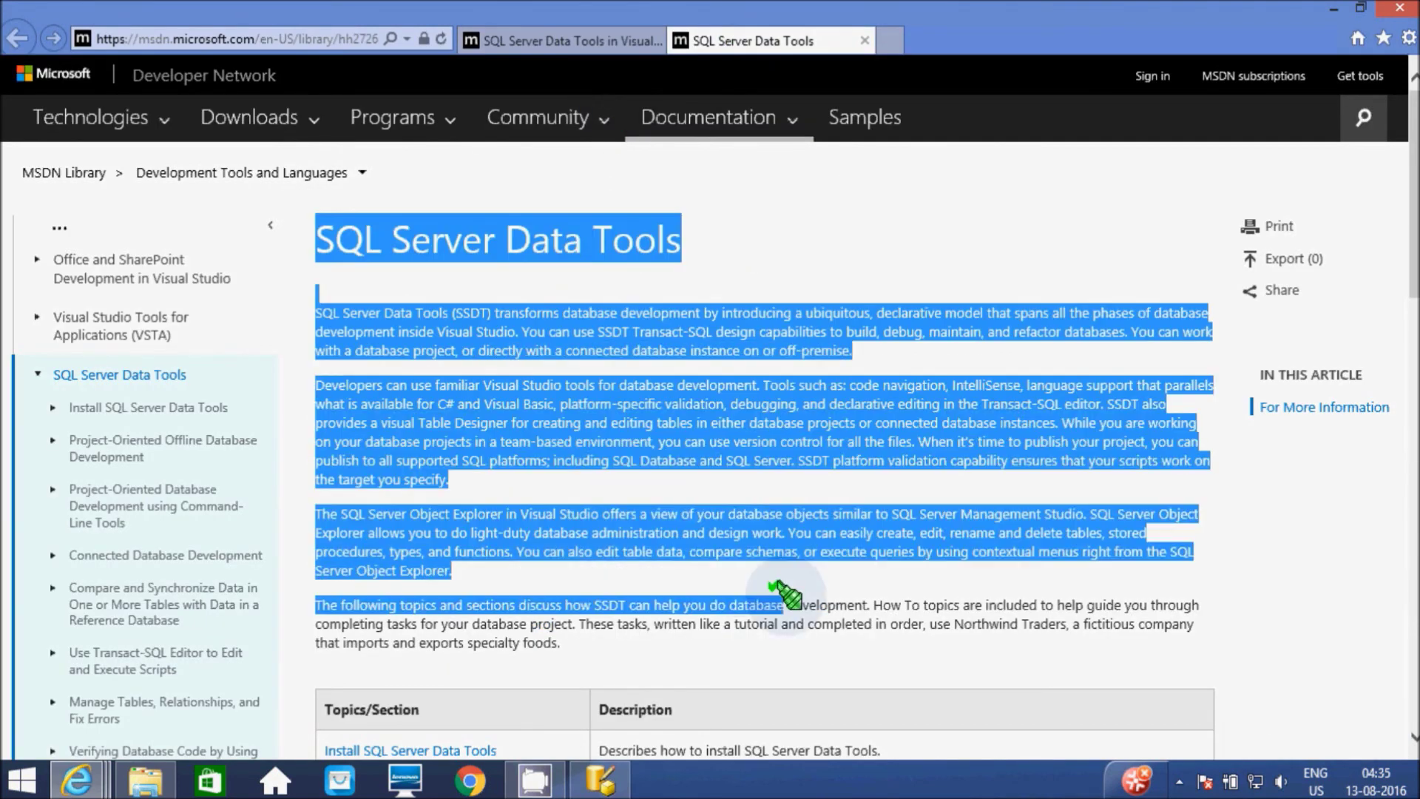
left_click(781, 462)
left_click_drag(1400, 185, 1413, 494)
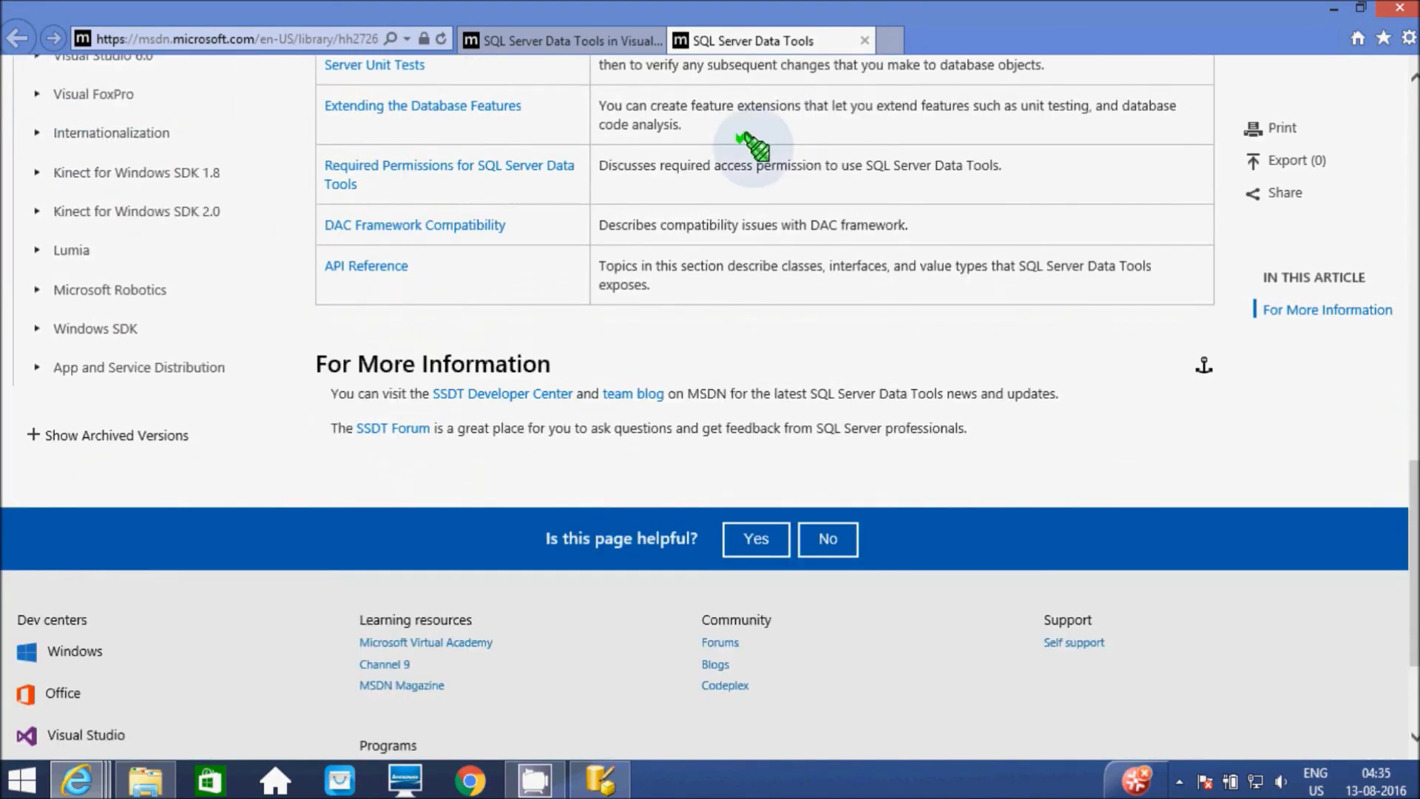
- Return to the SSDT installer, keep all SQL Server features selected, agree to the license terms and start the installation
left_click(600, 777)
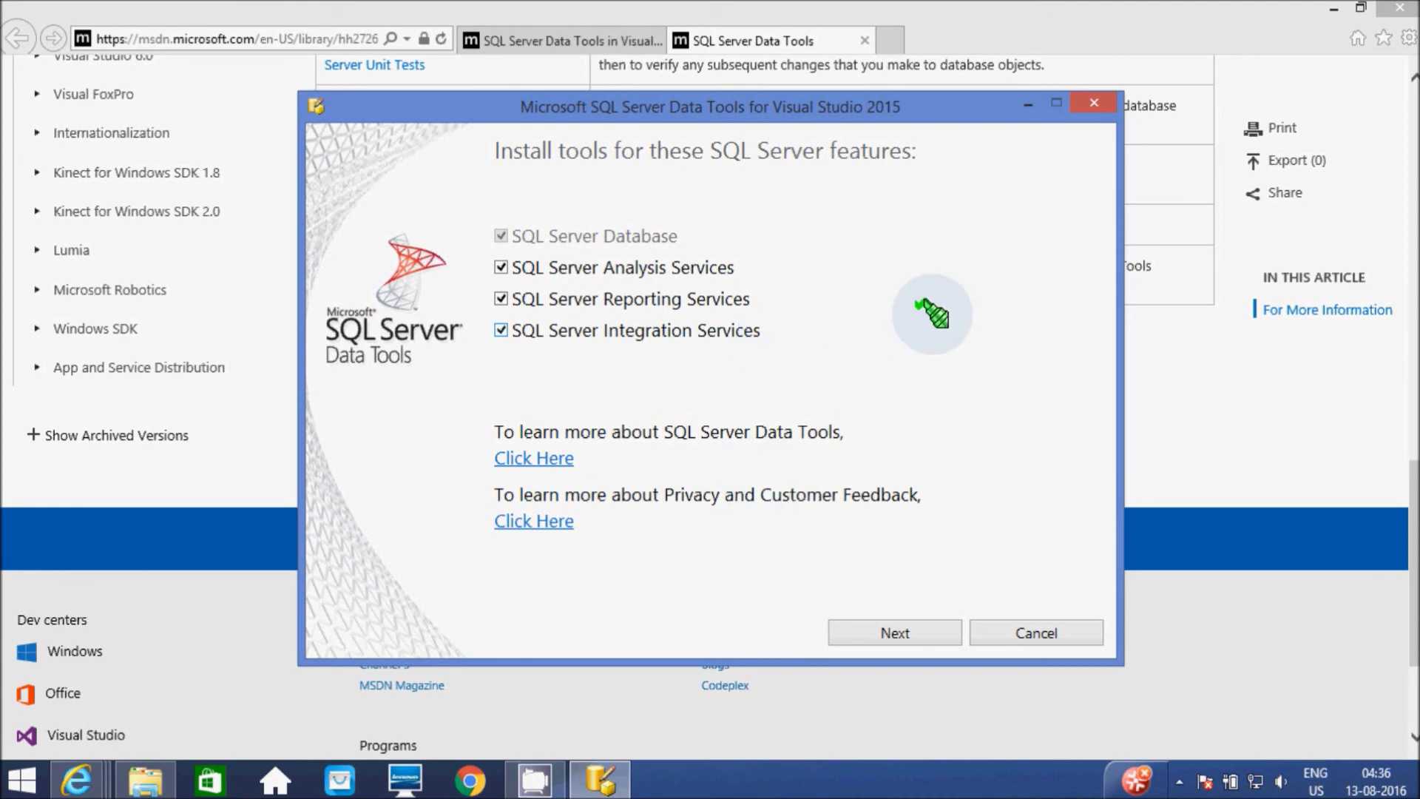
left_click(859, 632)
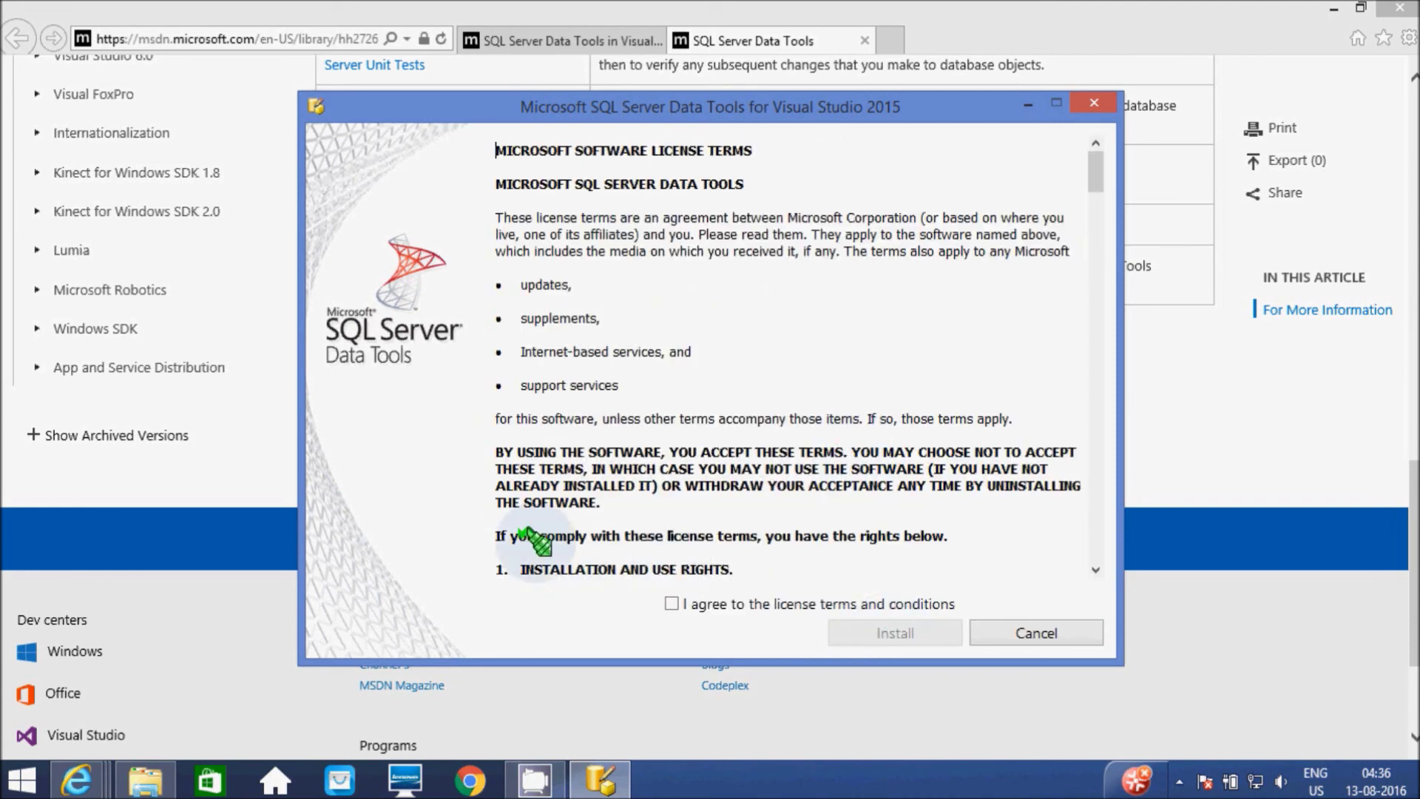
left_click(672, 604)
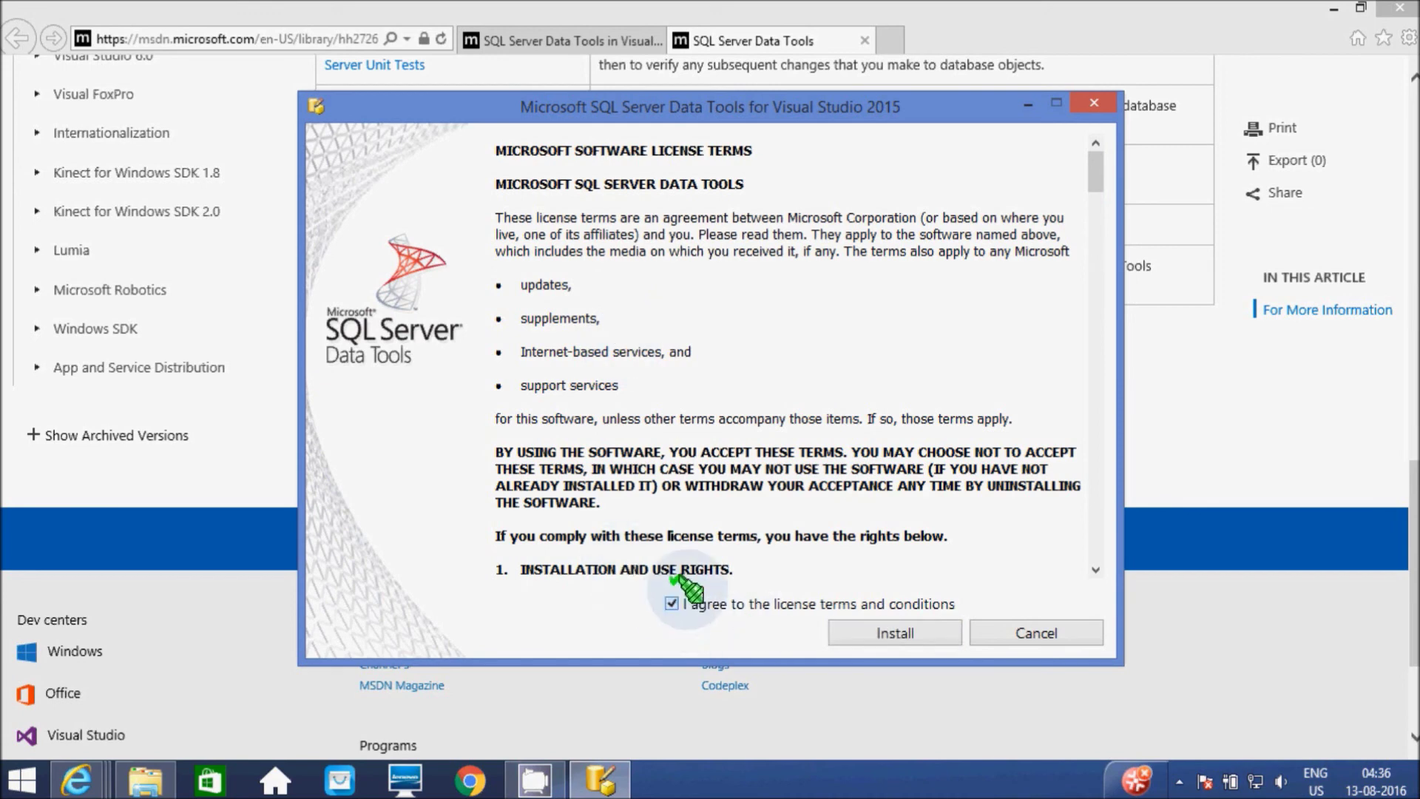
left_click(894, 631)
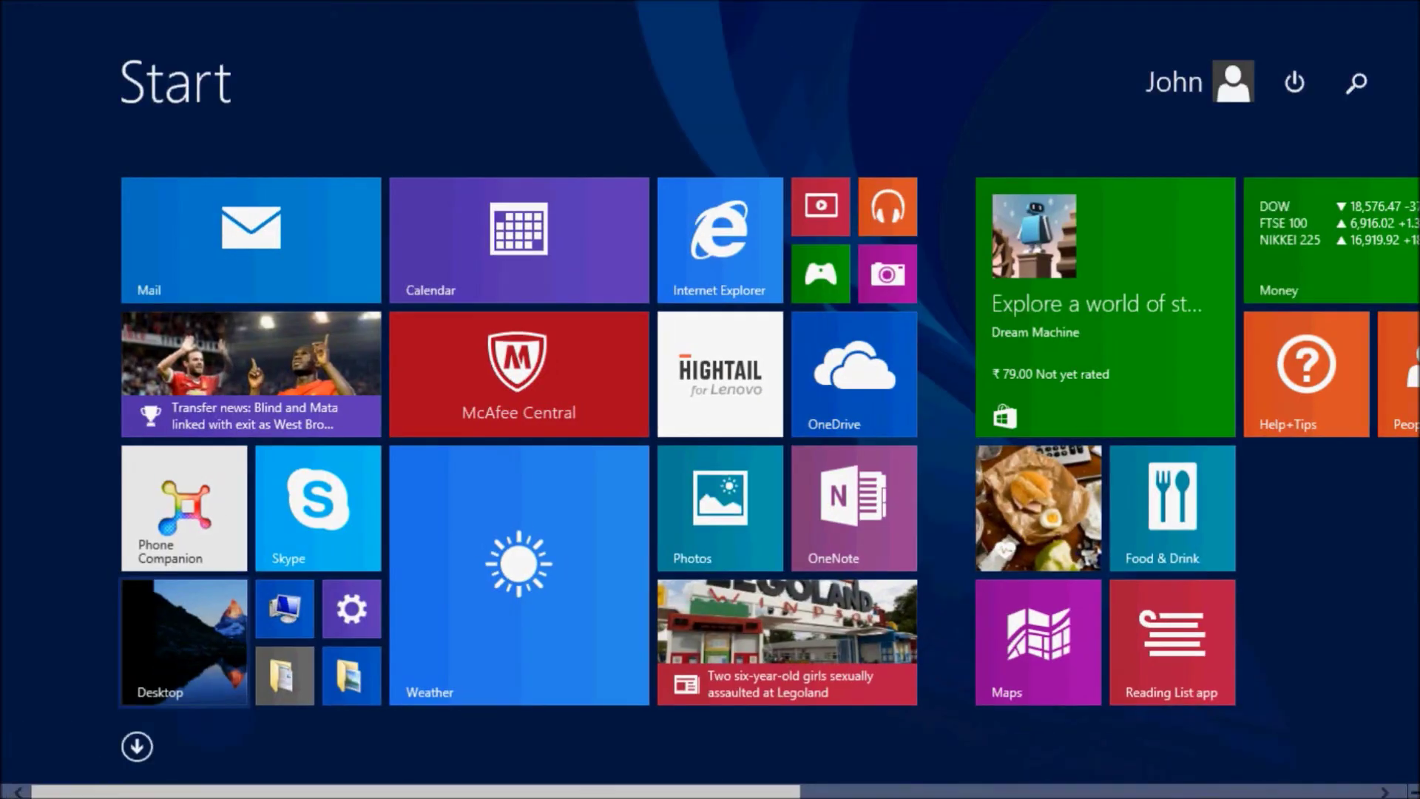
- Search Windows for "sql server" to find SQL Server Data Tools 2015
key("ctrl+Tab")
key("ctrl+Tab")
key("super+s")
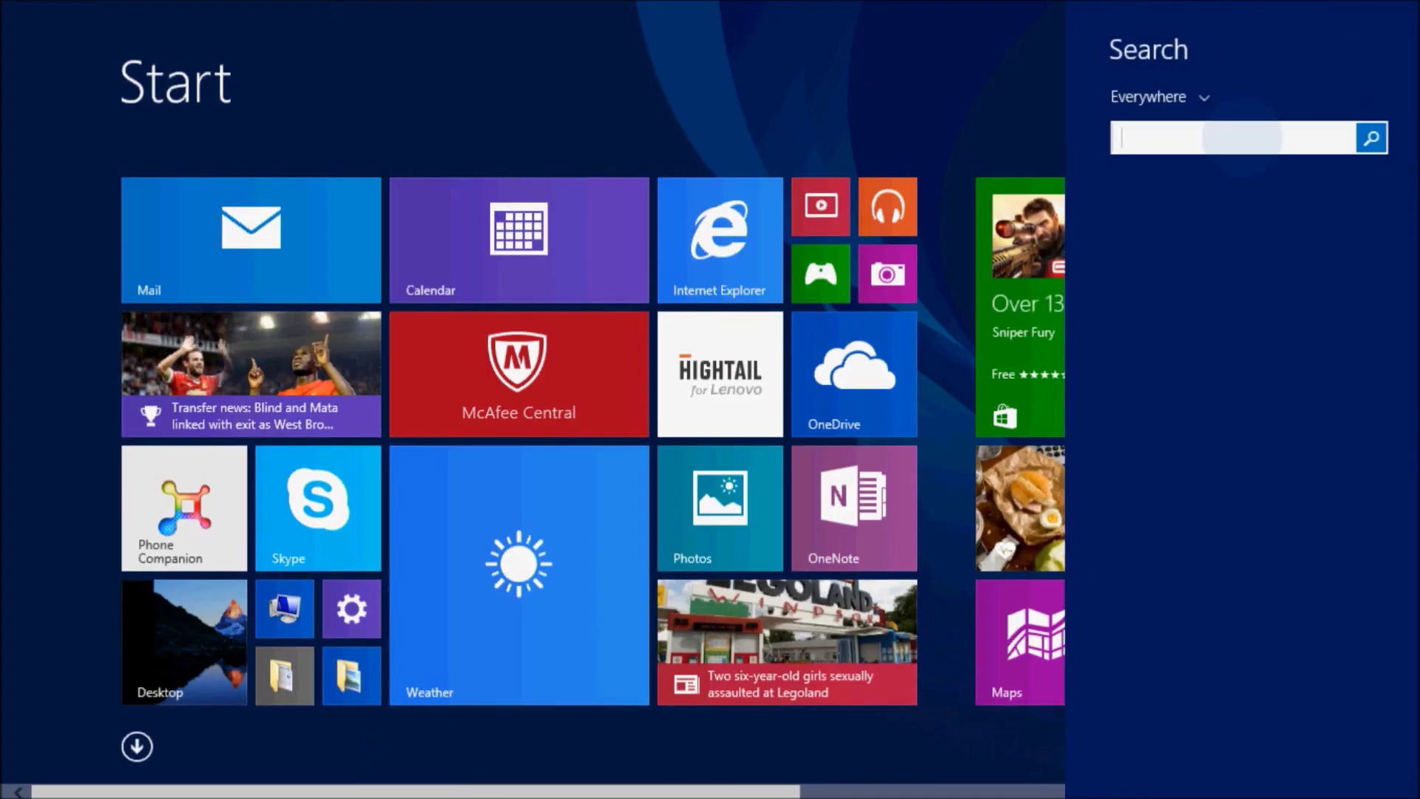
type("sql ")
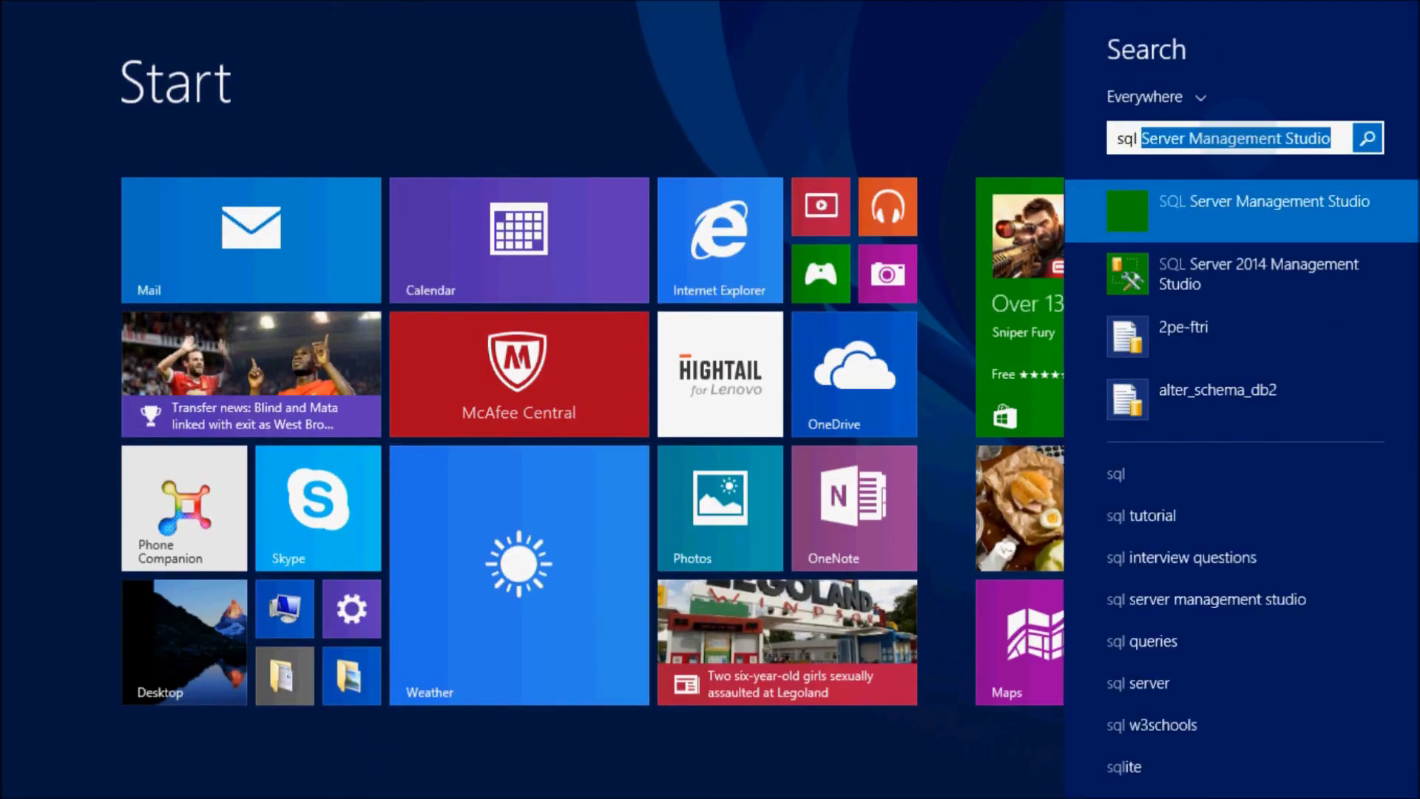
type("server")
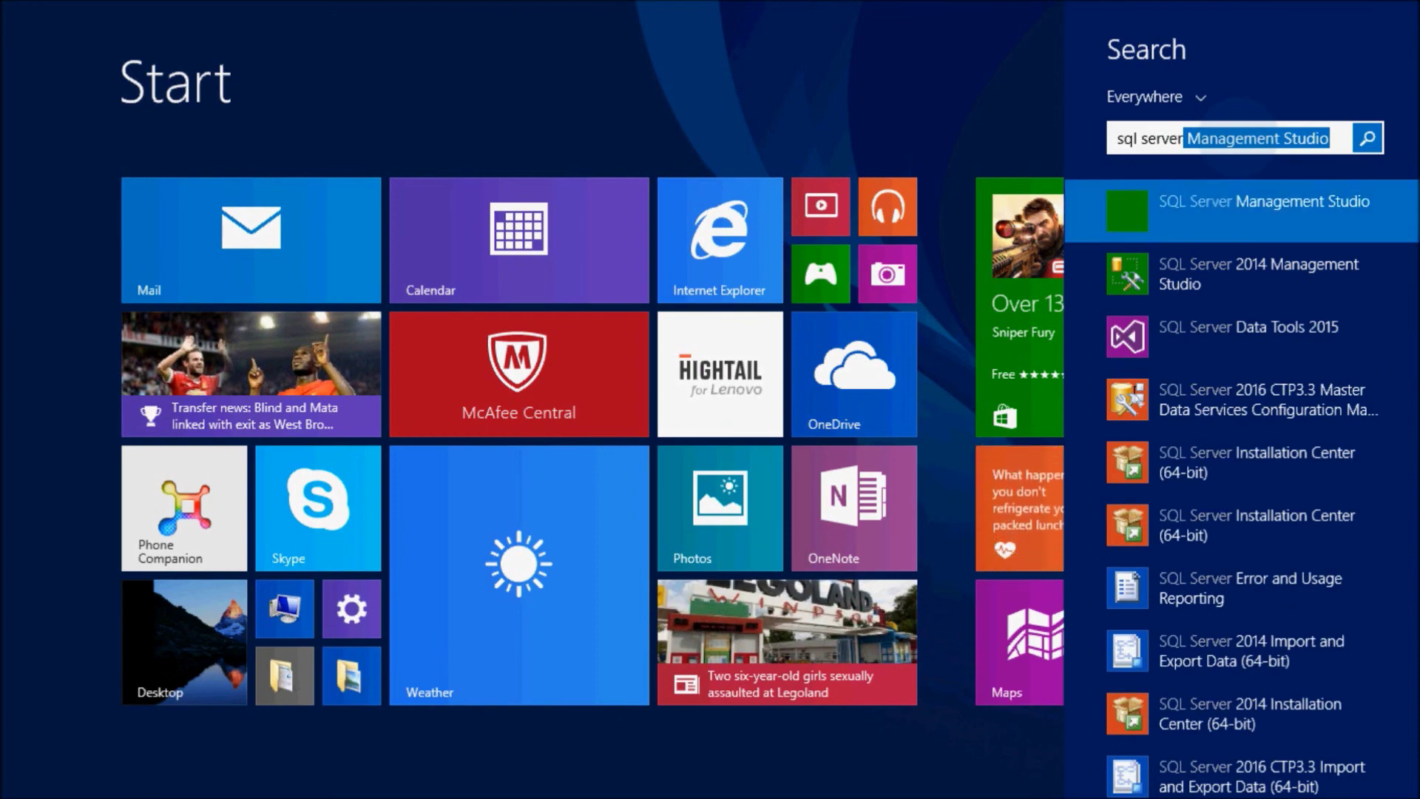